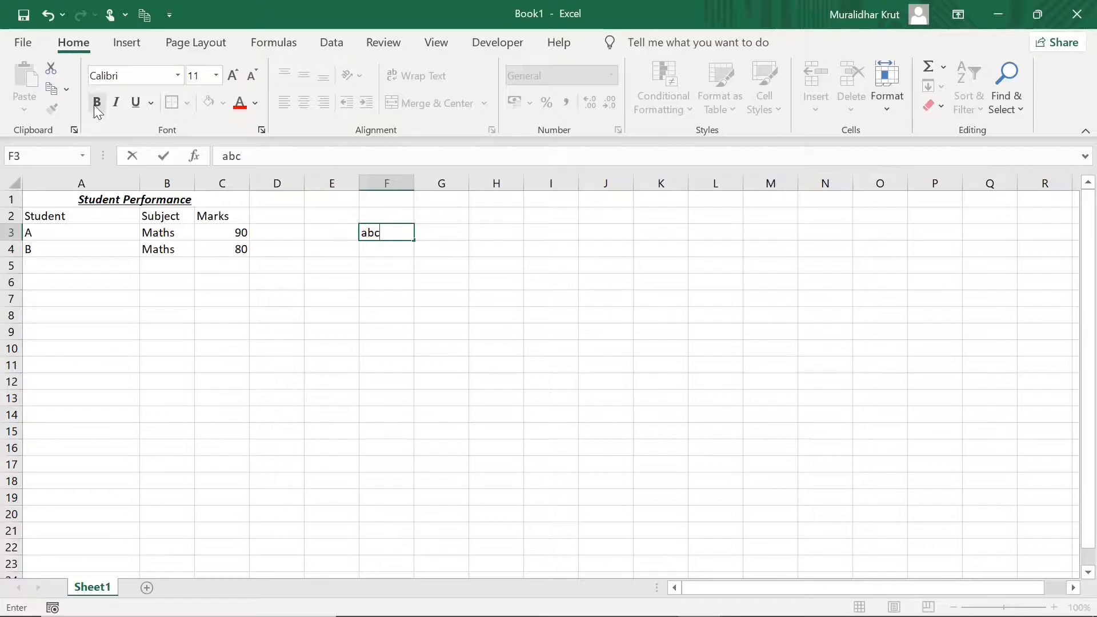
Enter abc in cell F3 and format it as bold, italic and underlined
{"action": "left_click", "coordinate": [96, 103]}
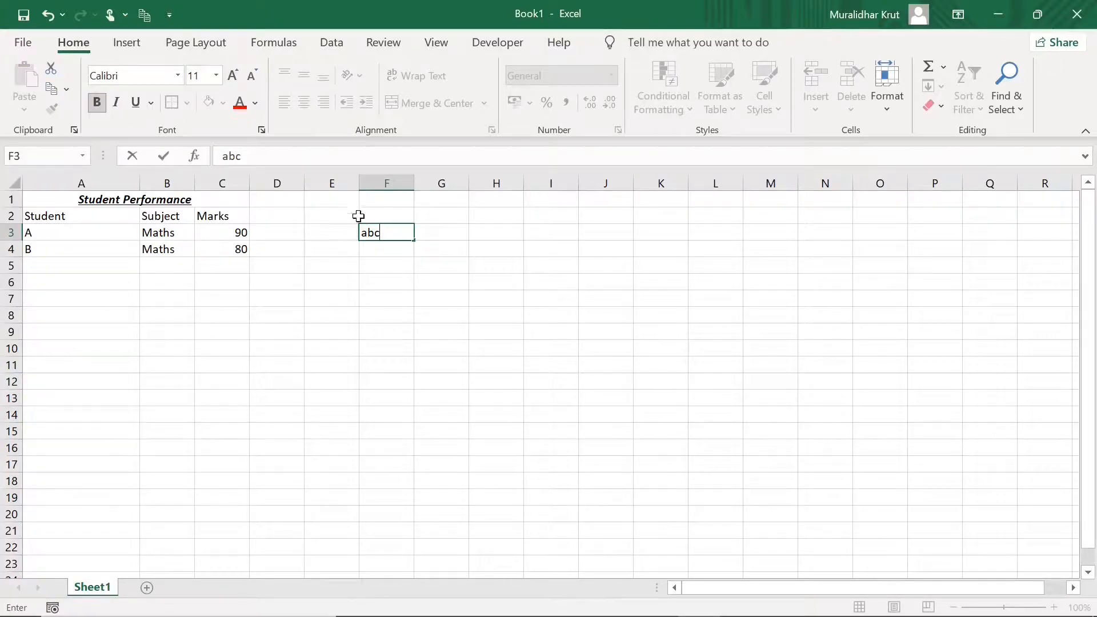
{"action": "left_click", "coordinate": [394, 252]}
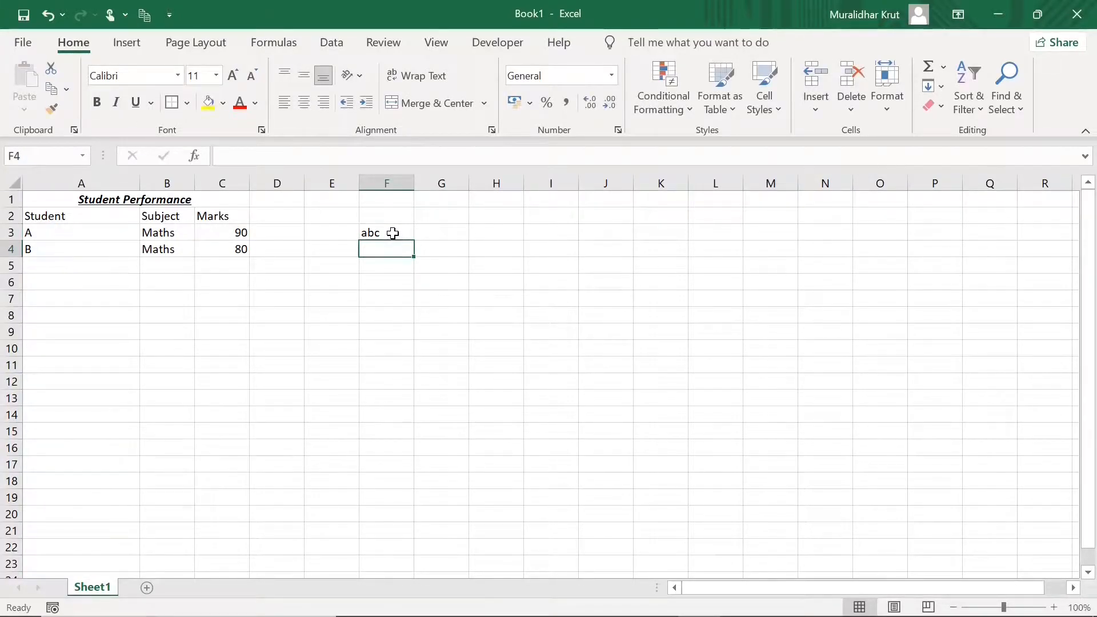
{"action": "left_click", "coordinate": [394, 233]}
{"action": "left_click", "coordinate": [97, 102]}
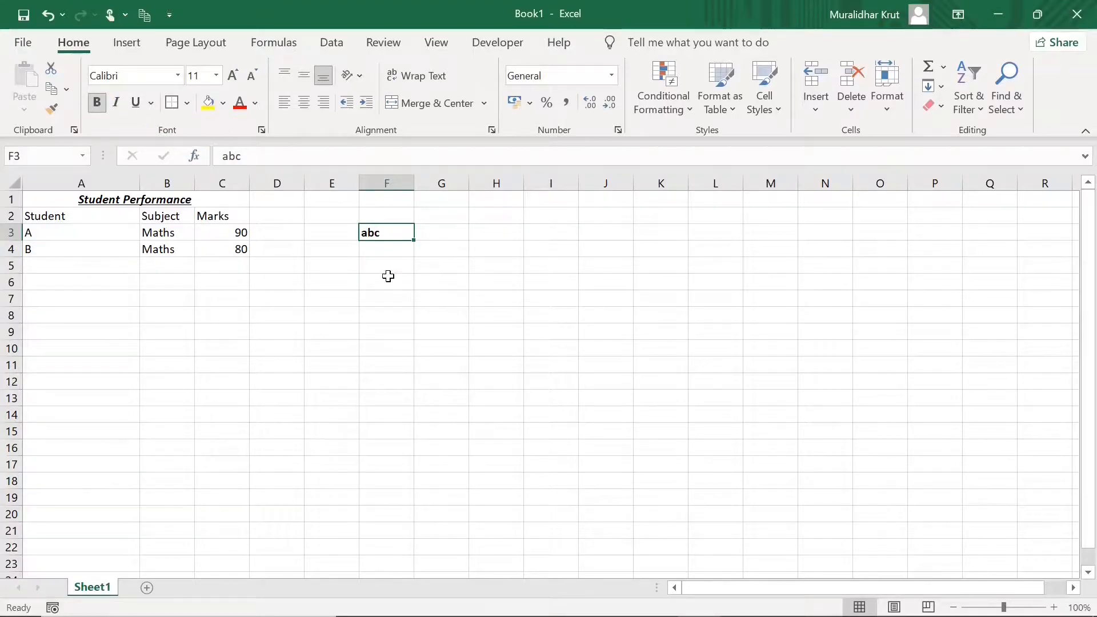
{"action": "left_click", "coordinate": [119, 101]}
{"action": "left_click", "coordinate": [135, 106]}
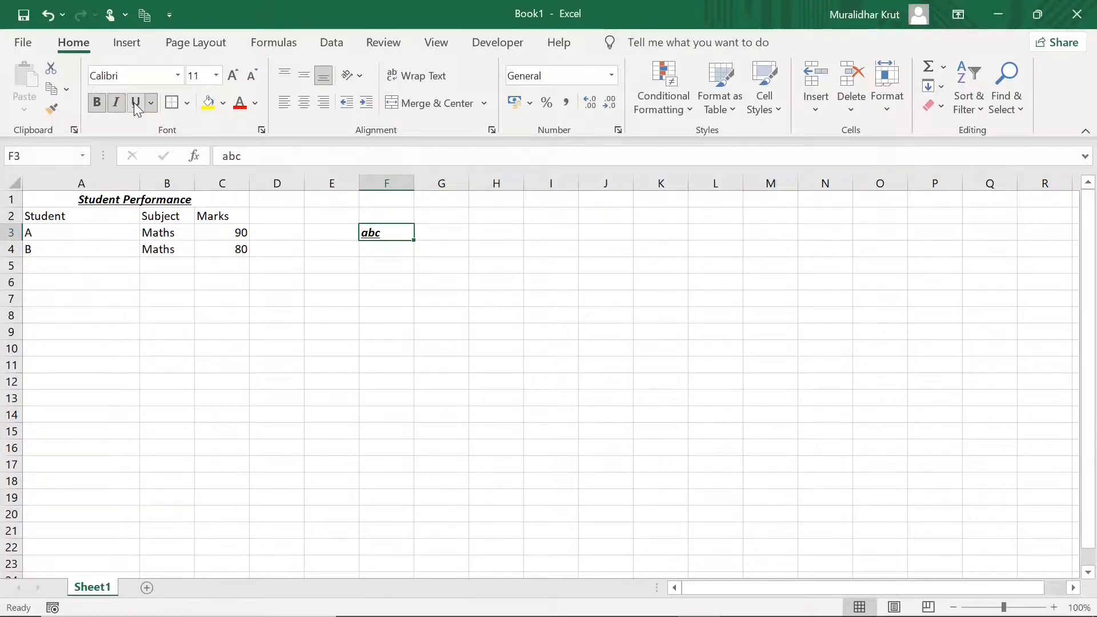
Give cell F3 a yellow fill and a standard red font color
{"action": "left_click", "coordinate": [223, 106]}
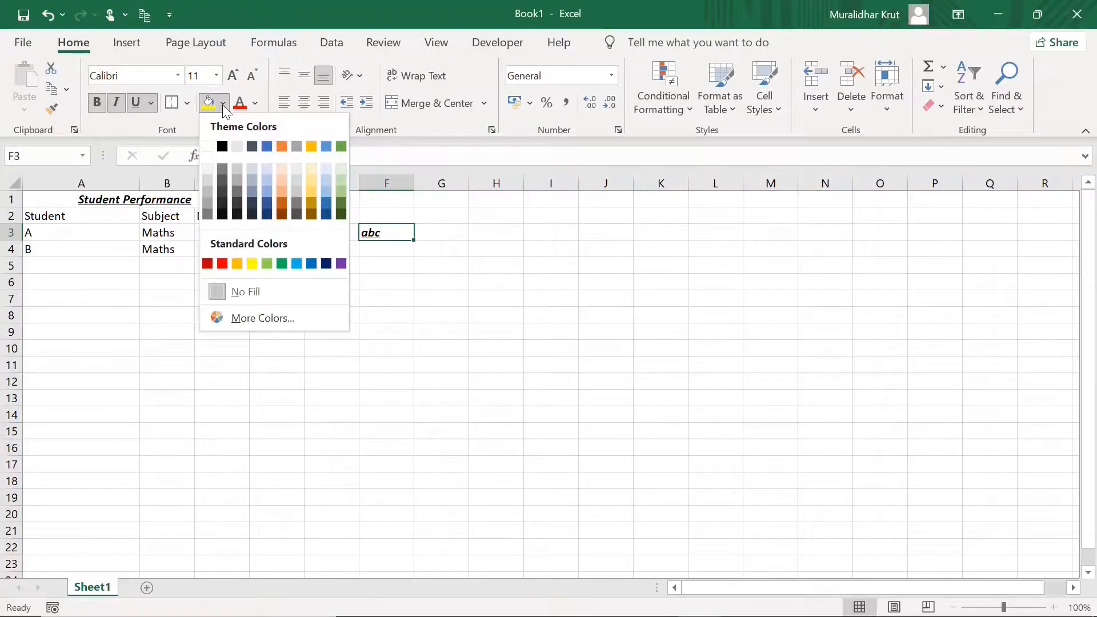
{"action": "left_click", "coordinate": [253, 263]}
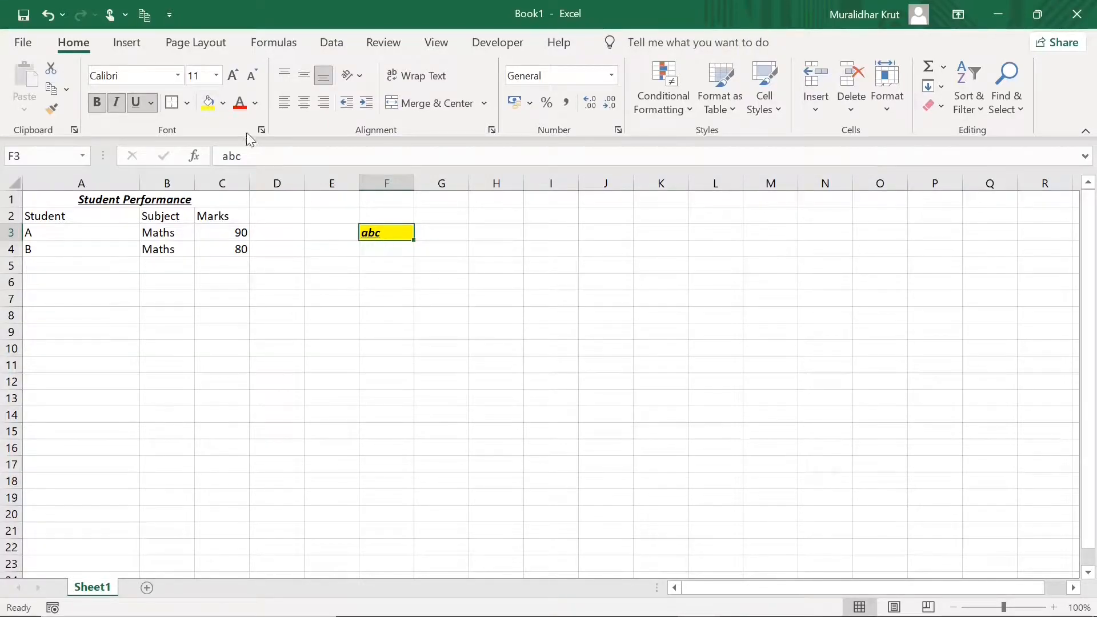
{"action": "left_click", "coordinate": [255, 104]}
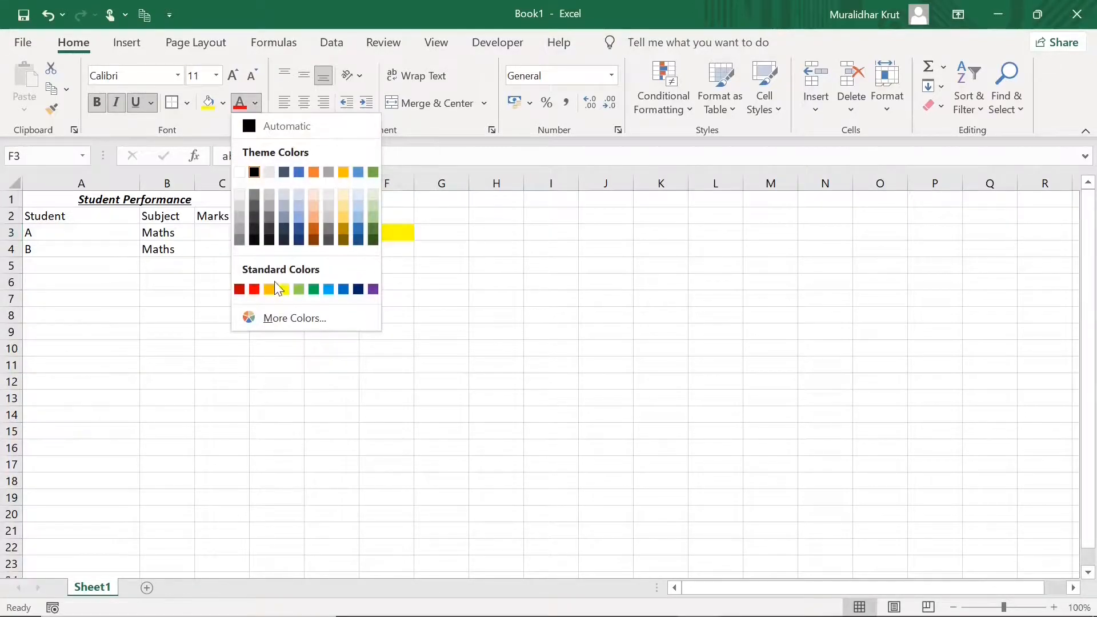
{"action": "left_click", "coordinate": [254, 289]}
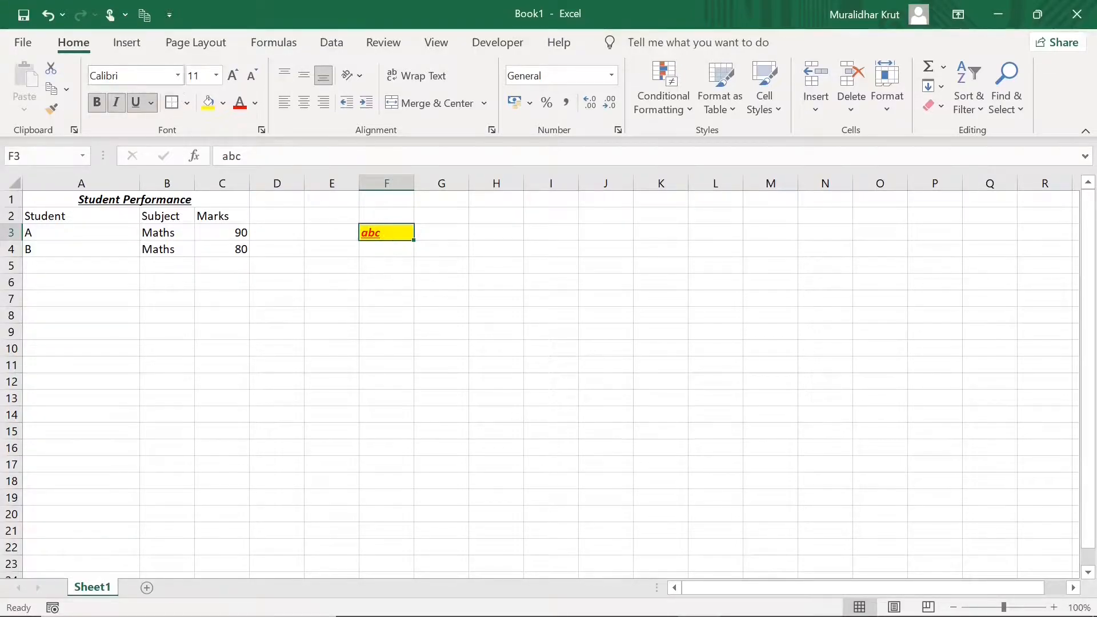
Set the text in cell F3 to size 28 and the Bahnschrift SemiCondensed font
{"action": "left_click", "coordinate": [217, 76]}
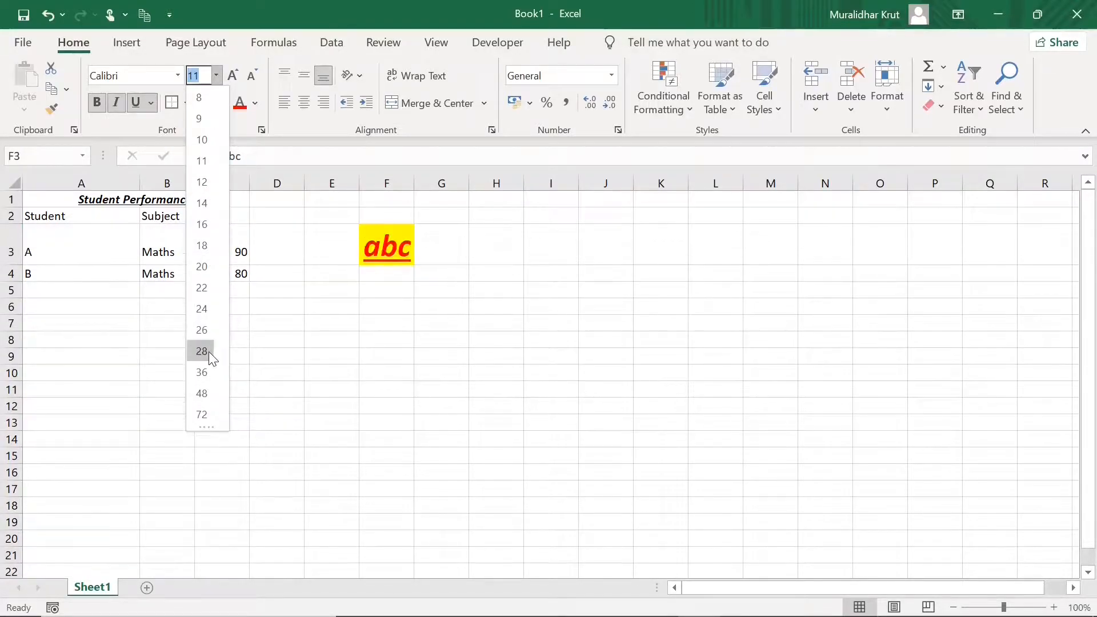
{"action": "left_click", "coordinate": [202, 350]}
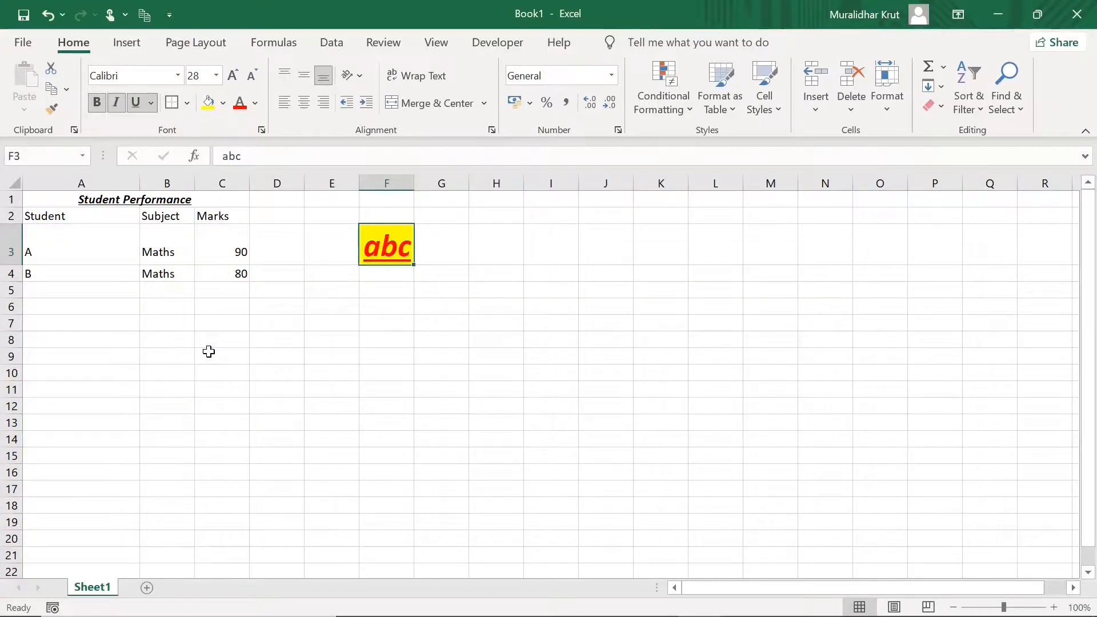
{"action": "left_click", "coordinate": [179, 75]}
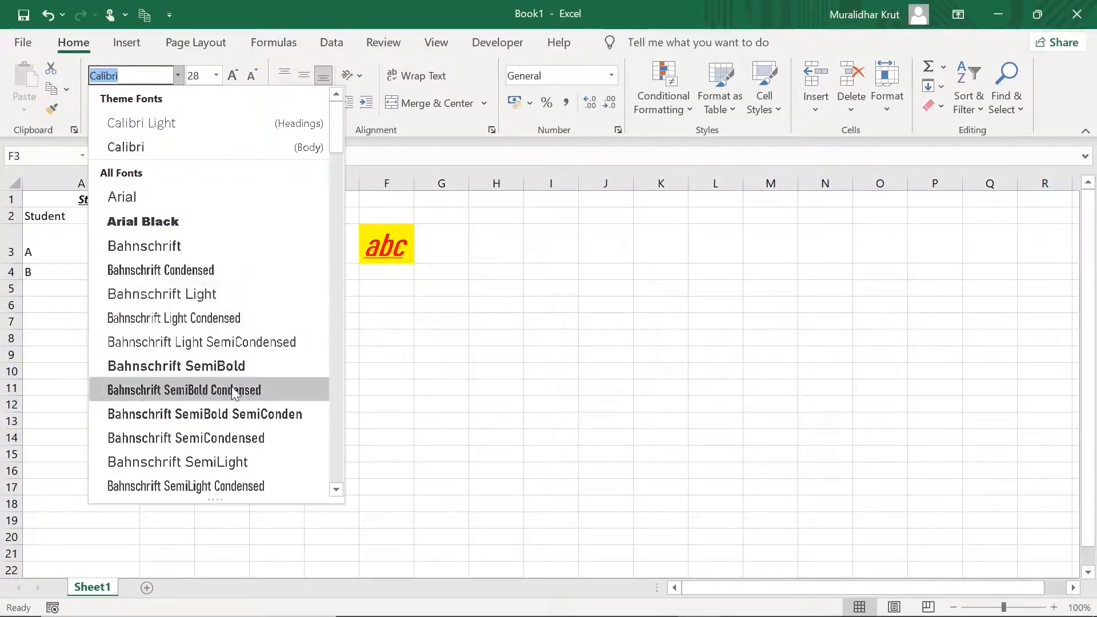
{"action": "left_click", "coordinate": [249, 441]}
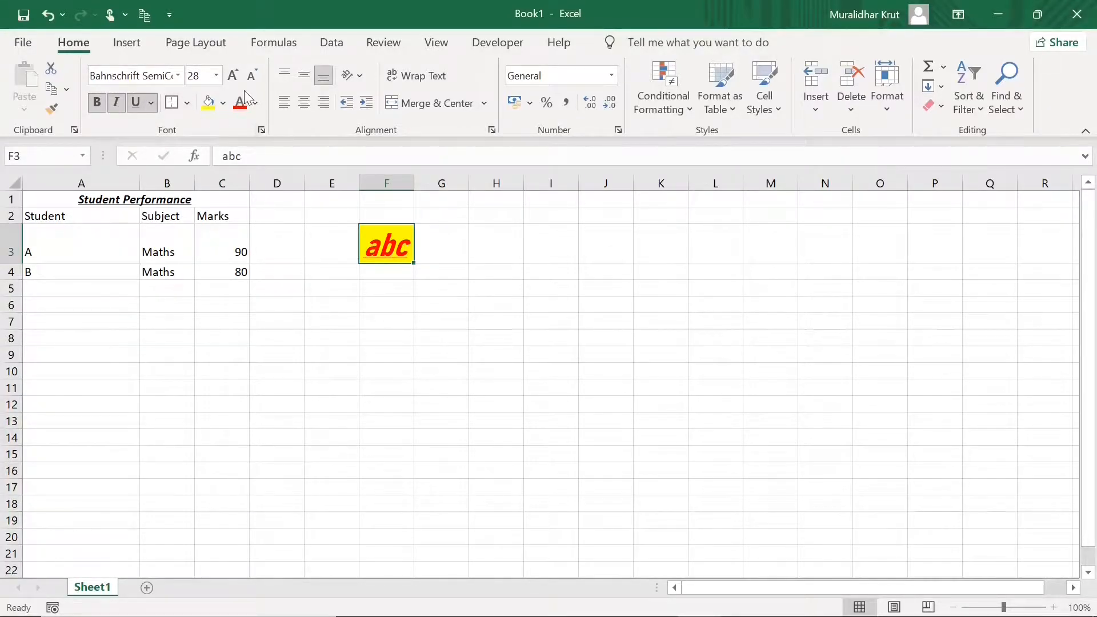
Set the font size of cell F3 to 48 through the Format Cells font settings
{"action": "left_click", "coordinate": [262, 130]}
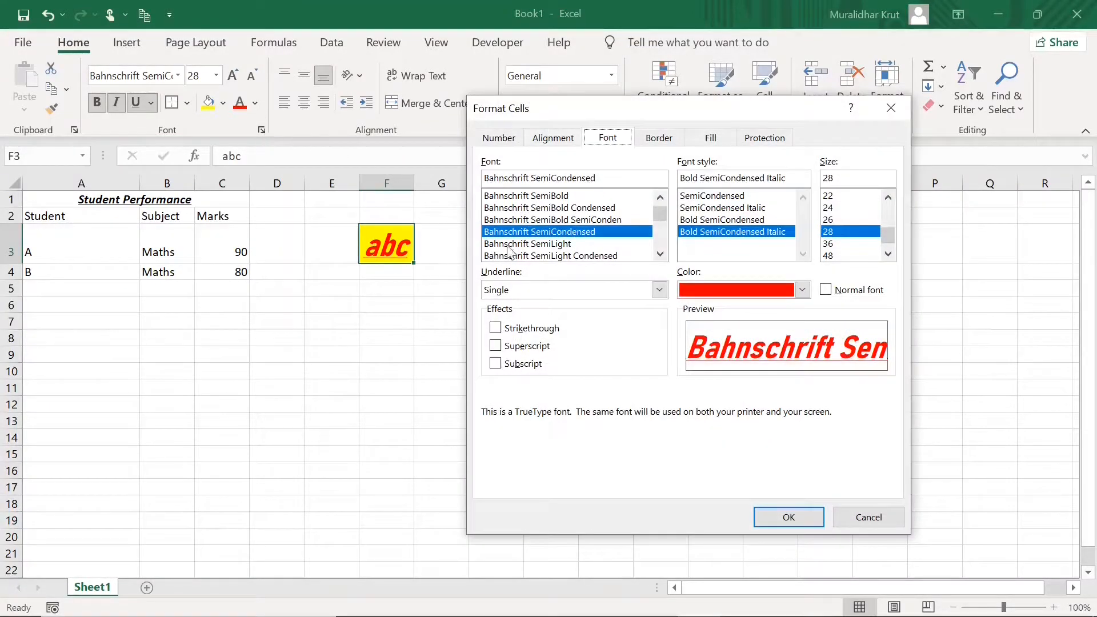
{"action": "left_click_drag", "start_coordinate": [649, 108], "coordinate": [700, 108]}
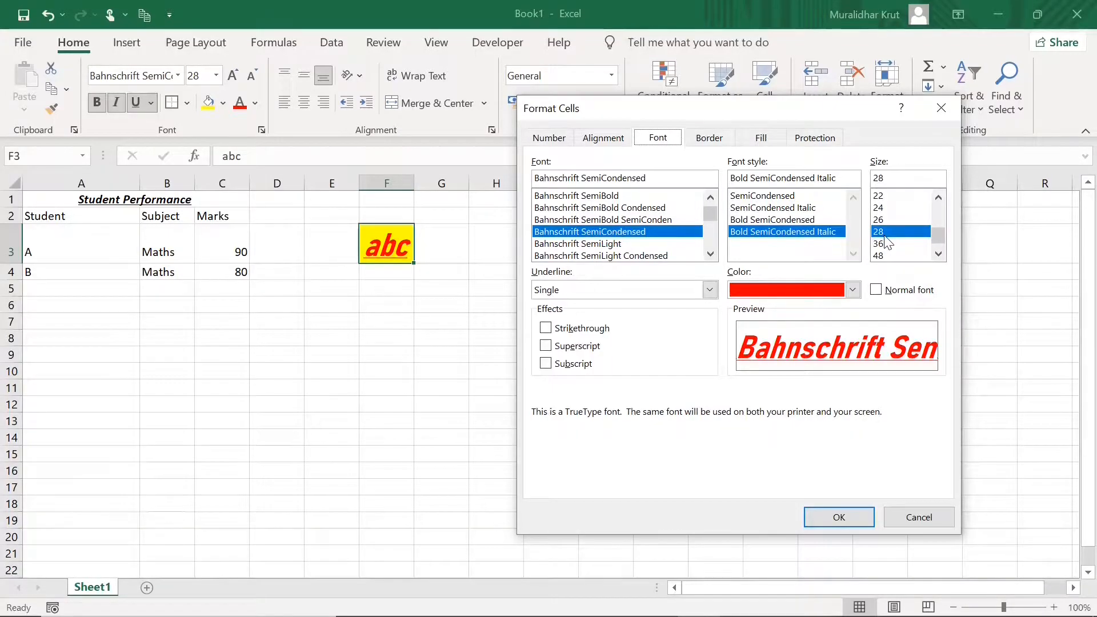
{"action": "left_click", "coordinate": [880, 256]}
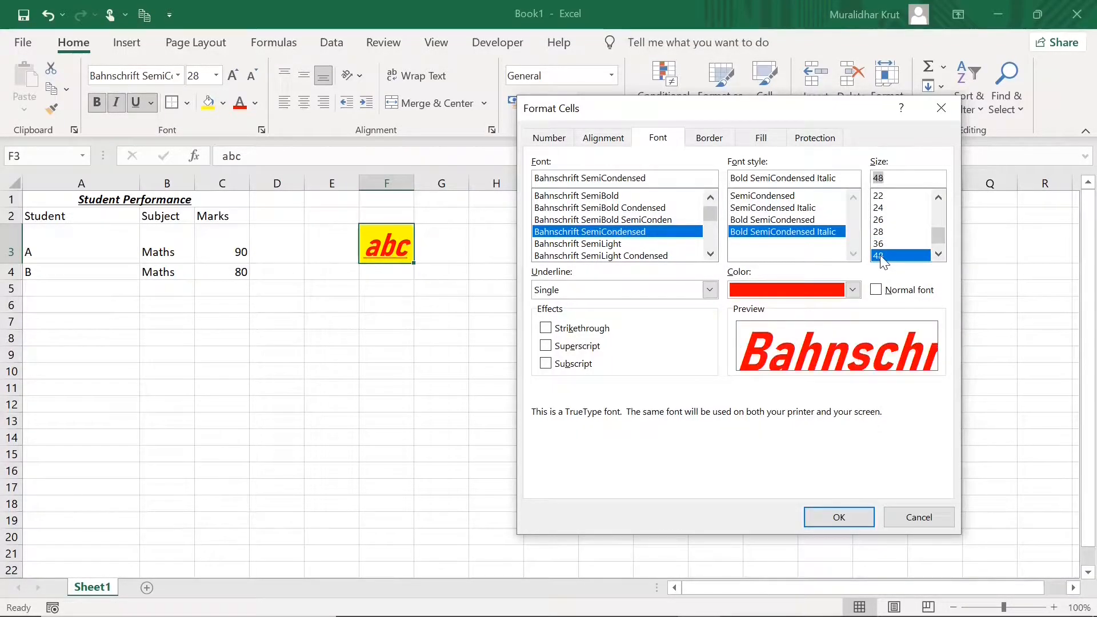
{"action": "left_click", "coordinate": [839, 517]}
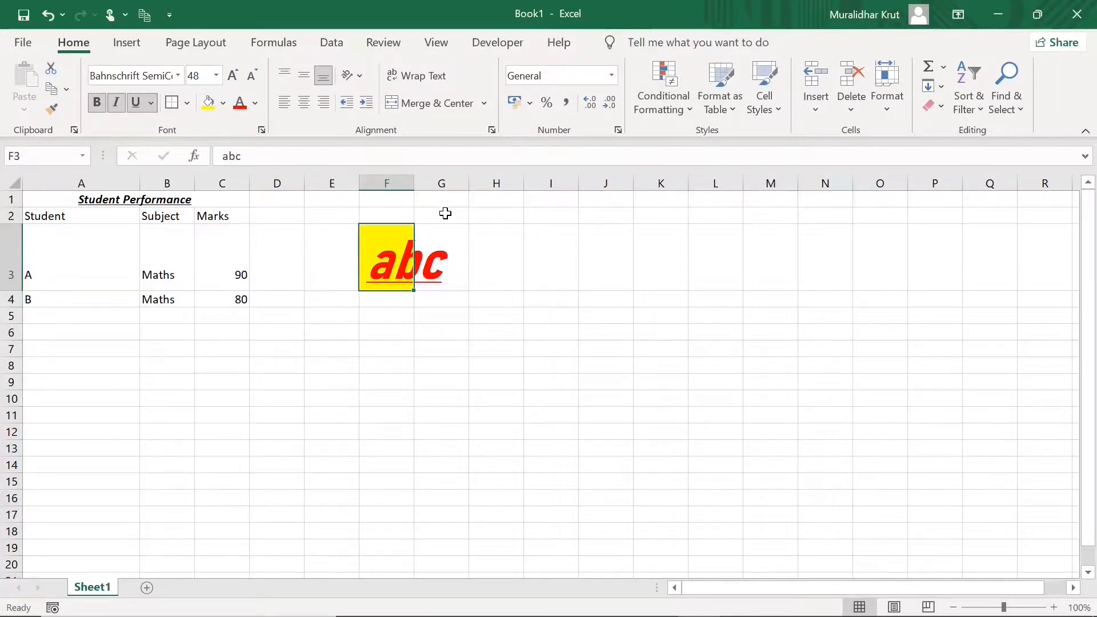
Autofit the width of column F to the enlarged abc text
{"action": "double_click", "coordinate": [415, 183]}
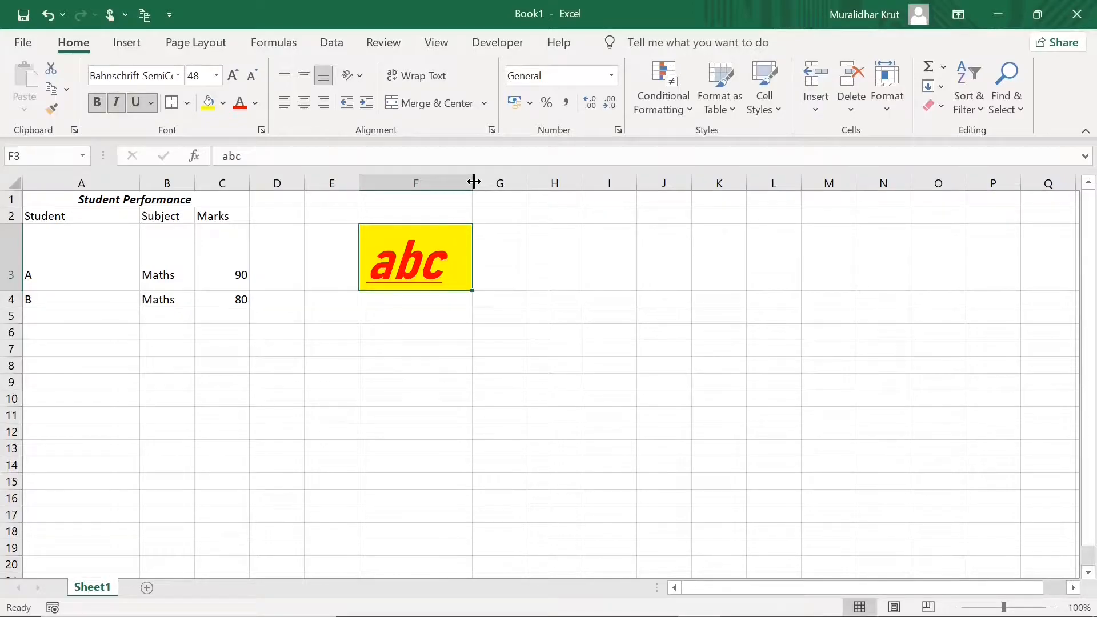
{"action": "left_click_drag", "start_coordinate": [474, 182], "coordinate": [442, 182]}
{"action": "double_click", "coordinate": [443, 182]}
Apply the Strikethrough effect to the abc text in cell F3
{"action": "left_click", "coordinate": [262, 129]}
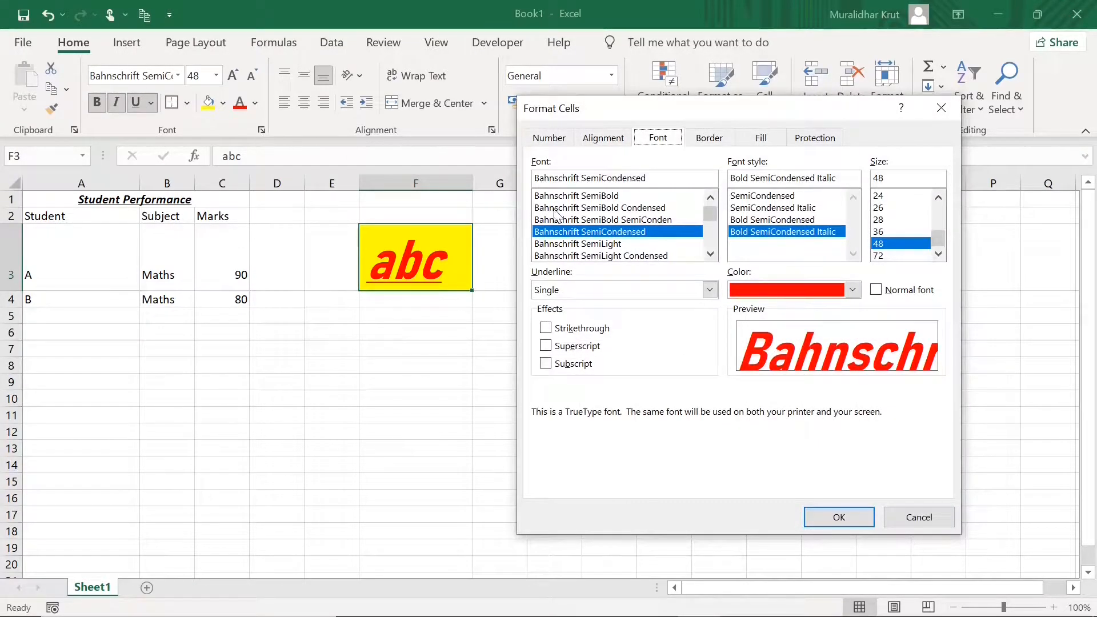
{"action": "left_click", "coordinate": [546, 331]}
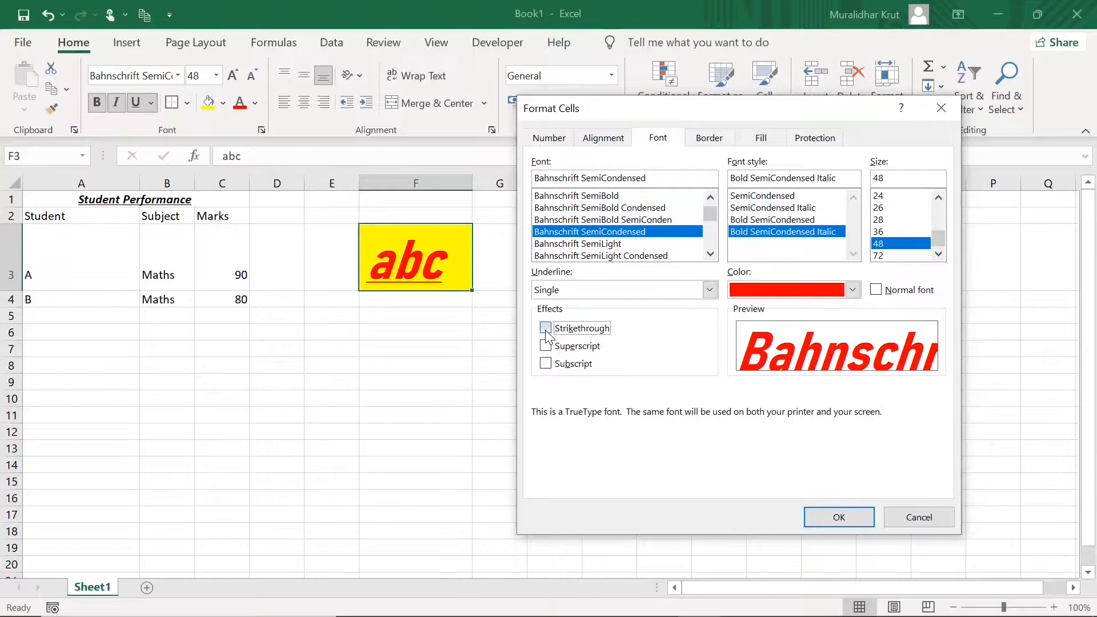
{"action": "left_click", "coordinate": [839, 517]}
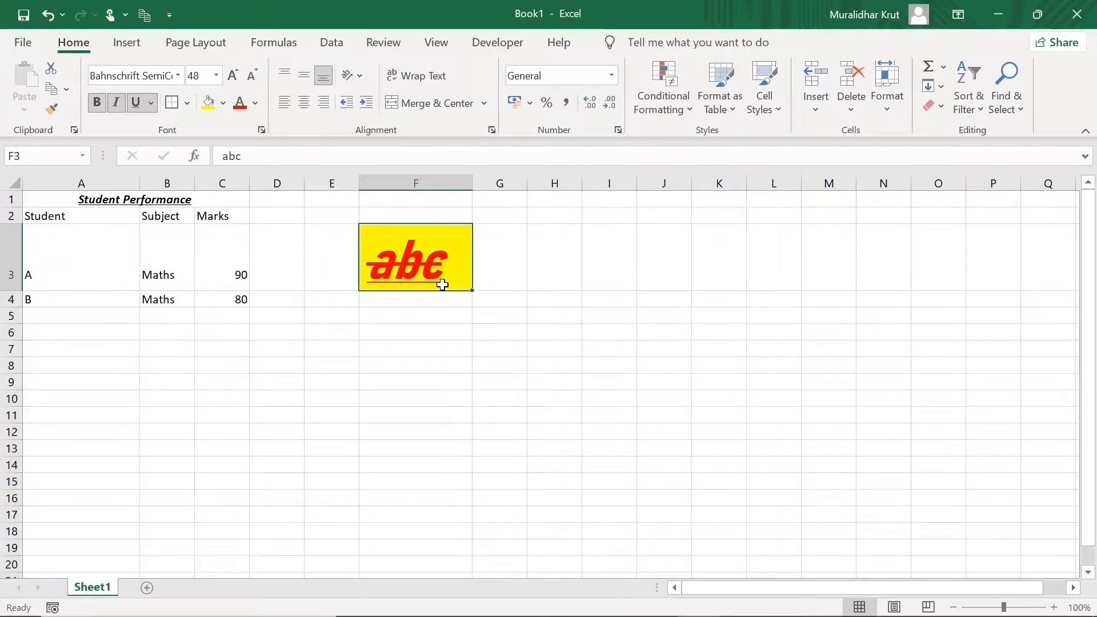
Enter 1st in cell G3 and format only the letters "st" as superscript
{"action": "key", "text": "Right"}
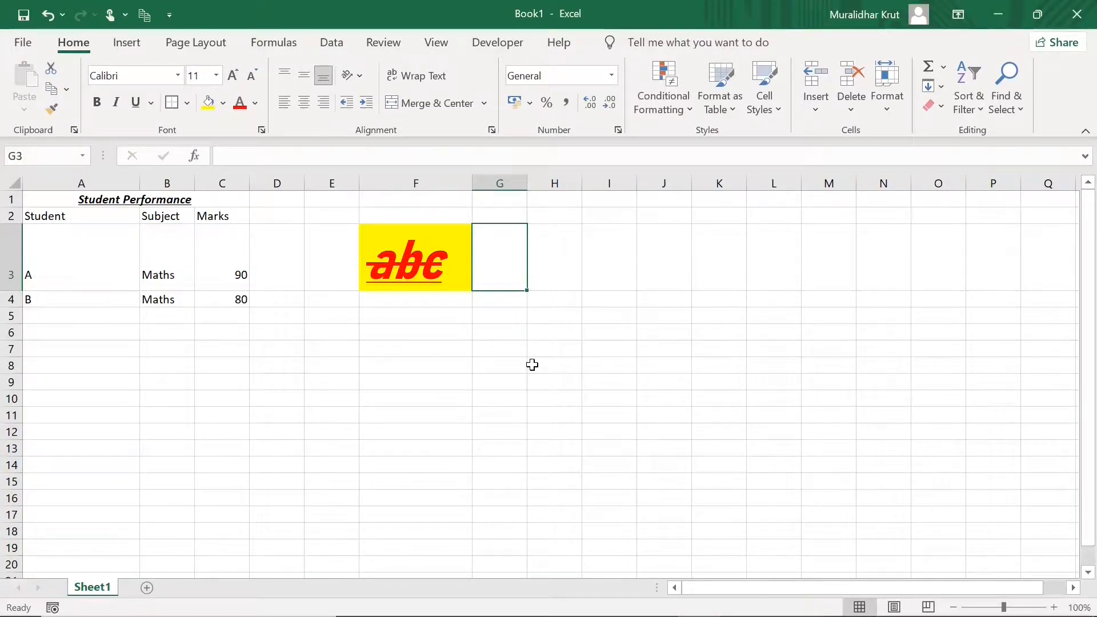
{"action": "type", "text": "1st"}
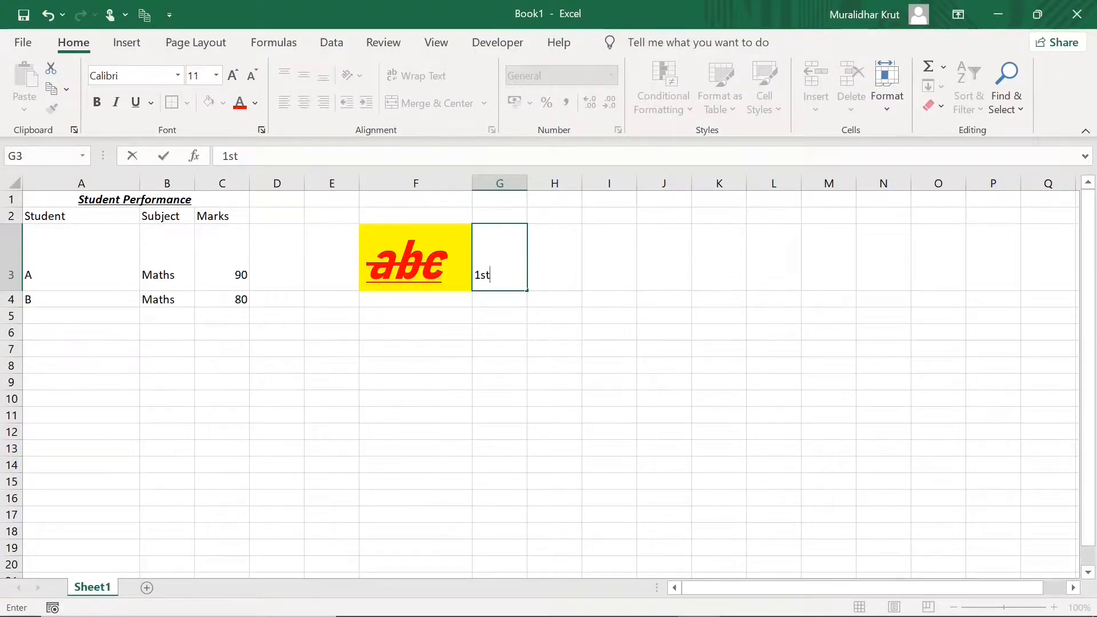
{"action": "key", "text": "shift+Left"}
{"action": "key", "text": "shift+Left"}
{"action": "left_click_drag", "start_coordinate": [491, 276], "coordinate": [481, 275]}
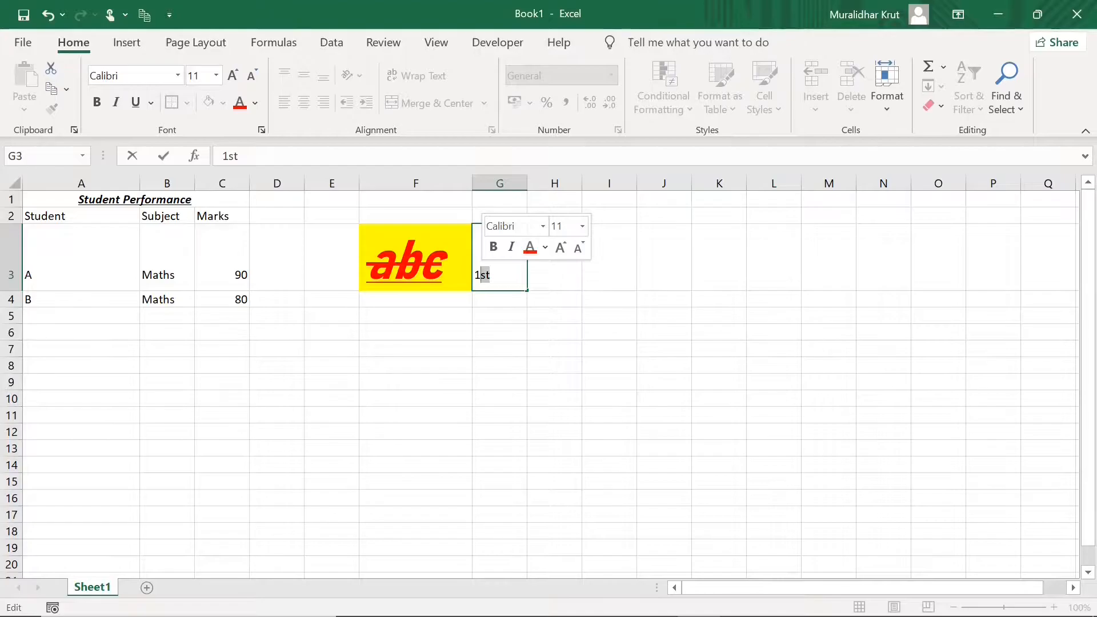
{"action": "left_click", "coordinate": [261, 130]}
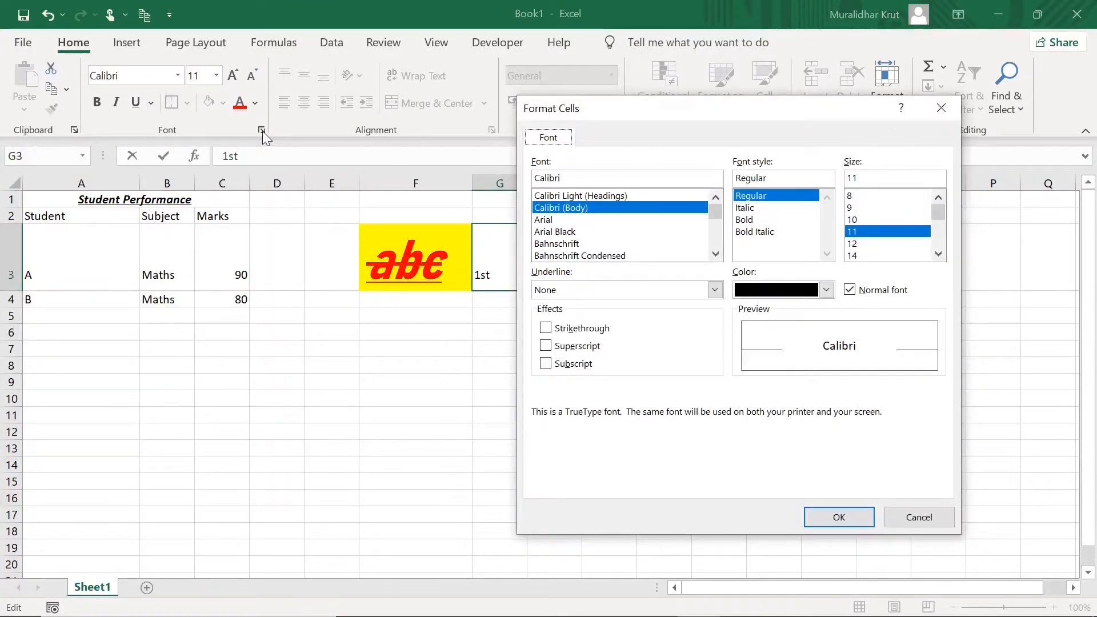
{"action": "left_click", "coordinate": [546, 346]}
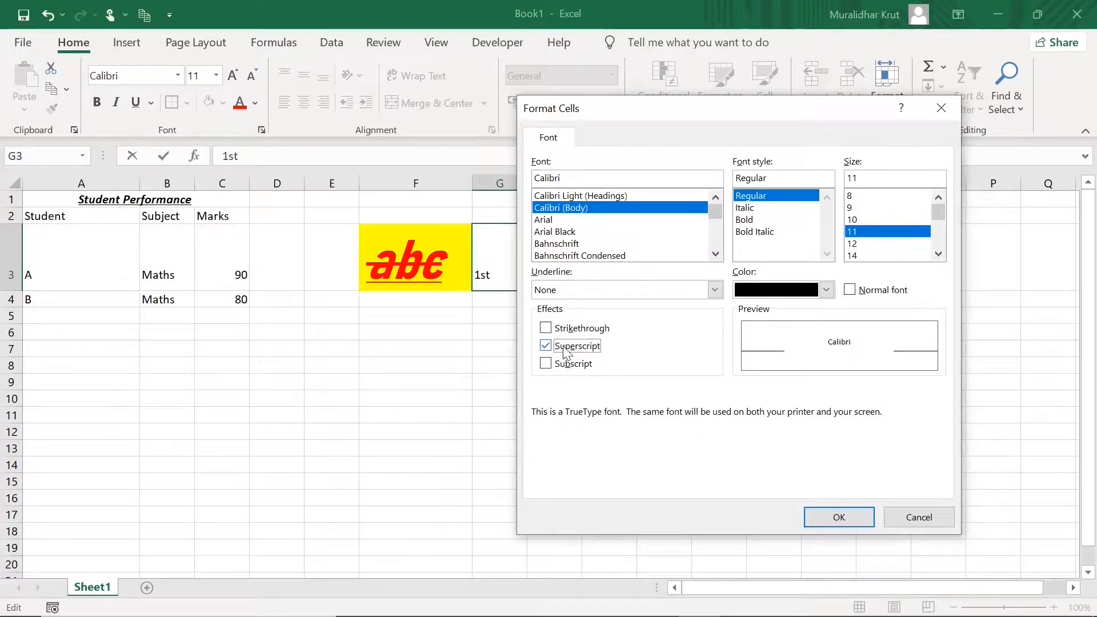
{"action": "left_click", "coordinate": [839, 518]}
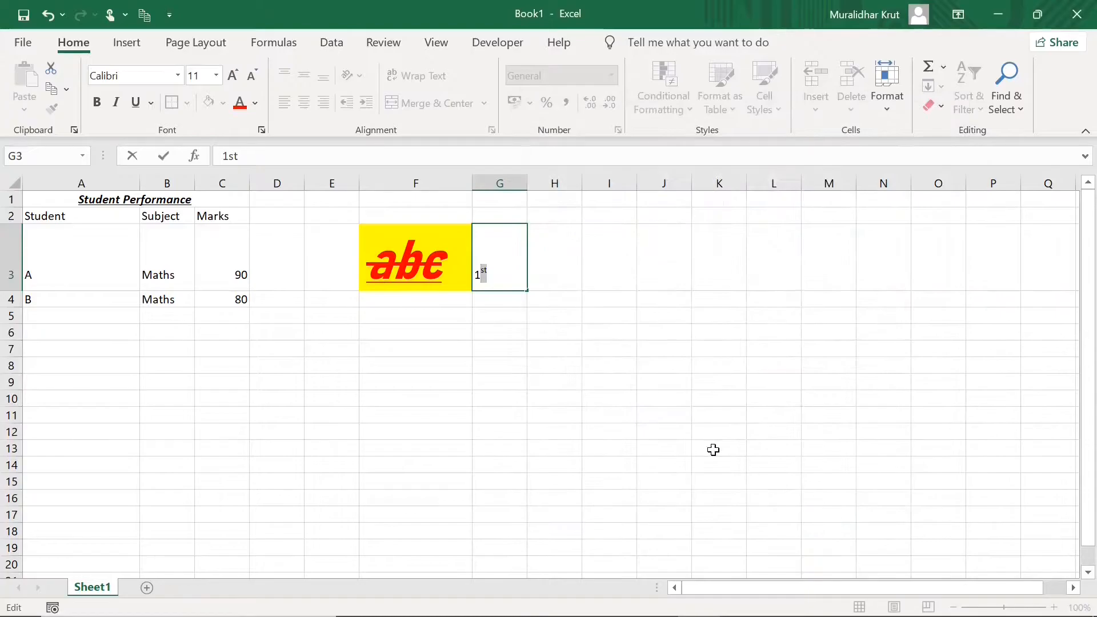
{"action": "left_click", "coordinate": [541, 328]}
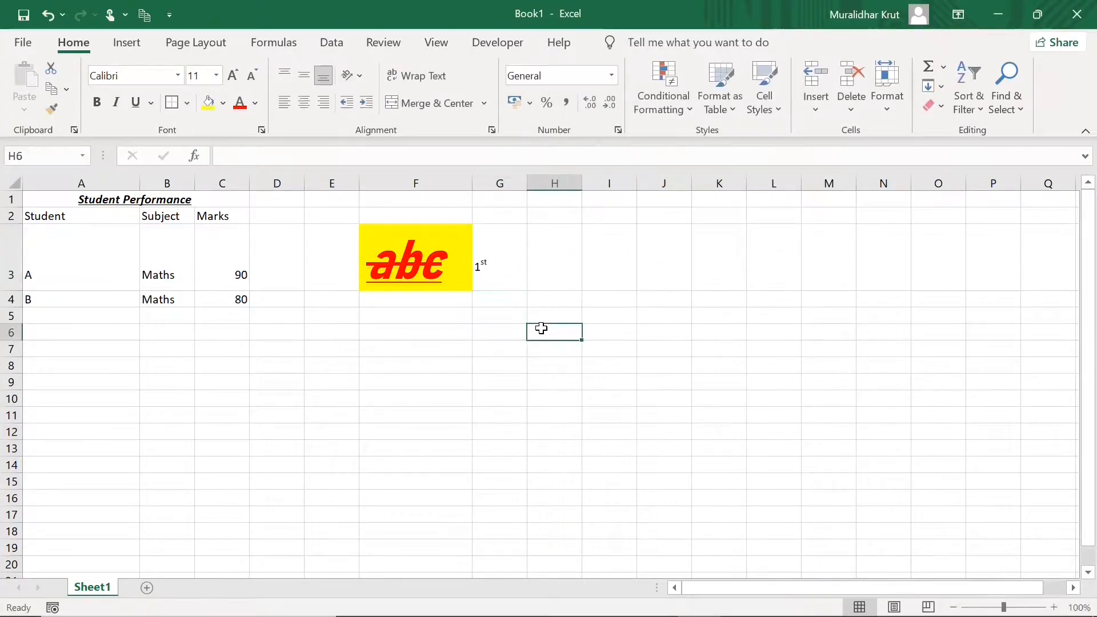
Set the font size of cell G3 to 22 through the Format Cells font settings
{"action": "left_click", "coordinate": [503, 281]}
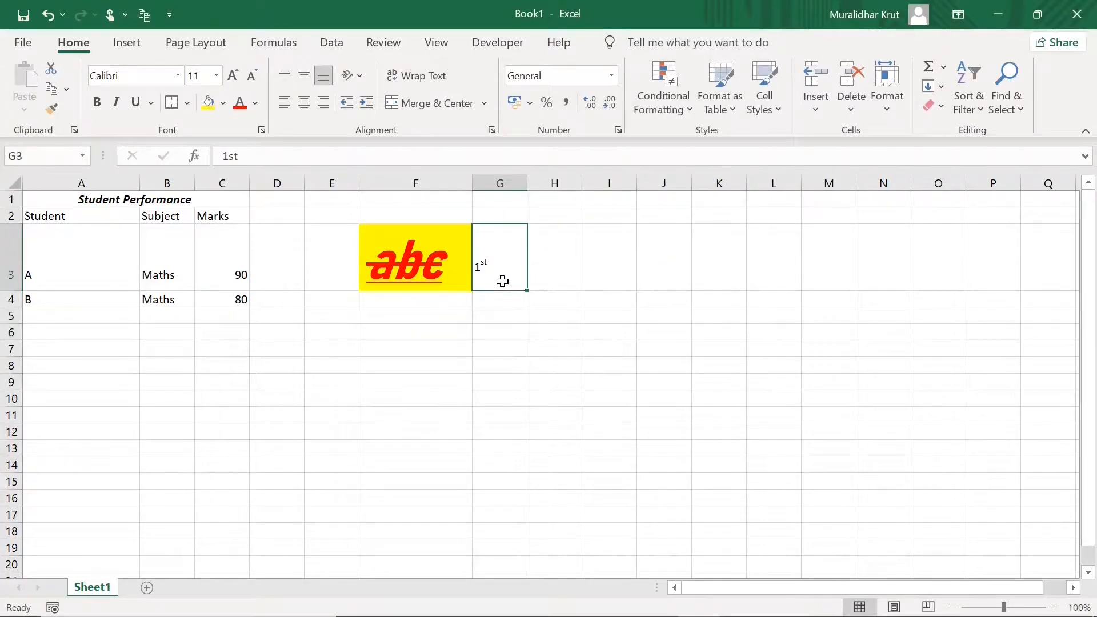
{"action": "left_click", "coordinate": [262, 131]}
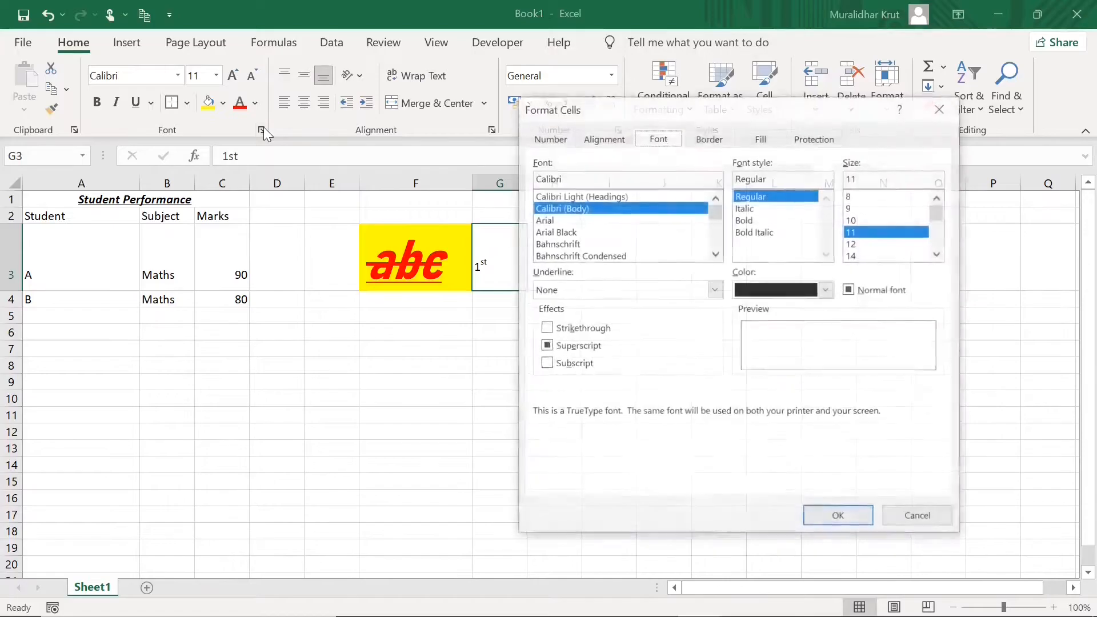
{"action": "left_click", "coordinate": [864, 255]}
{"action": "left_click", "coordinate": [938, 254]}
{"action": "left_click", "coordinate": [938, 254]}
{"action": "left_click", "coordinate": [938, 254]}
{"action": "left_click", "coordinate": [939, 253]}
{"action": "left_click", "coordinate": [875, 255]}
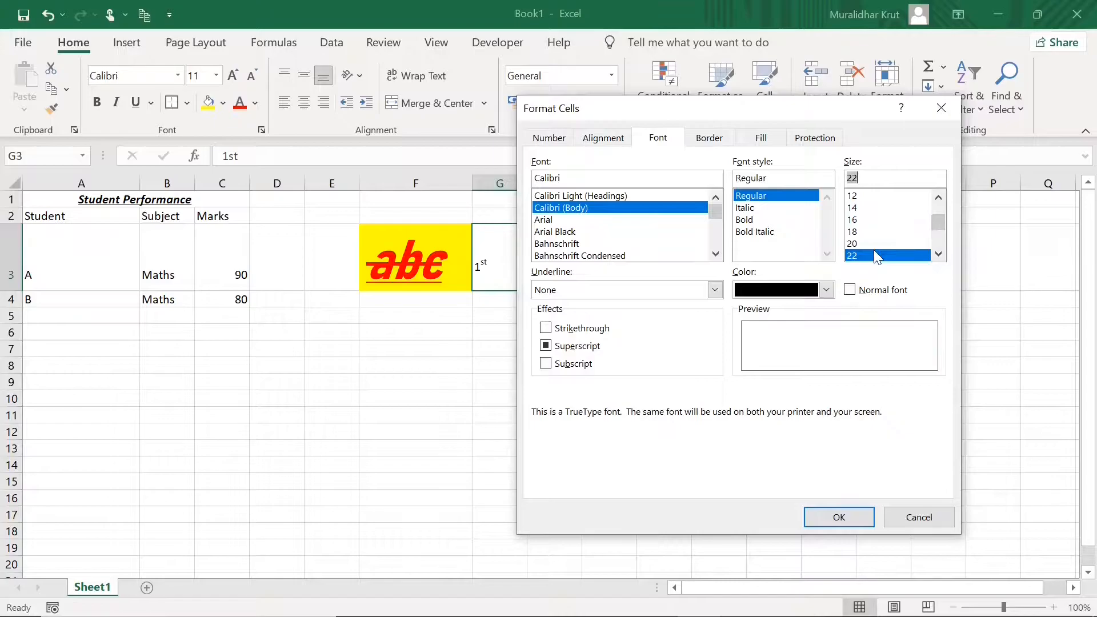
{"action": "left_click", "coordinate": [828, 518]}
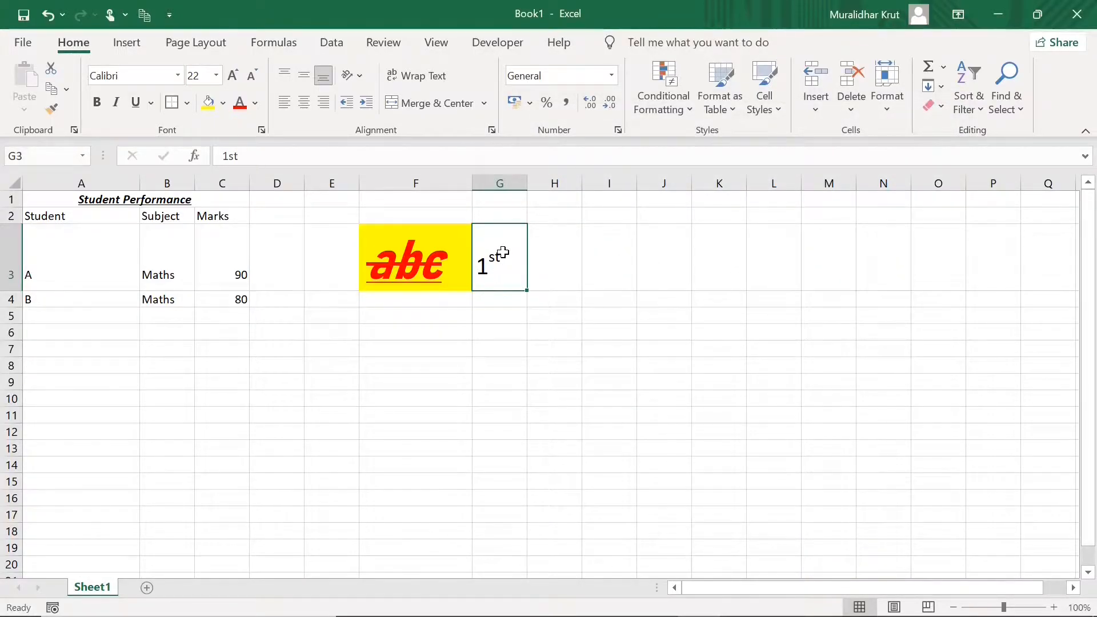
Enter the text H2O in cell H3
{"action": "left_click", "coordinate": [555, 271]}
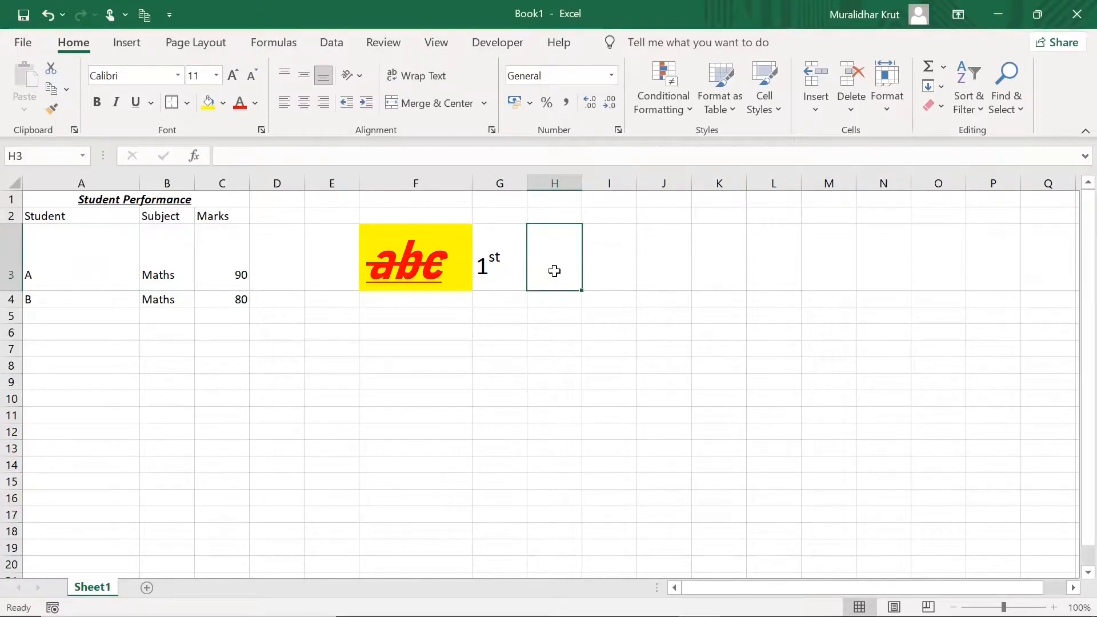
{"action": "type", "text": "H"}
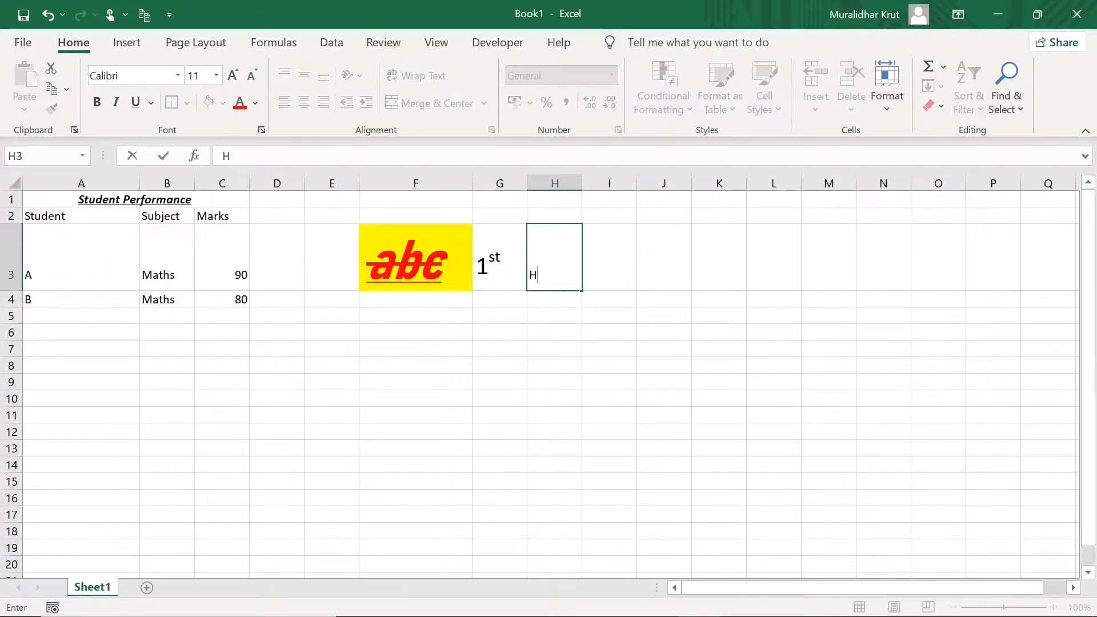
{"action": "type", "text": "2O"}
{"action": "left_click", "coordinate": [550, 309]}
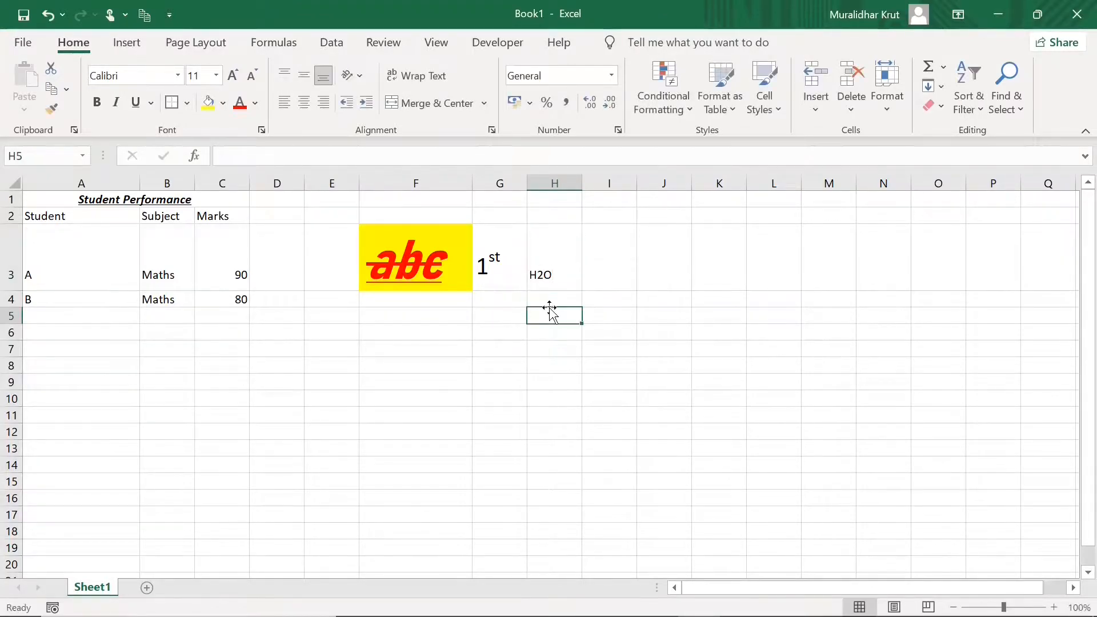
Format only the digit 2 of the H2O text in cell H3 as subscript
{"action": "double_click", "coordinate": [543, 275]}
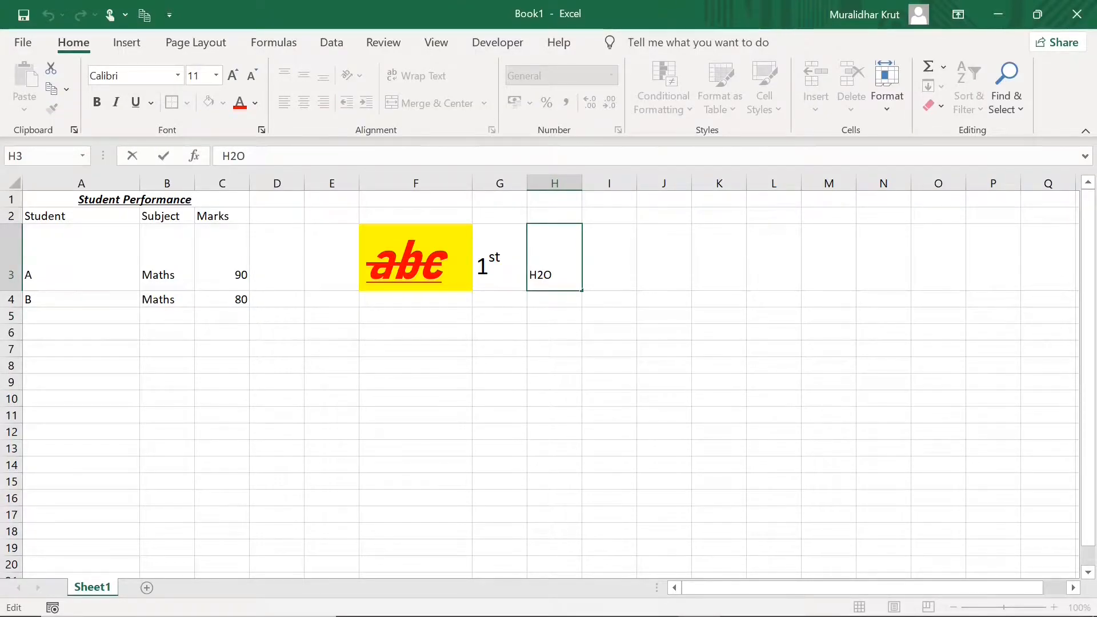
{"action": "key", "text": "shift+Left"}
{"action": "left_click", "coordinate": [262, 129]}
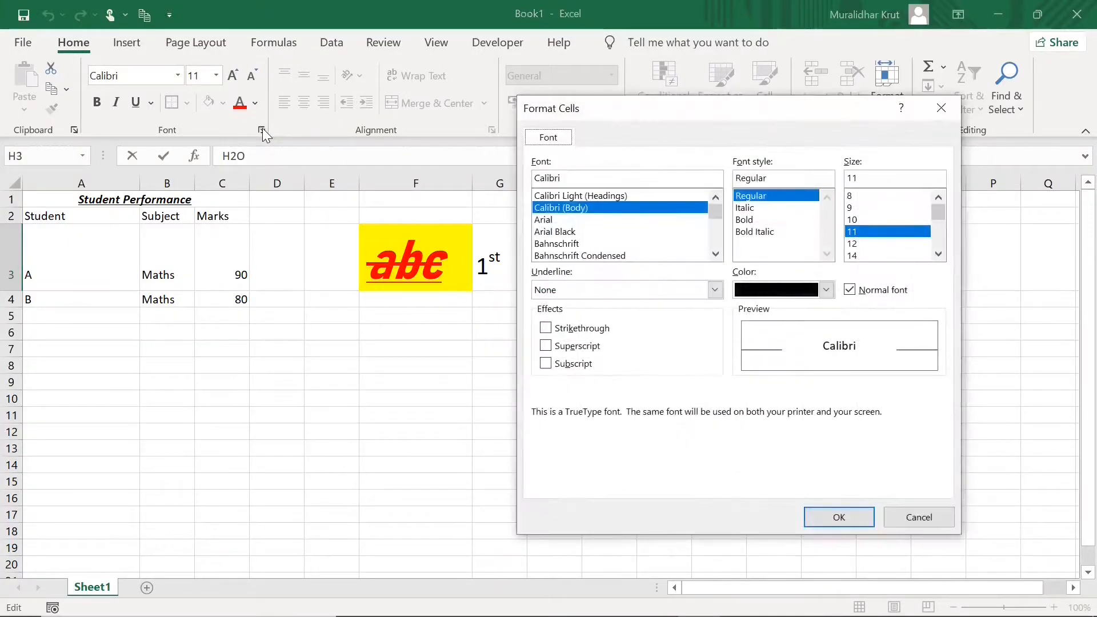
{"action": "left_click", "coordinate": [556, 370]}
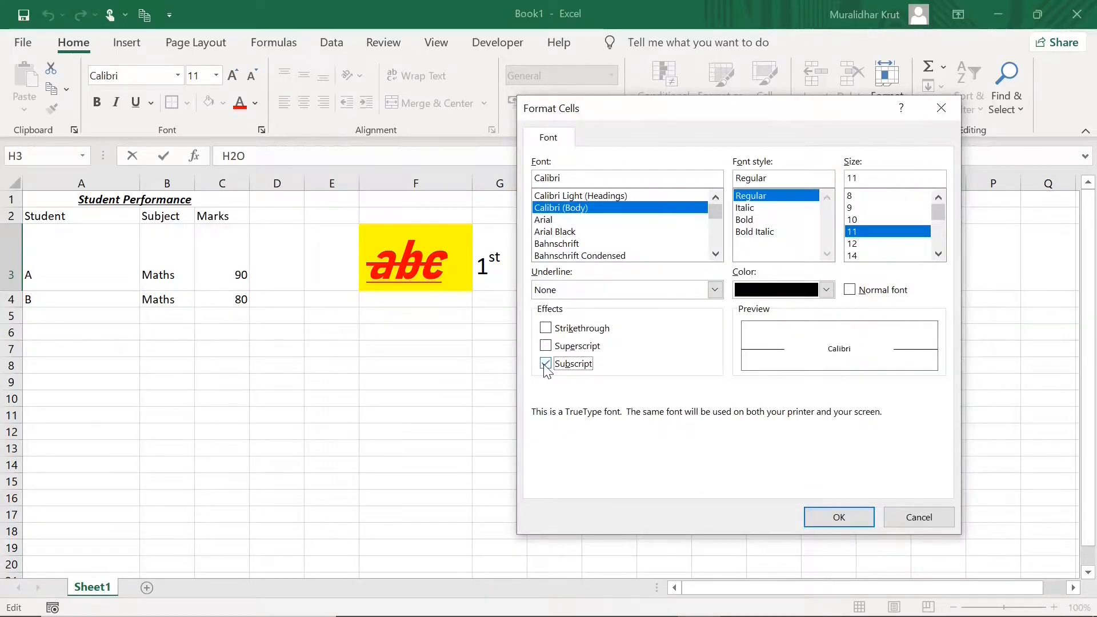
{"action": "left_click", "coordinate": [840, 520]}
{"action": "left_click", "coordinate": [644, 446]}
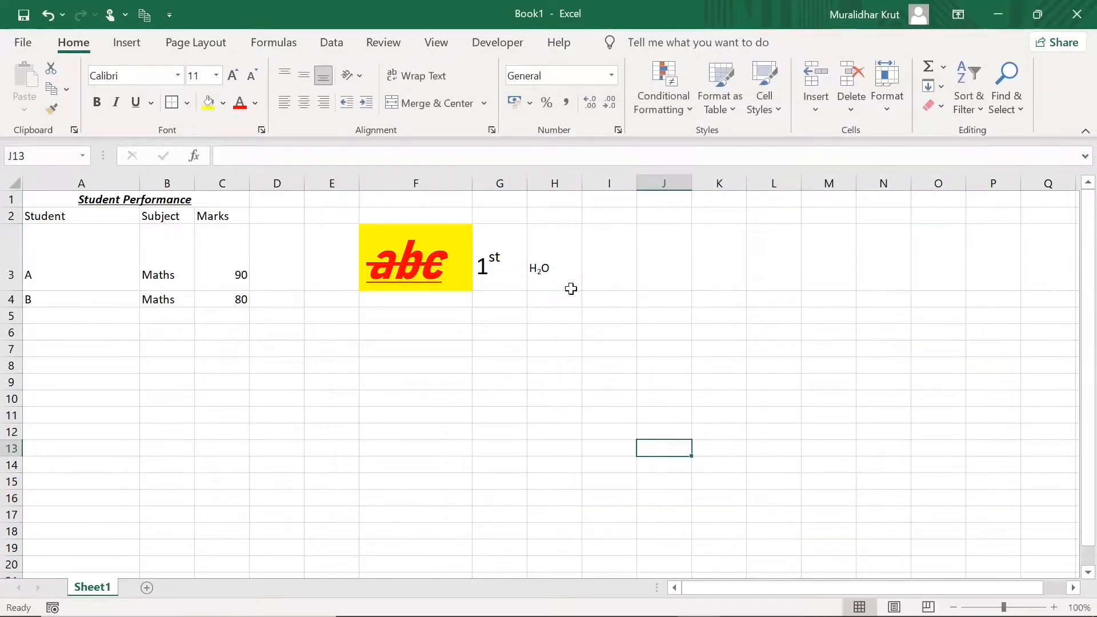
Set the font size of cell H3 to 22 through the Format Cells font settings
{"action": "left_click", "coordinate": [563, 275]}
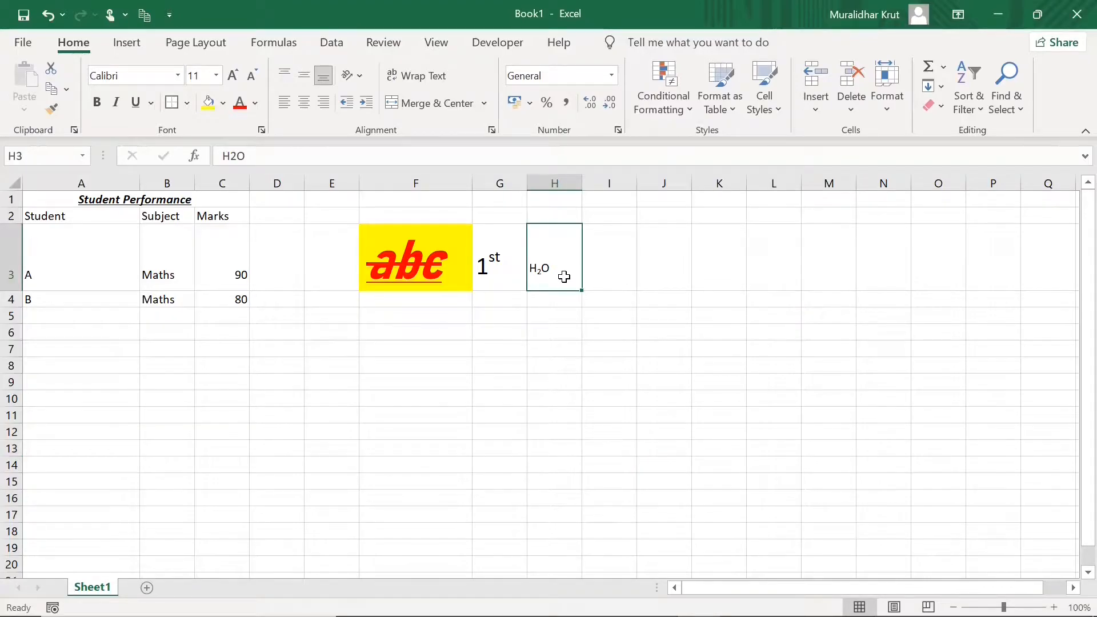
{"action": "left_click", "coordinate": [263, 131]}
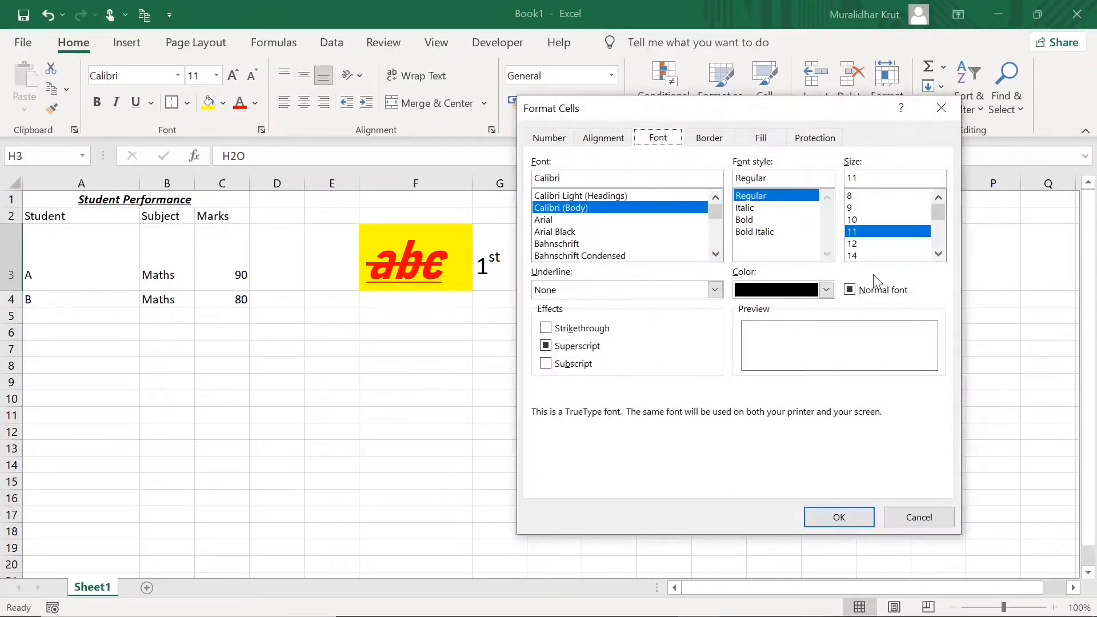
{"action": "left_click", "coordinate": [940, 255]}
{"action": "left_click", "coordinate": [940, 254]}
{"action": "left_click", "coordinate": [940, 255]}
{"action": "left_click", "coordinate": [940, 255]}
{"action": "left_click", "coordinate": [902, 255]}
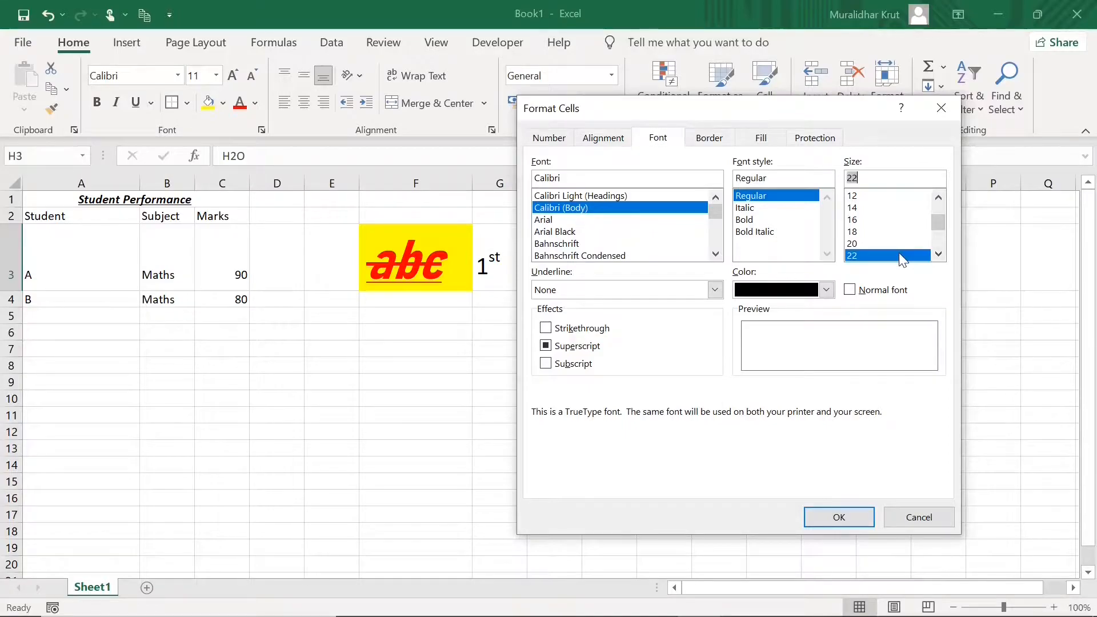
{"action": "left_click", "coordinate": [837, 517]}
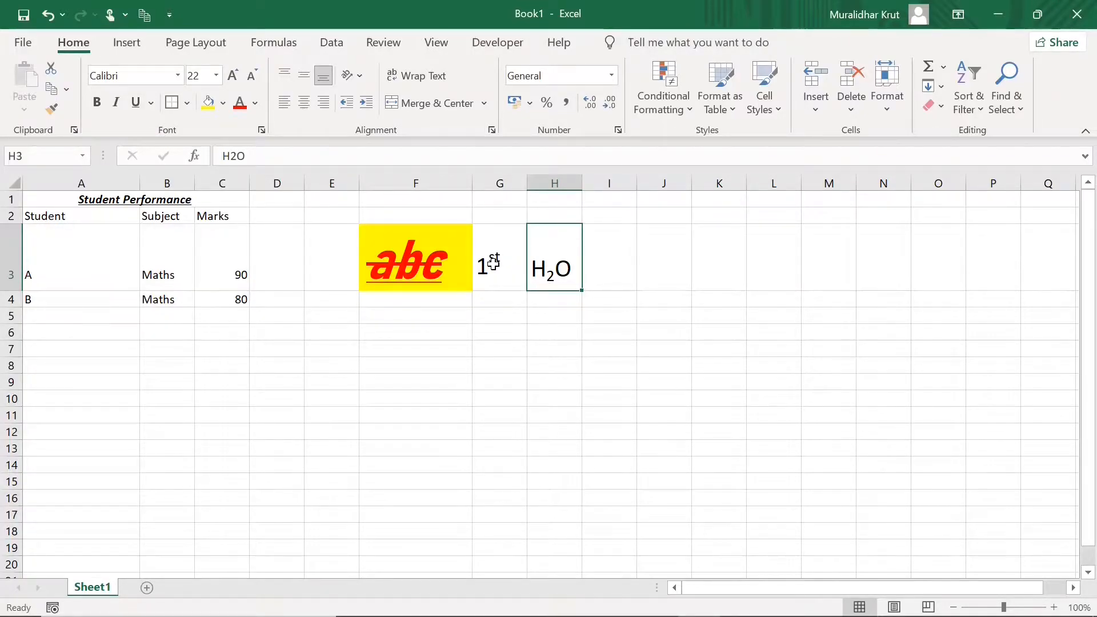
Try left and right alignment on the merged Student Performance title and return it to center alignment
{"action": "left_click", "coordinate": [126, 205]}
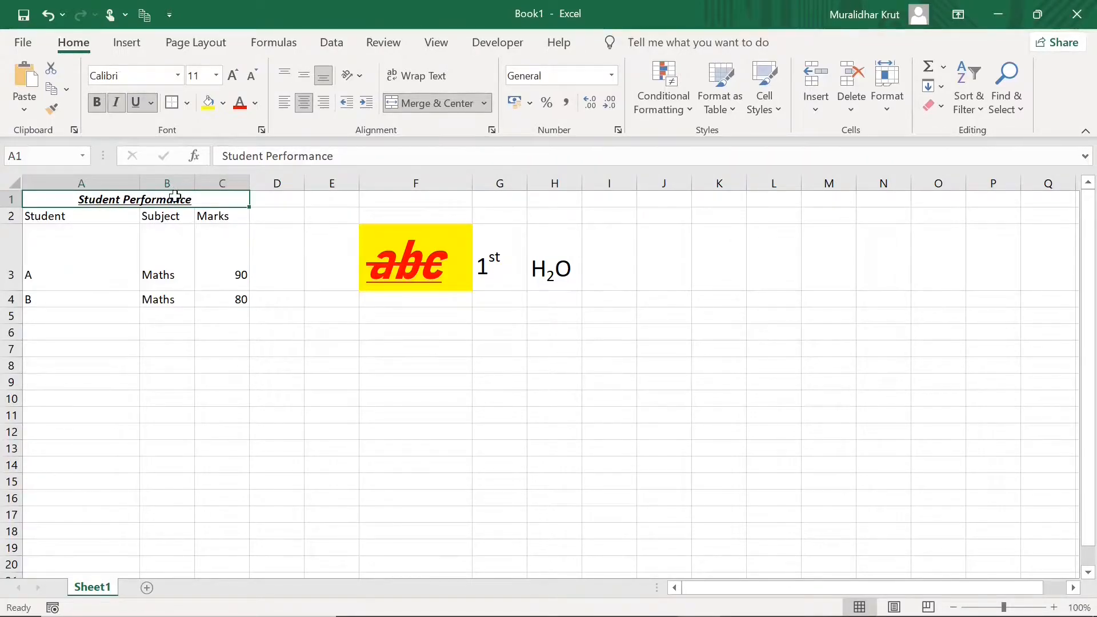
{"action": "left_click", "coordinate": [285, 103]}
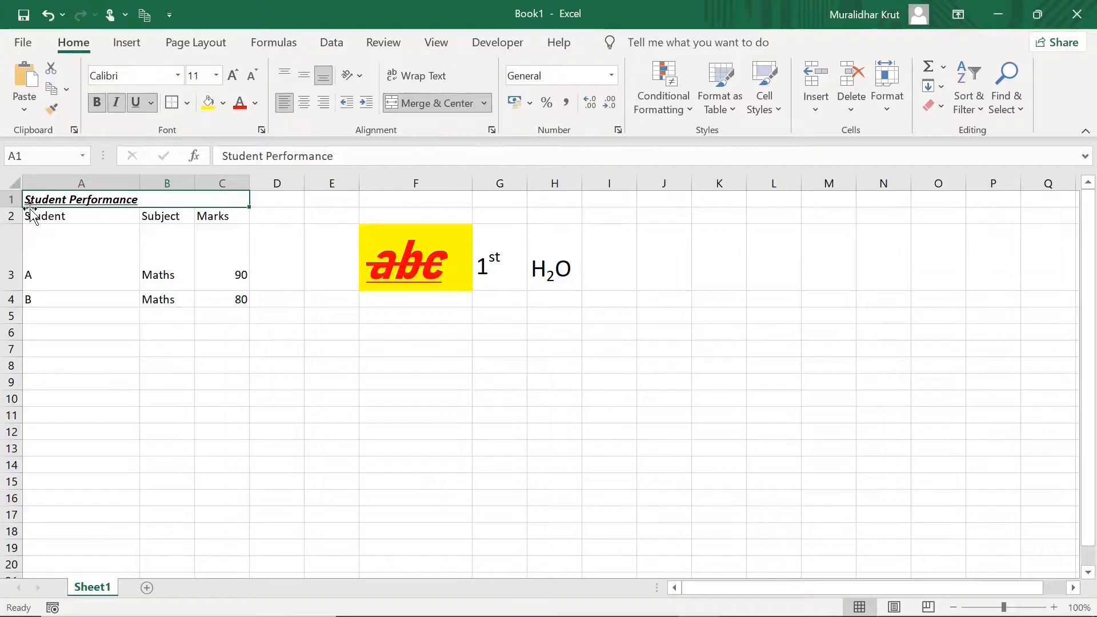
{"action": "left_click", "coordinate": [322, 102]}
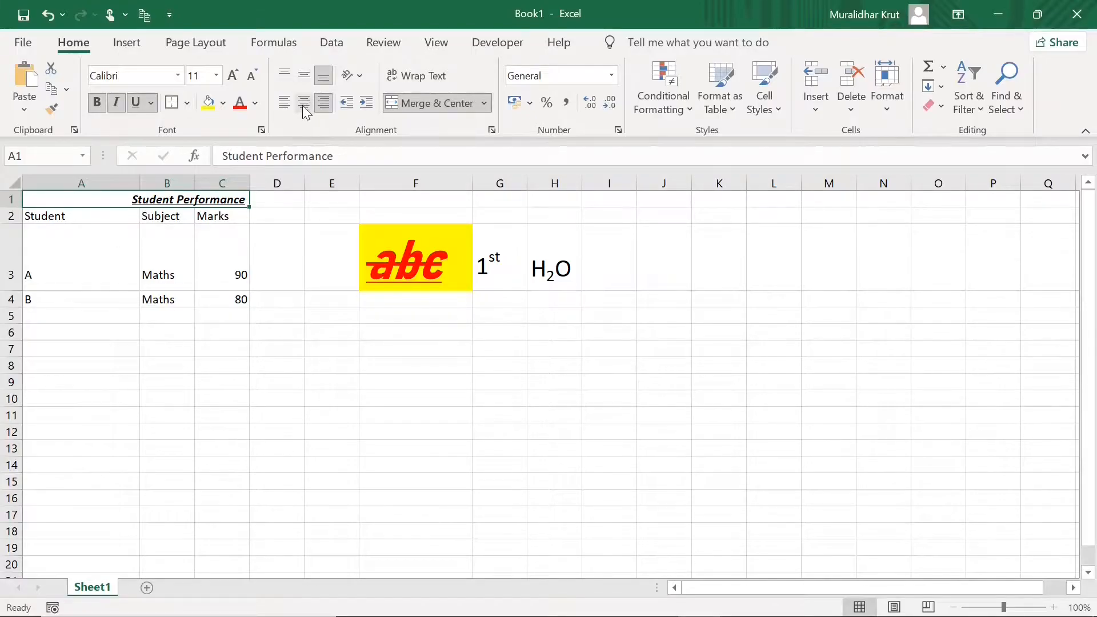
{"action": "left_click", "coordinate": [303, 103]}
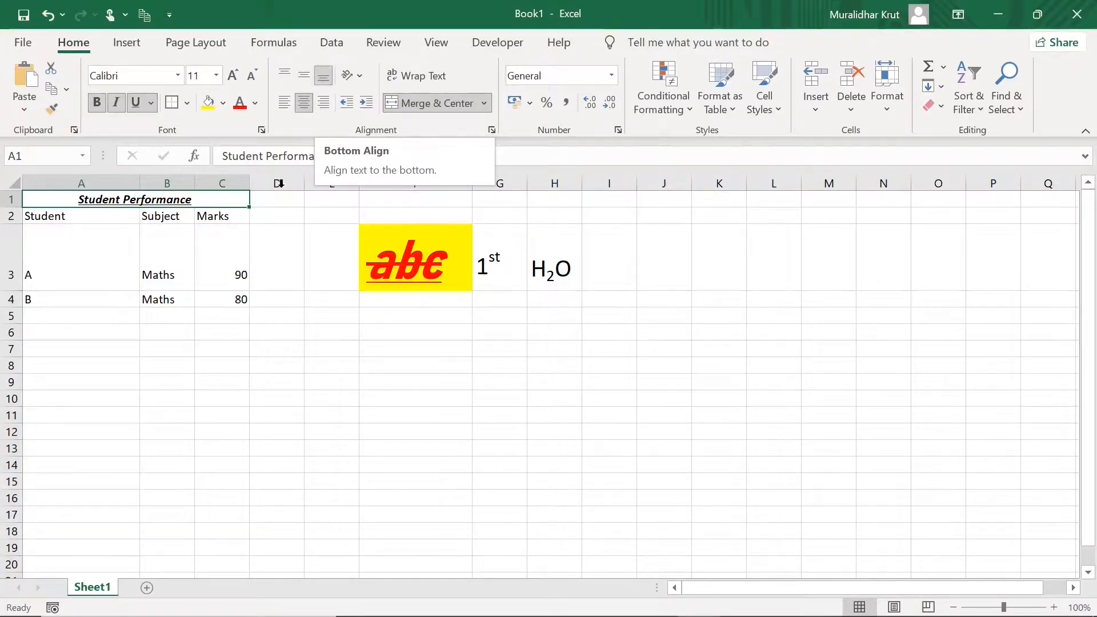
Try middle and top vertical alignment on the mark in cell C3 and return it to bottom alignment
{"action": "left_click", "coordinate": [231, 274]}
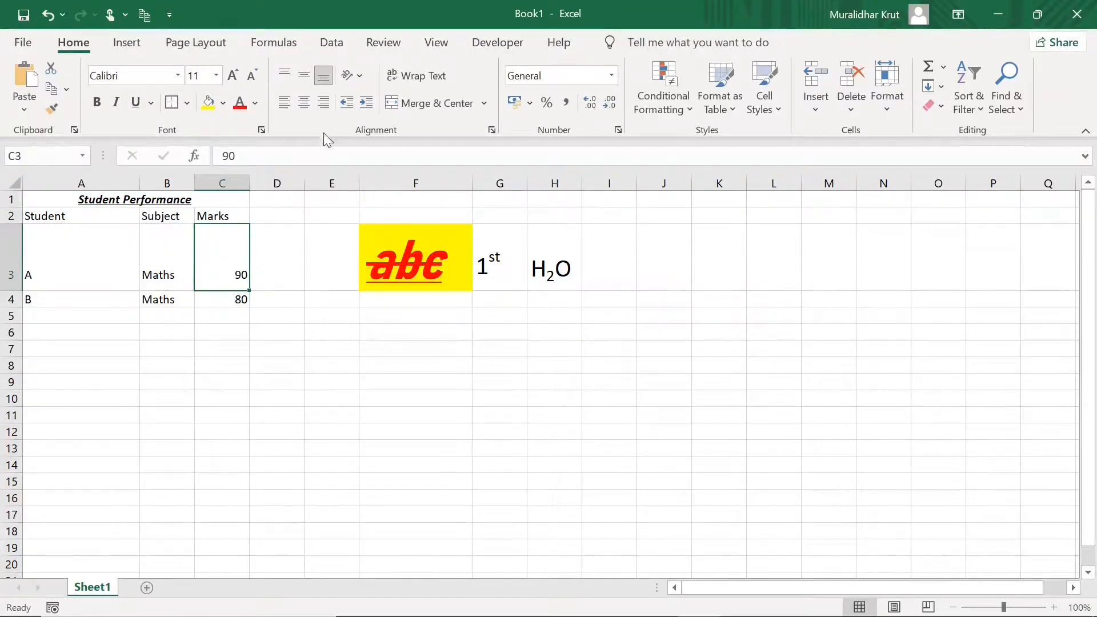
{"action": "left_click", "coordinate": [307, 75]}
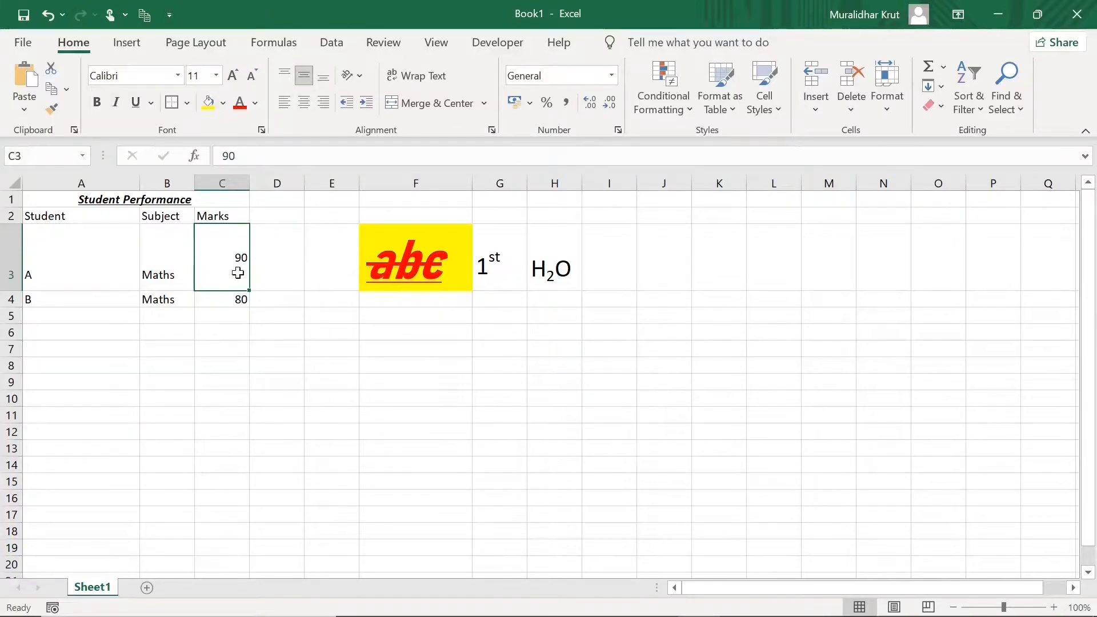
{"action": "left_click", "coordinate": [286, 74]}
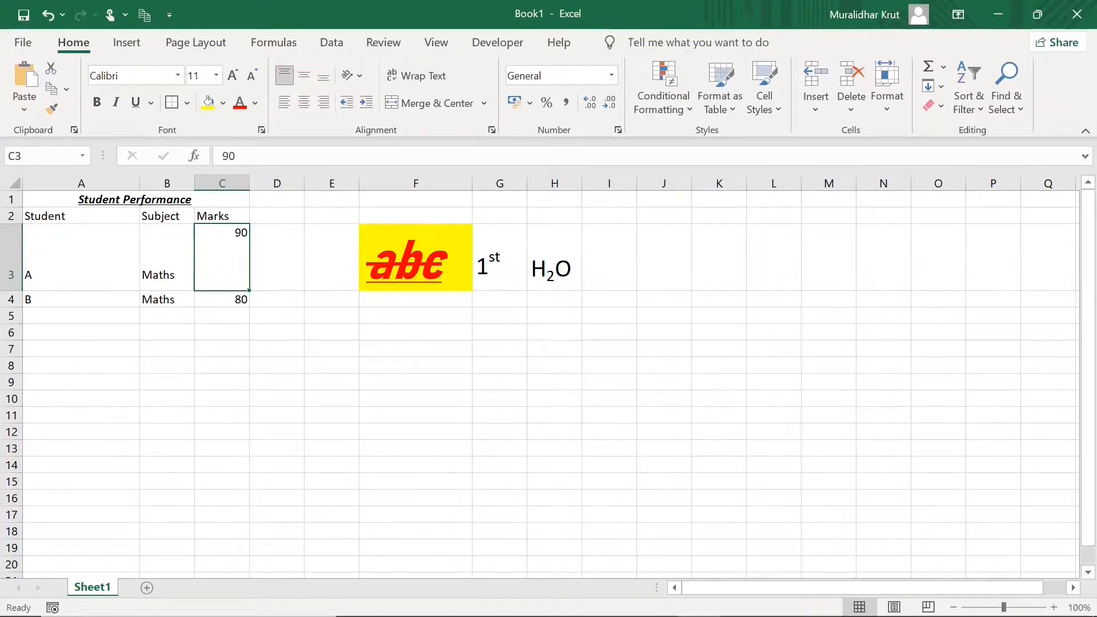
{"action": "left_click", "coordinate": [323, 81]}
Try center and left alignment on cell C3 and settle on right alignment
{"action": "left_click", "coordinate": [302, 102]}
{"action": "left_click", "coordinate": [284, 103]}
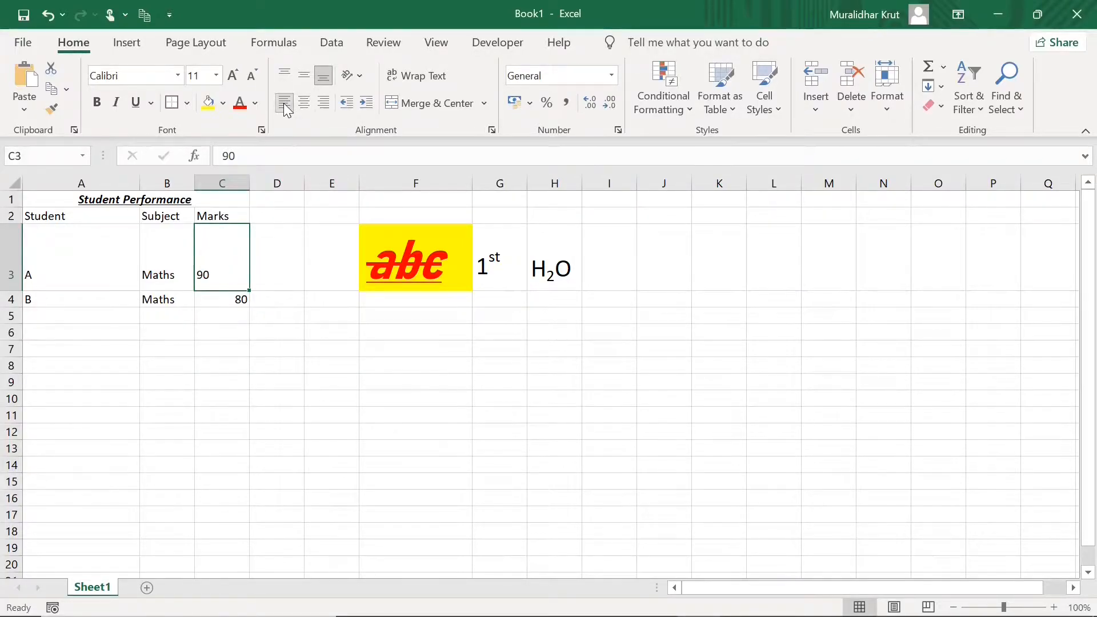
{"action": "left_click", "coordinate": [320, 103]}
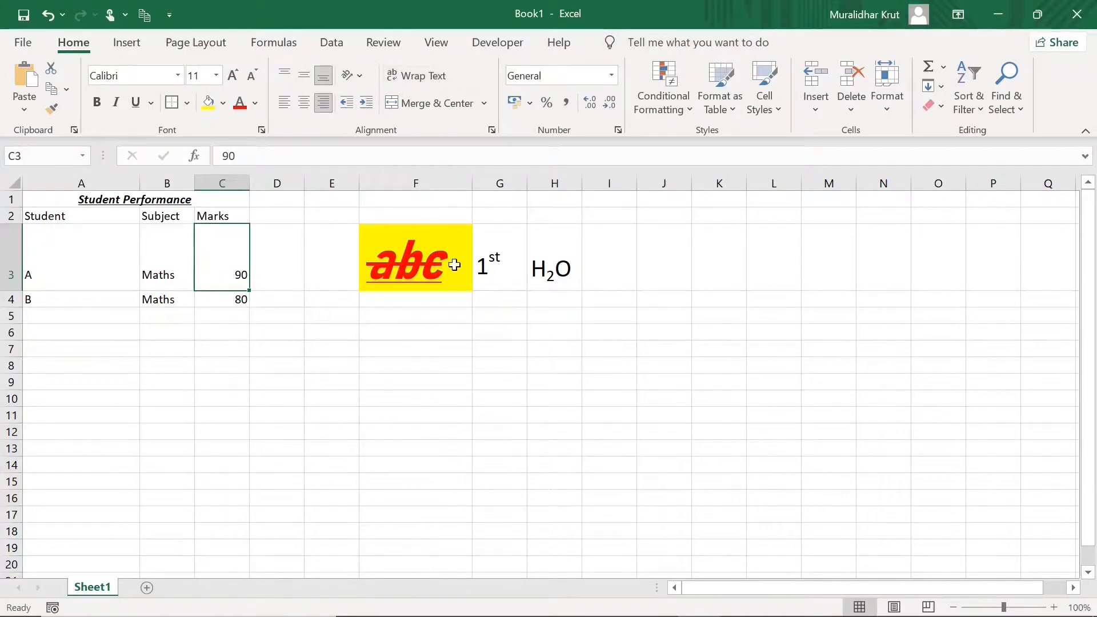
Enter the long sample text sdDadADSdASDSADSDASDASDAdADadADadASDSDS in cell F7
{"action": "right_click", "coordinate": [401, 357]}
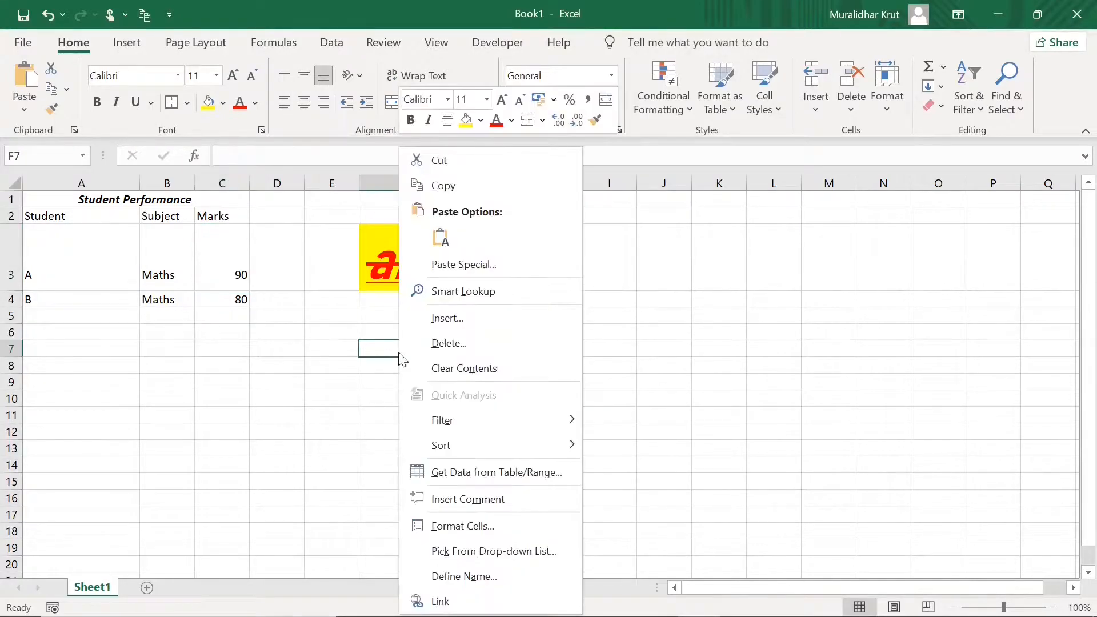
{"action": "left_click", "coordinate": [390, 351]}
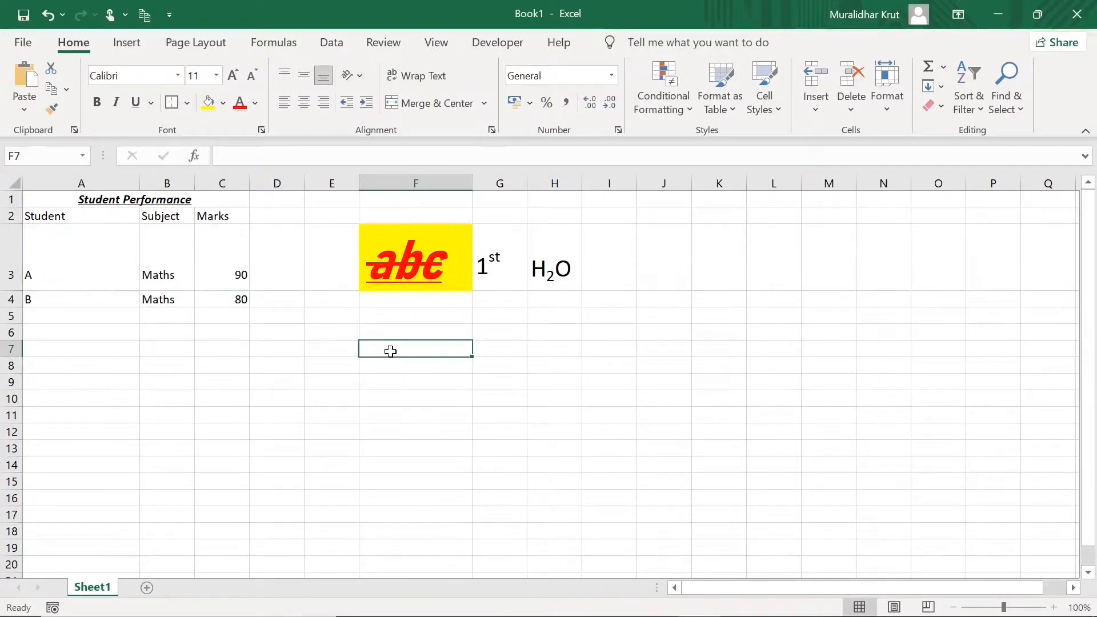
{"action": "type", "text": "sdDadADSdASDSADSDASDASDAdADadADadASDSDS"}
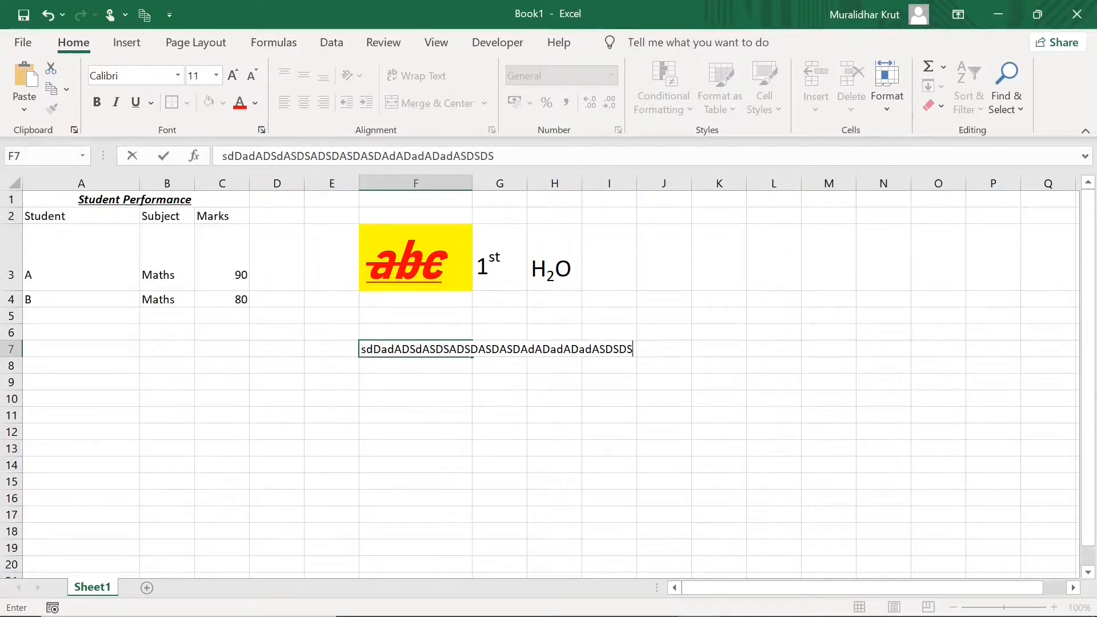
{"action": "left_click", "coordinate": [510, 396]}
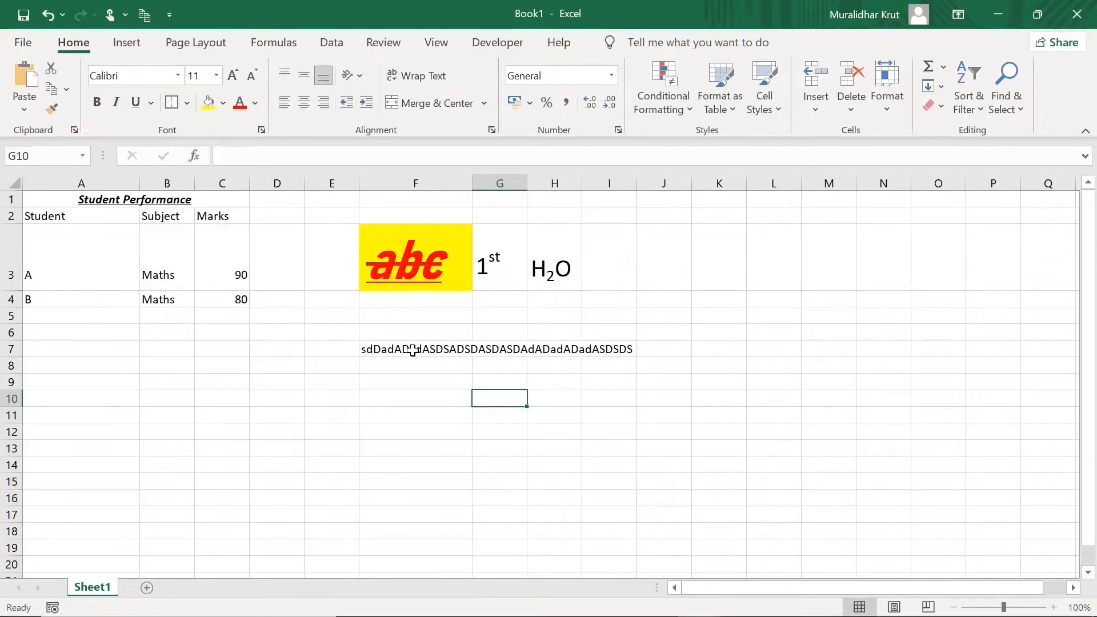
Apply Wrap Text to the long sample text in cell F7
{"action": "left_click", "coordinate": [413, 351]}
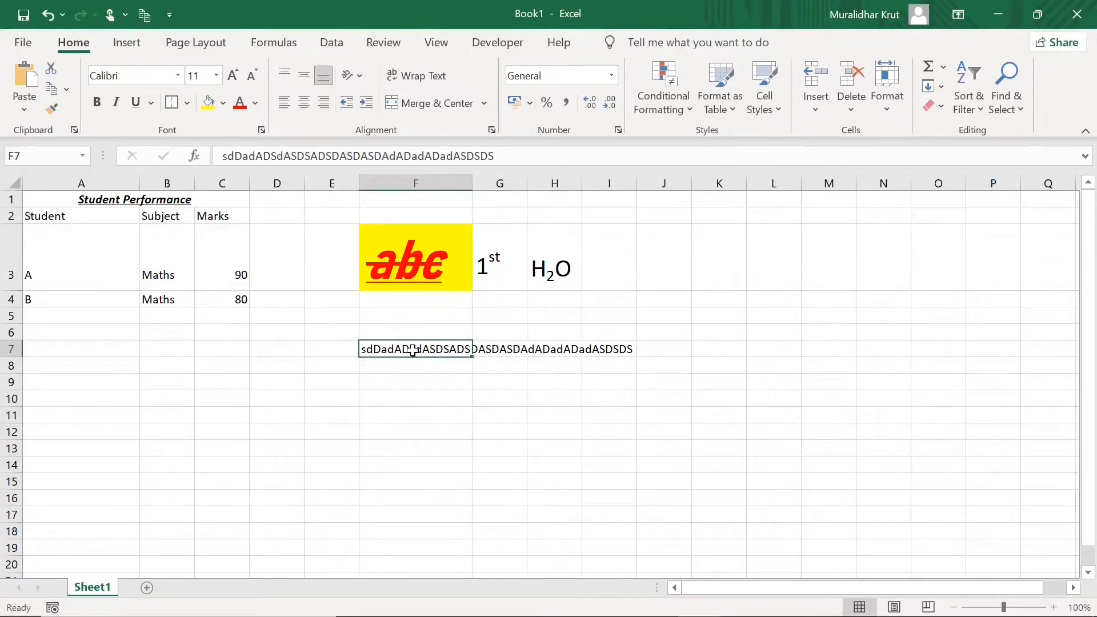
{"action": "left_click", "coordinate": [426, 77]}
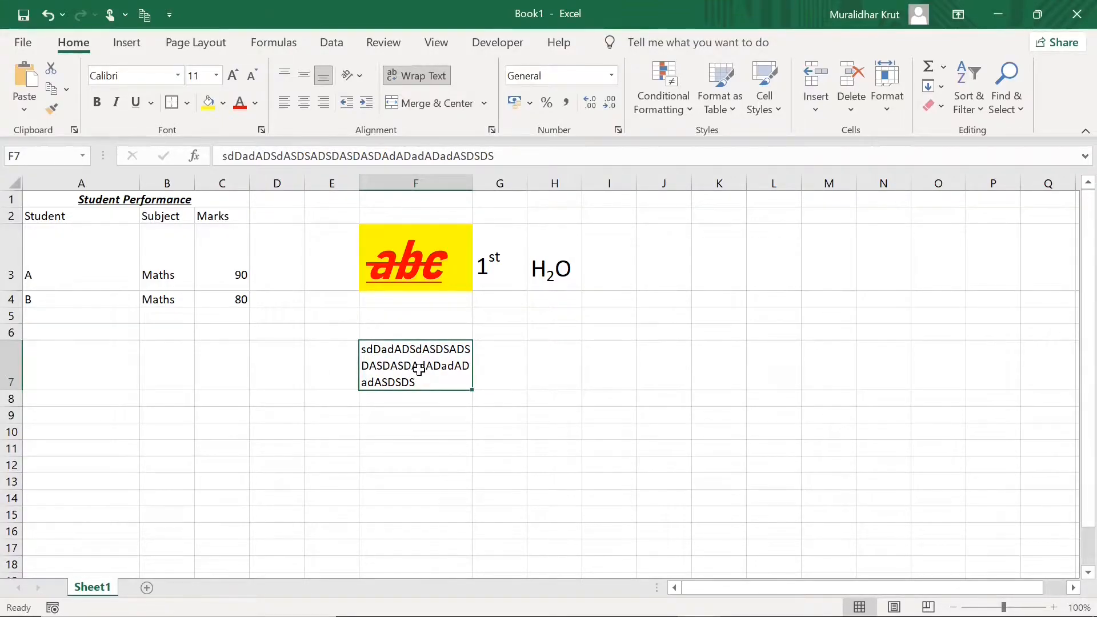
{"action": "key", "text": "ctrl+z"}
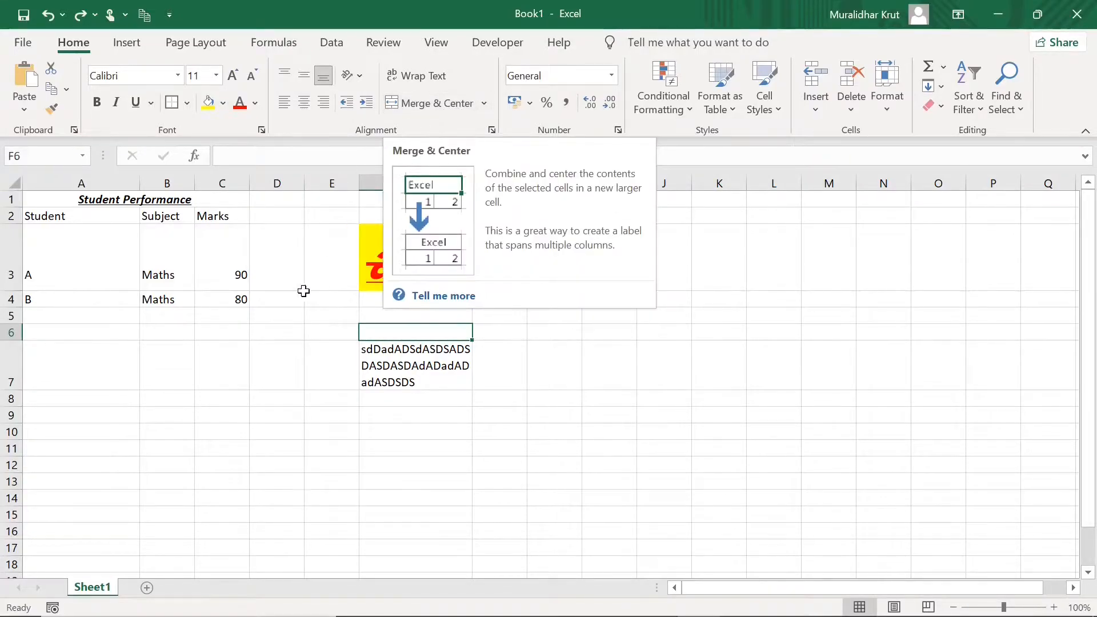
Enter the value 1 in cell I9
{"action": "left_click", "coordinate": [608, 419]}
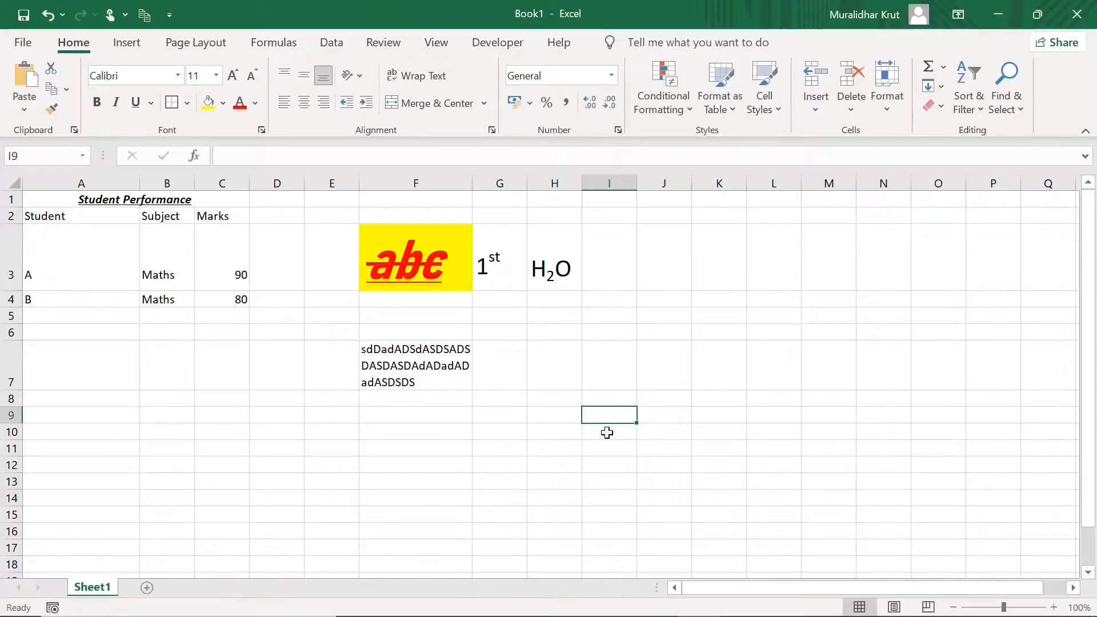
{"action": "type", "text": "1"}
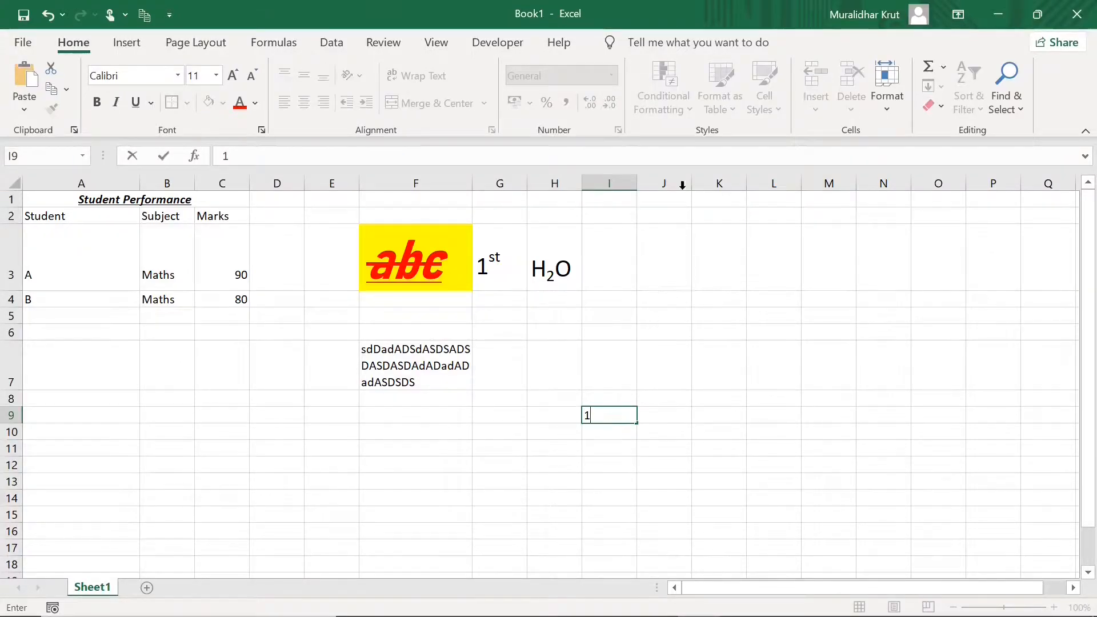
{"action": "key", "text": "Return"}
Format cell I9 as Number with 2 decimal places and red negative numbers without a minus sign
{"action": "left_click", "coordinate": [624, 417]}
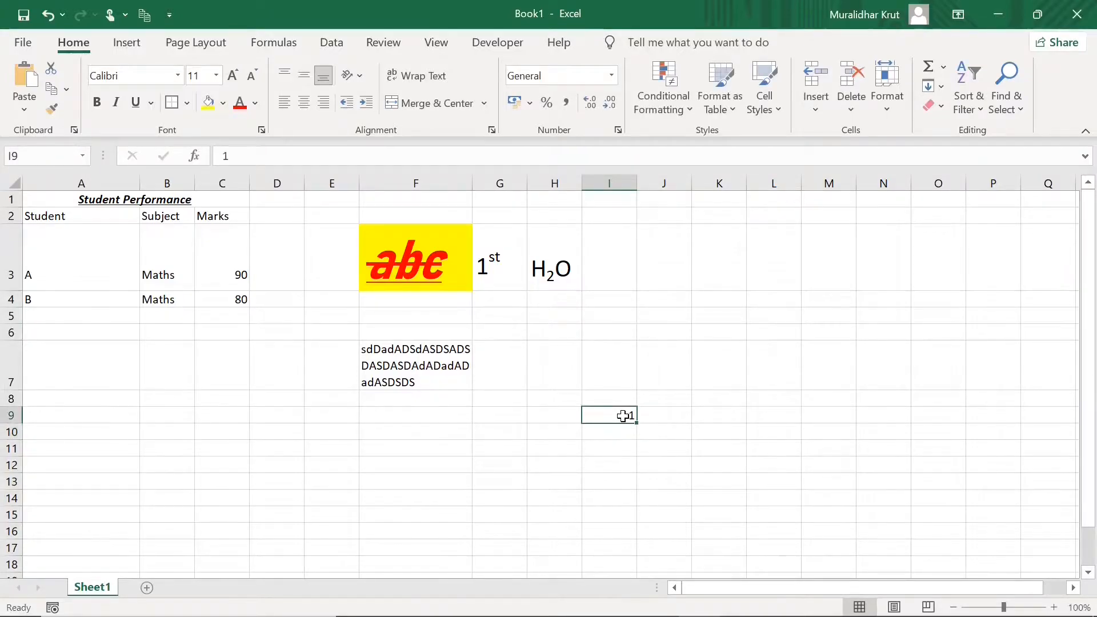
{"action": "left_click", "coordinate": [617, 130]}
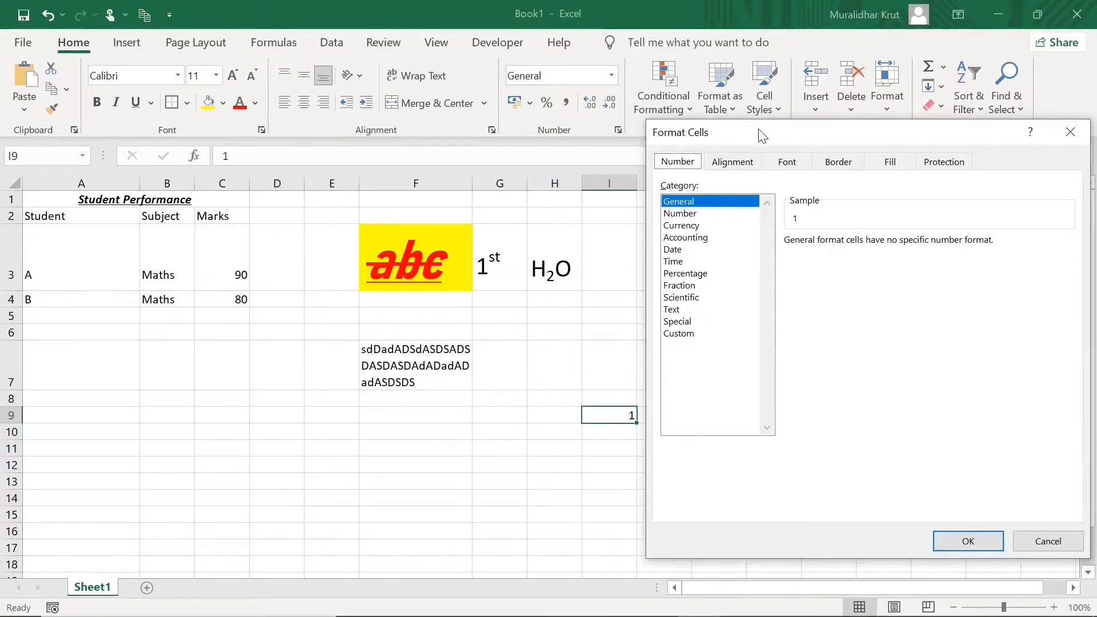
{"action": "left_click_drag", "start_coordinate": [754, 139], "coordinate": [787, 142]}
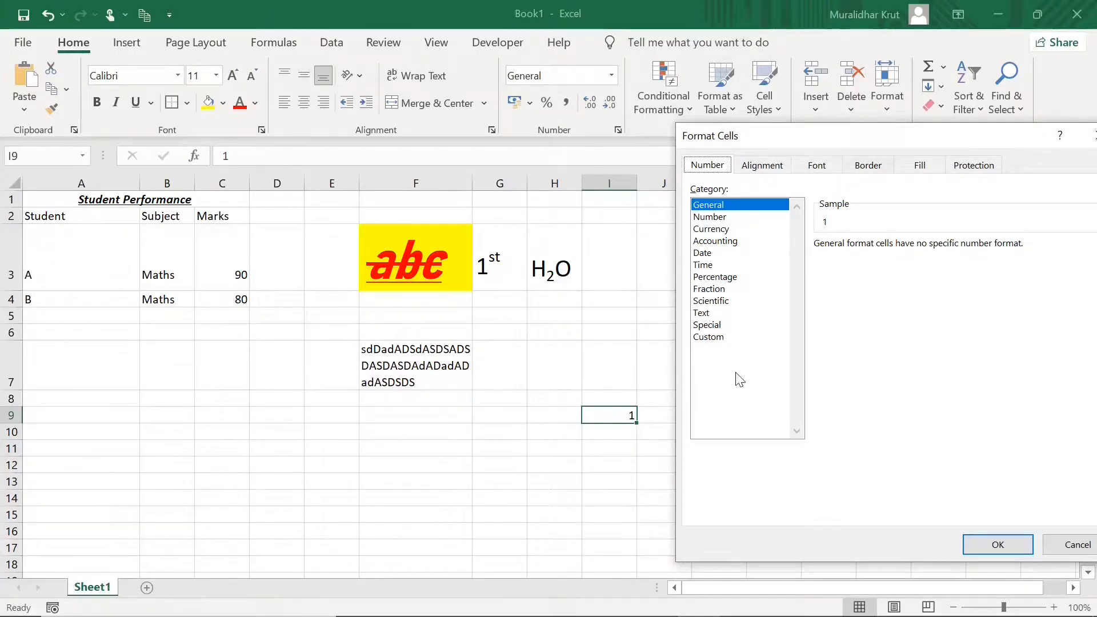
{"action": "left_click", "coordinate": [717, 220]}
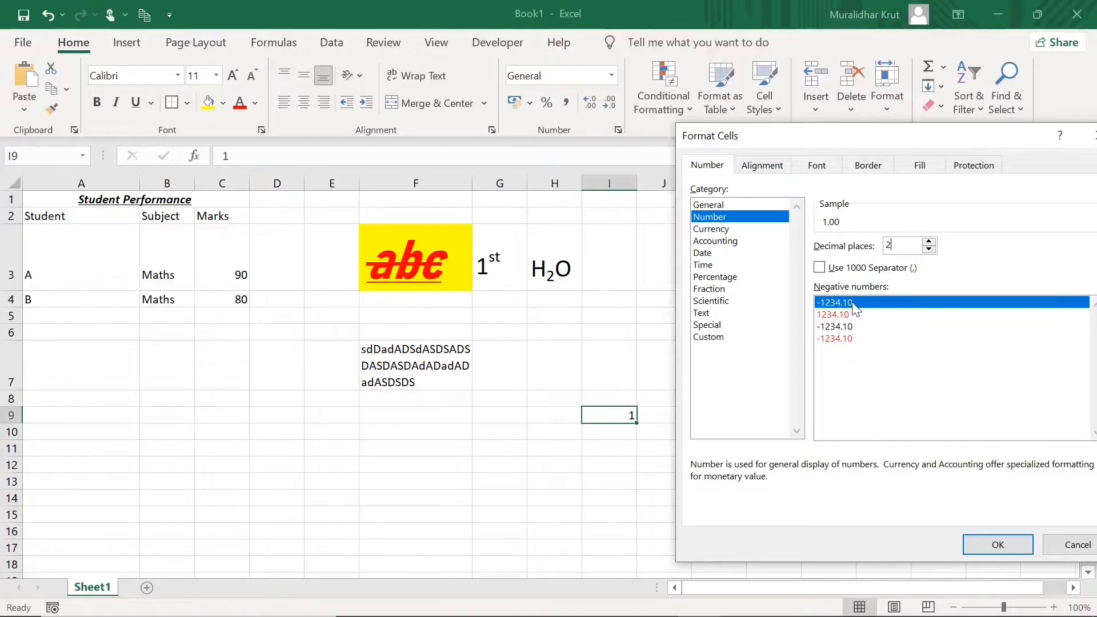
{"action": "left_click", "coordinate": [846, 315]}
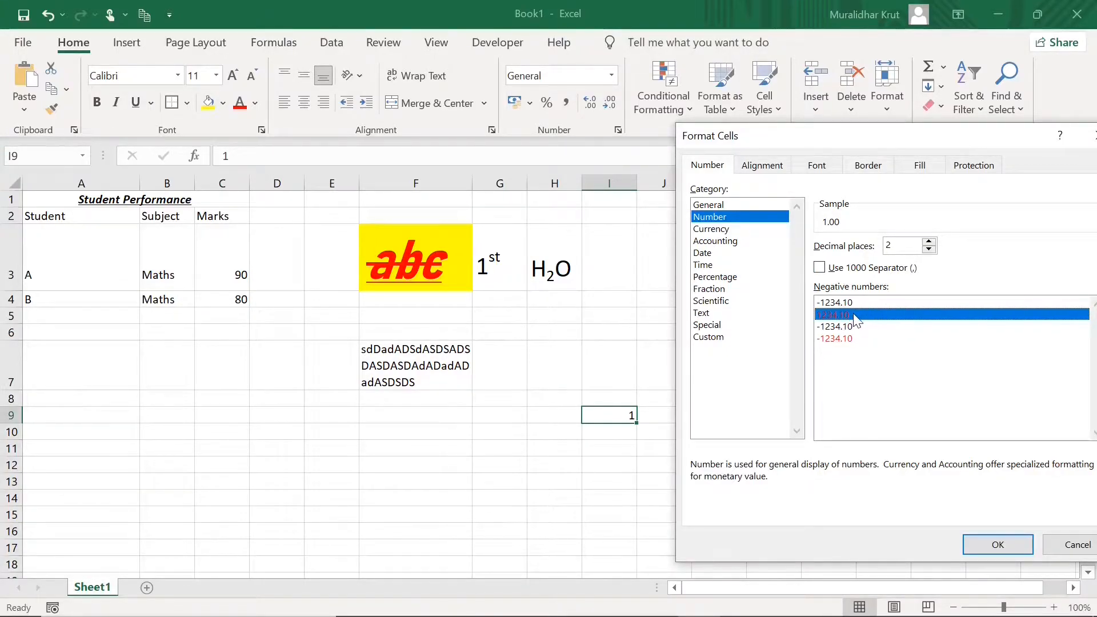
{"action": "left_click", "coordinate": [1005, 546]}
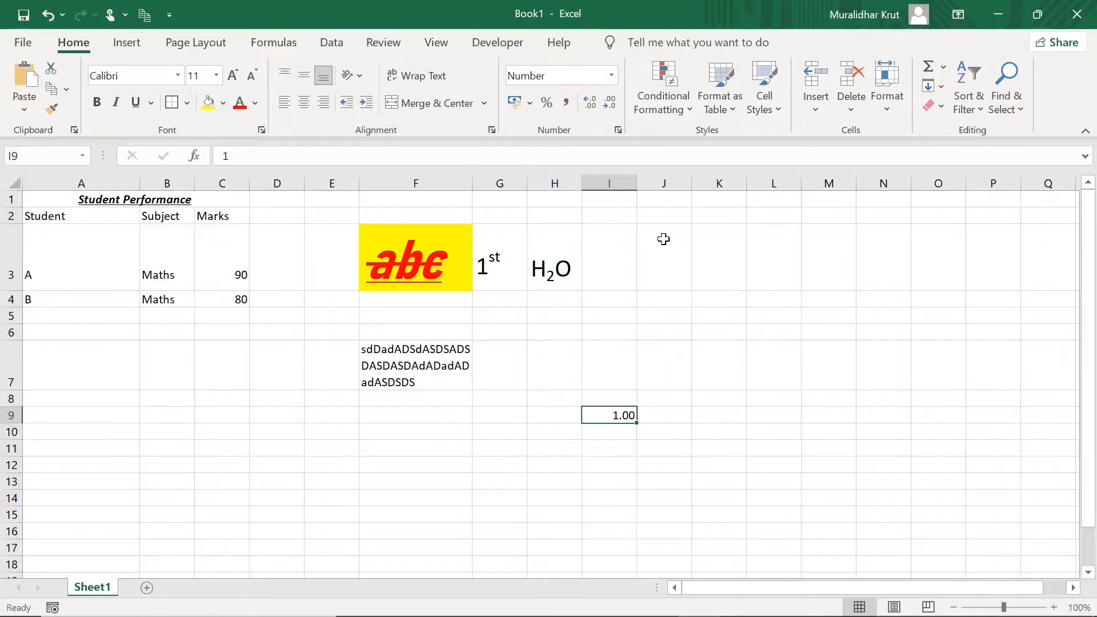
Change the value in cell I9 to 91111
{"action": "left_click", "coordinate": [619, 130]}
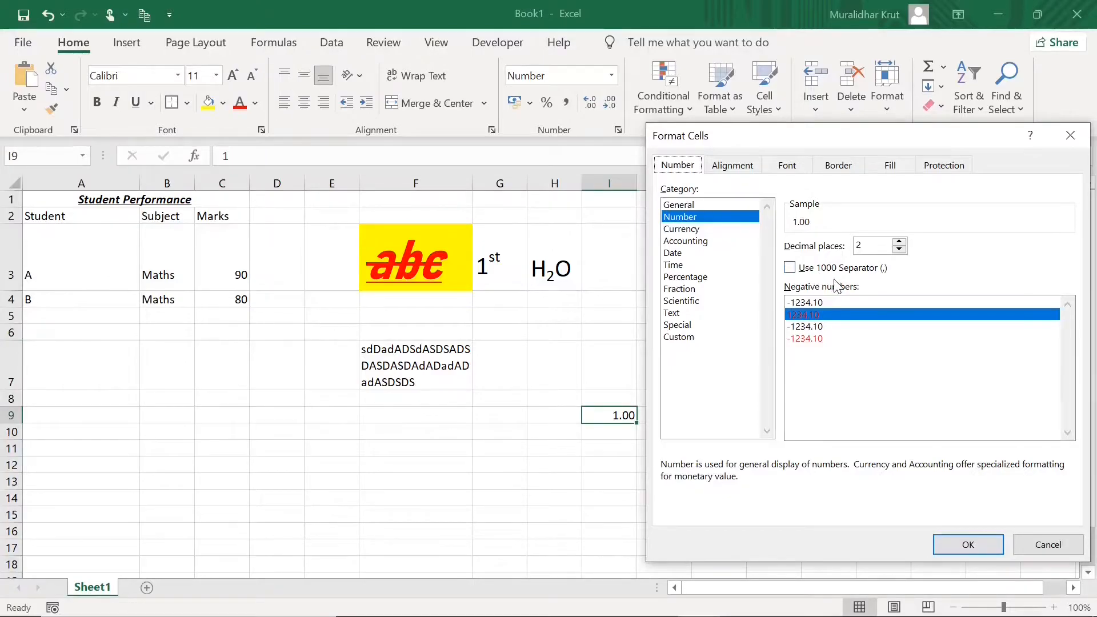
{"action": "left_click", "coordinate": [1041, 545]}
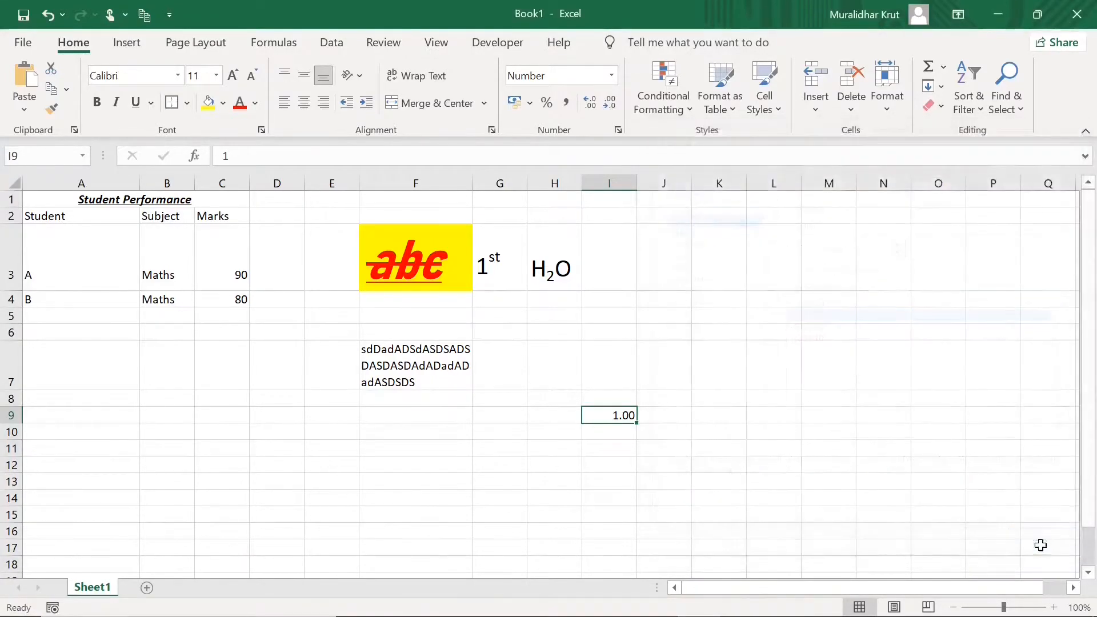
{"action": "double_click", "coordinate": [615, 419]}
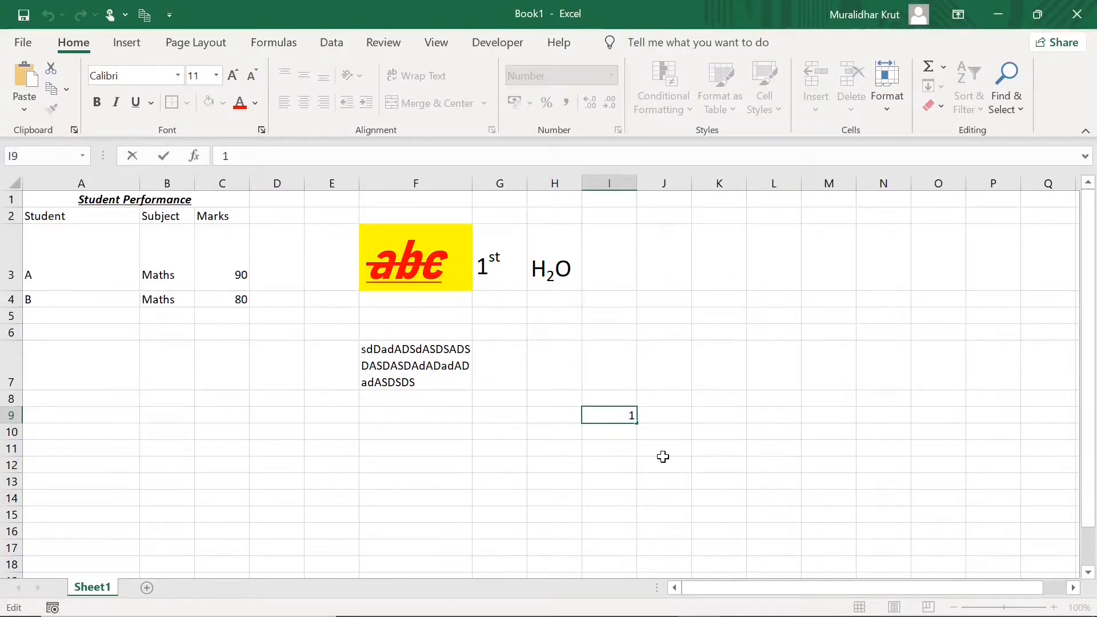
{"action": "type", "text": "9111"}
{"action": "left_click", "coordinate": [664, 449]}
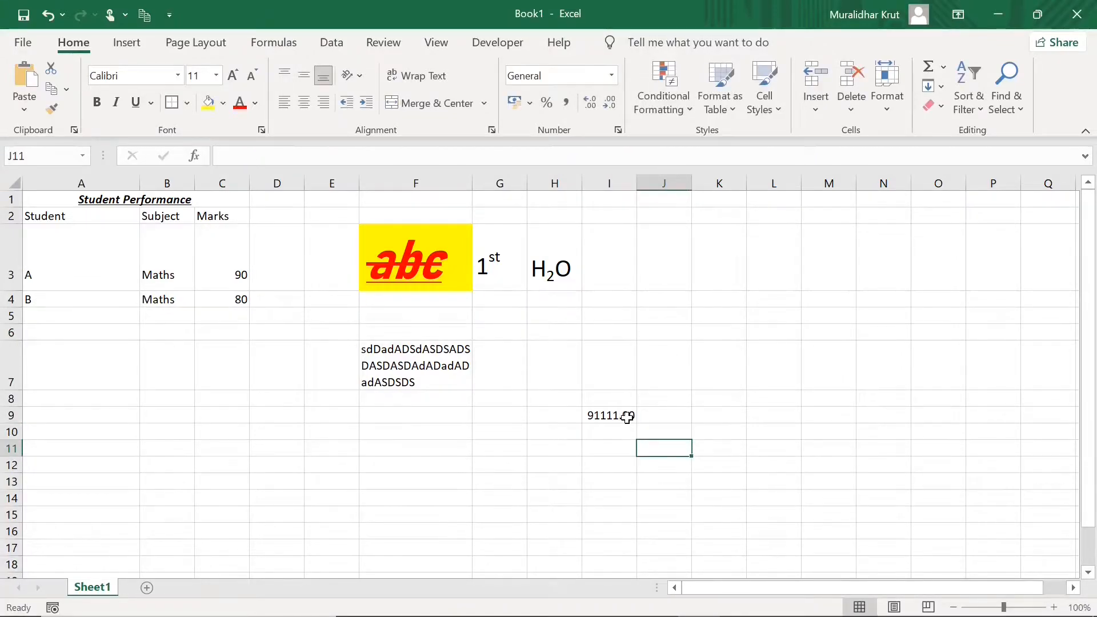
Add the 1000 separator to the Number format of cell I9
{"action": "left_click", "coordinate": [627, 418]}
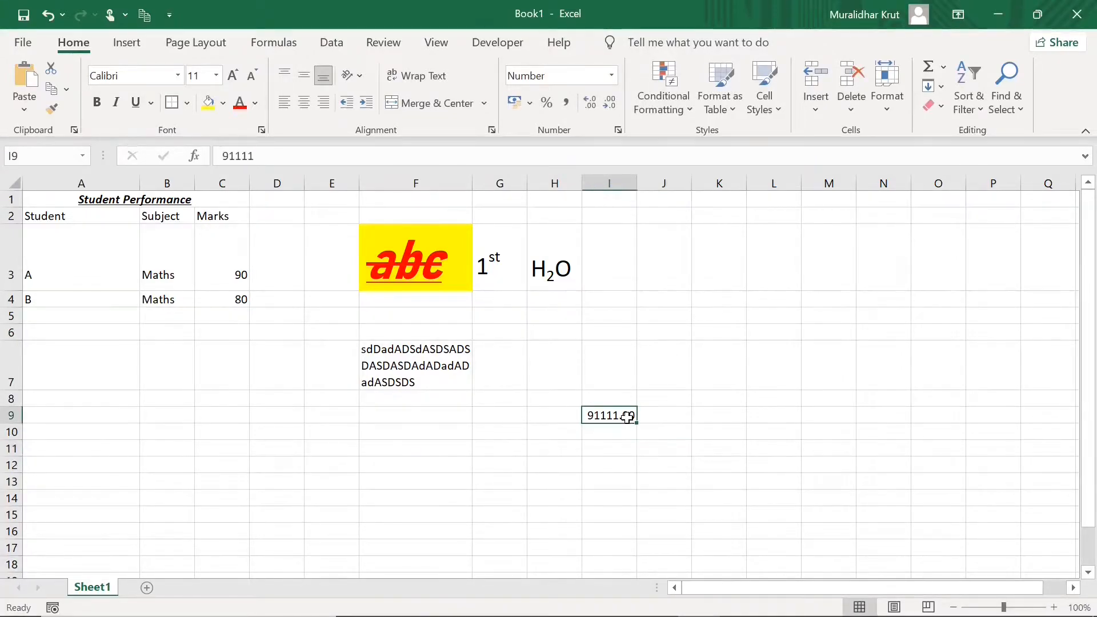
{"action": "left_click", "coordinate": [618, 131]}
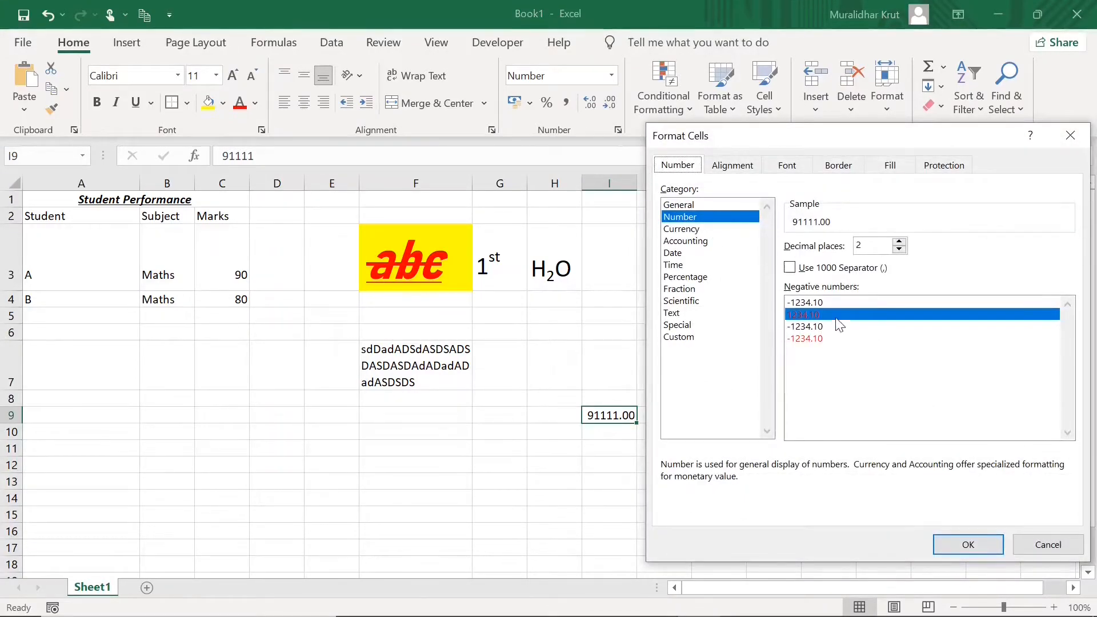
{"action": "left_click", "coordinate": [790, 268]}
{"action": "left_click", "coordinate": [971, 544]}
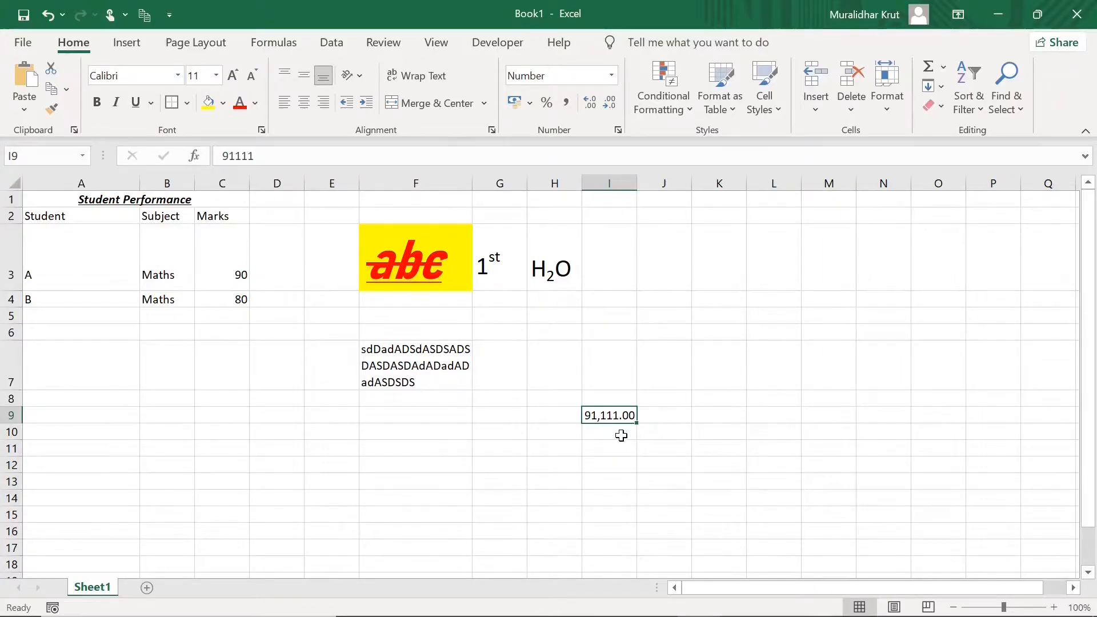
Set cell I9 to 1 and format it as Currency with 2 decimal places and the $ English (United States) symbol
{"action": "type", "text": "1"}
{"action": "key", "text": "ctrl+Return"}
{"action": "left_click", "coordinate": [619, 132]}
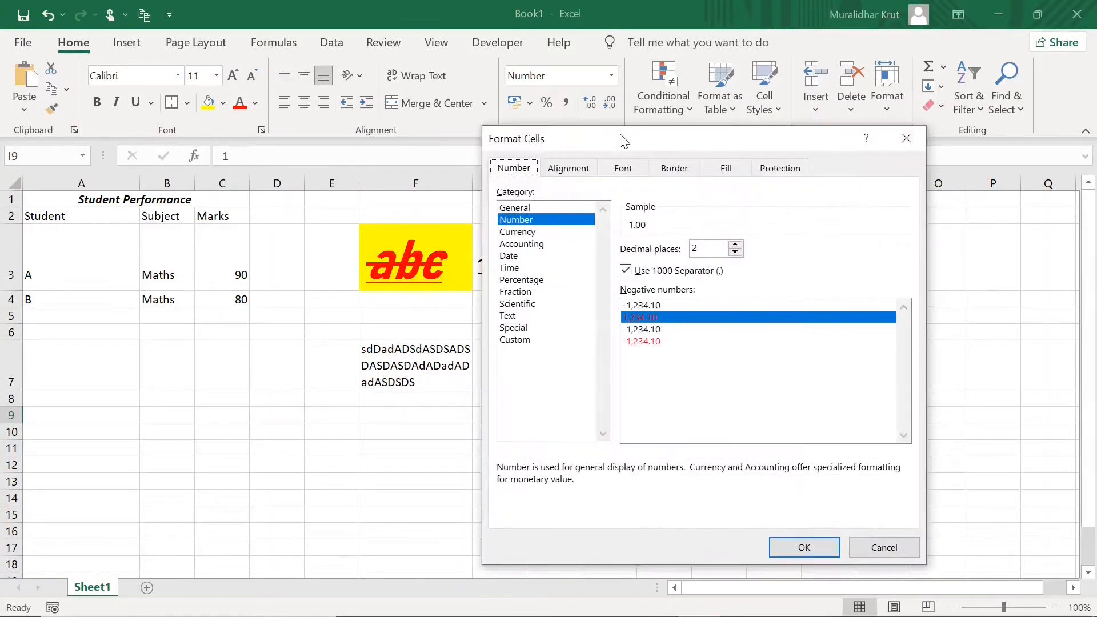
{"action": "left_click", "coordinate": [528, 233]}
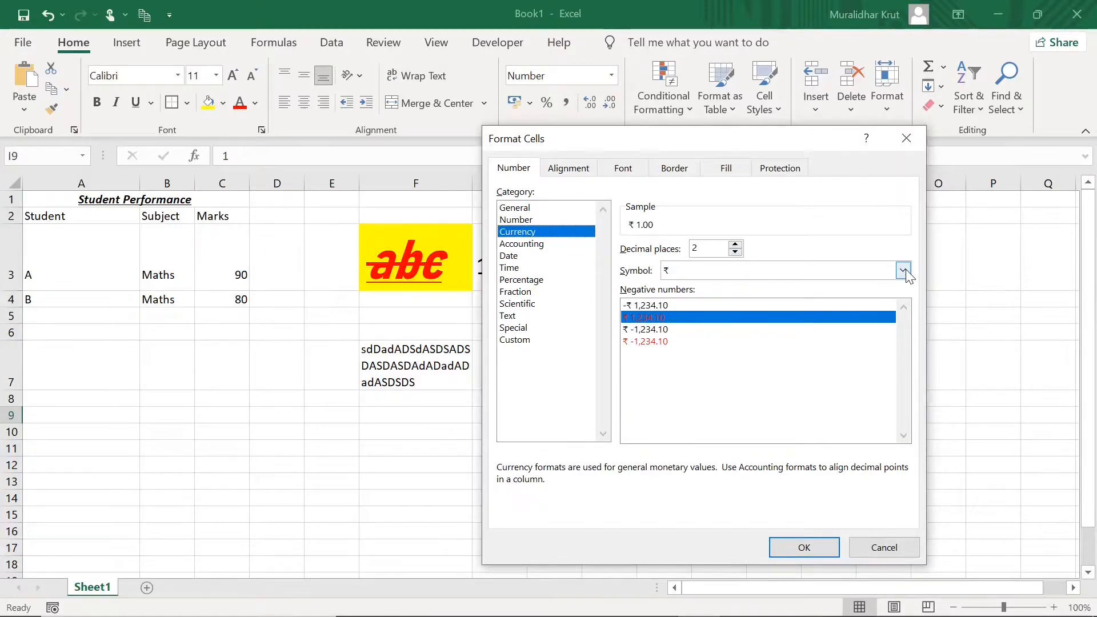
{"action": "double_click", "coordinate": [695, 248]}
{"action": "left_click", "coordinate": [903, 271]}
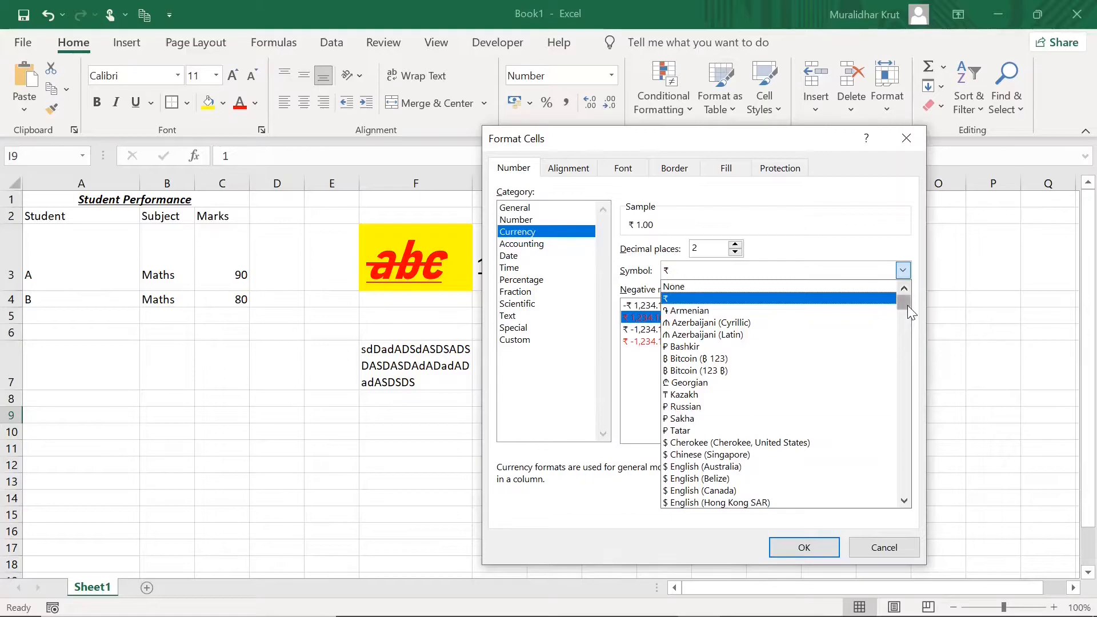
{"action": "left_click", "coordinate": [905, 502]}
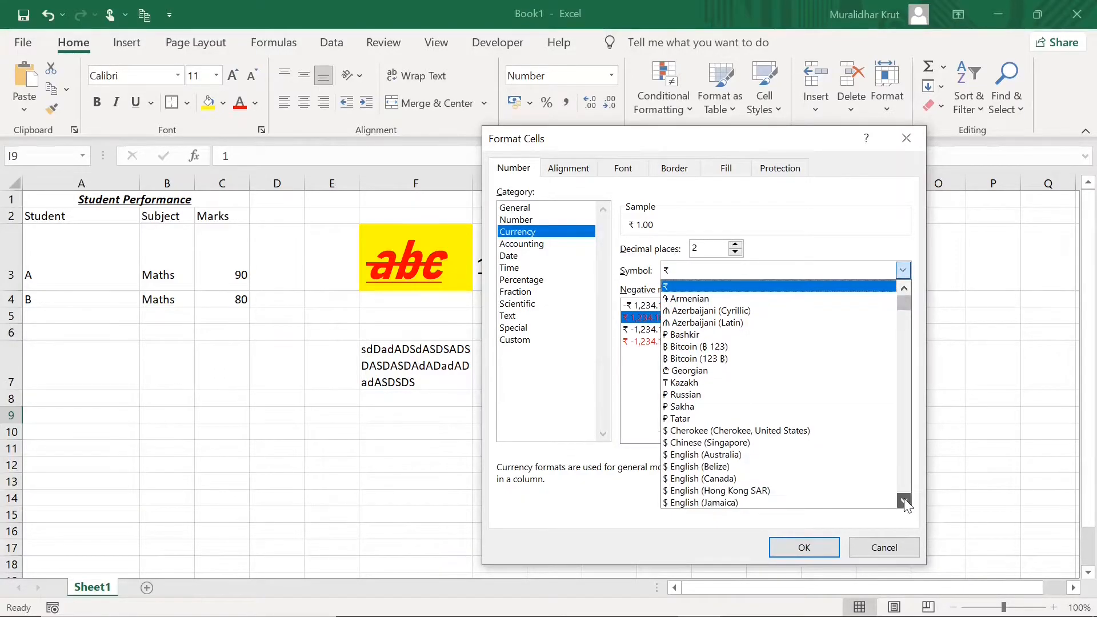
{"action": "left_click", "coordinate": [905, 503]}
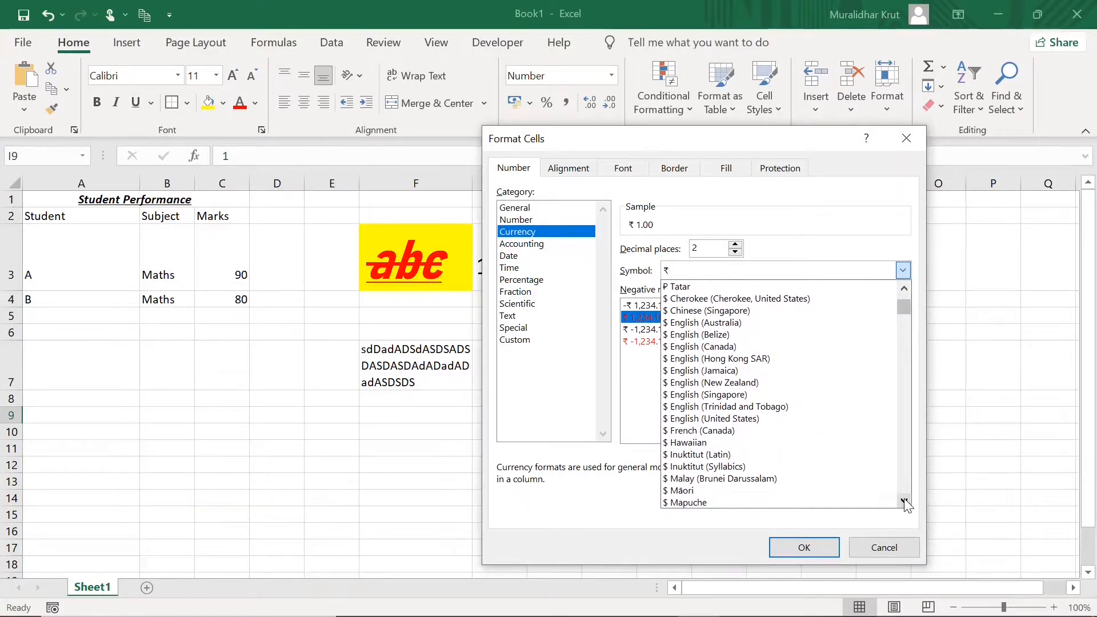
{"action": "left_click", "coordinate": [710, 419]}
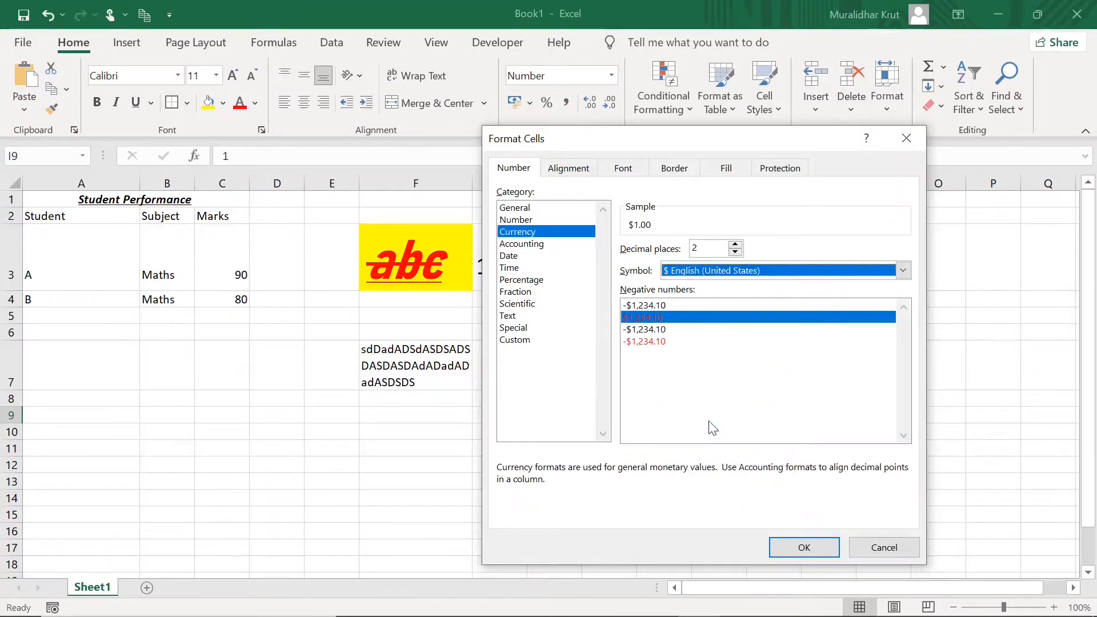
{"action": "left_click", "coordinate": [804, 547]}
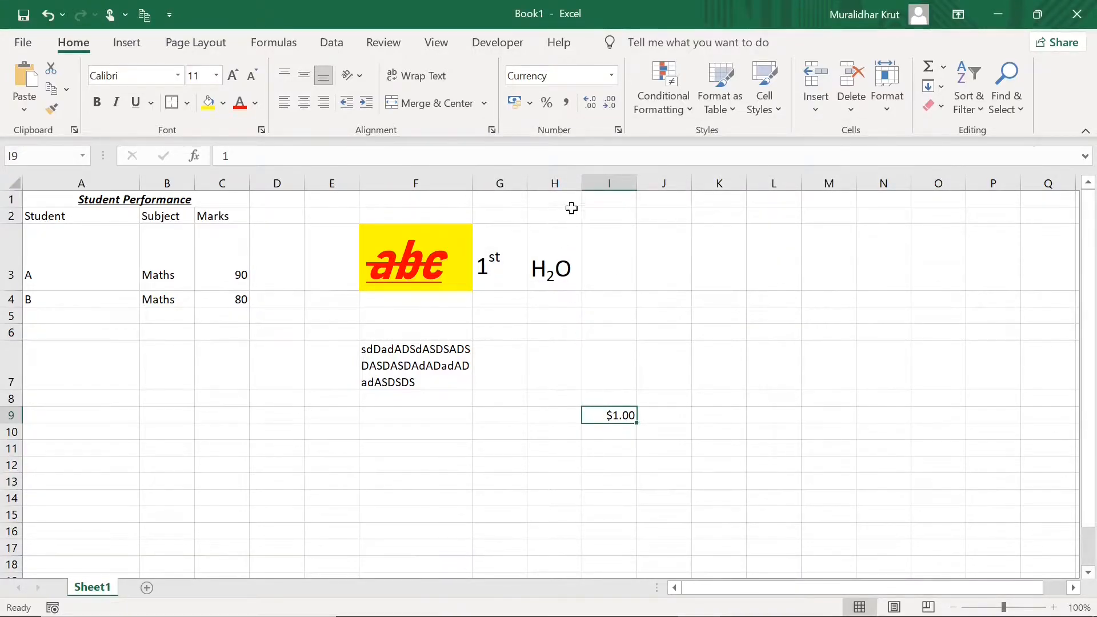
Format cell I9 as Accounting with 2 decimal places and the $ English (United States) symbol
{"action": "left_click", "coordinate": [618, 131]}
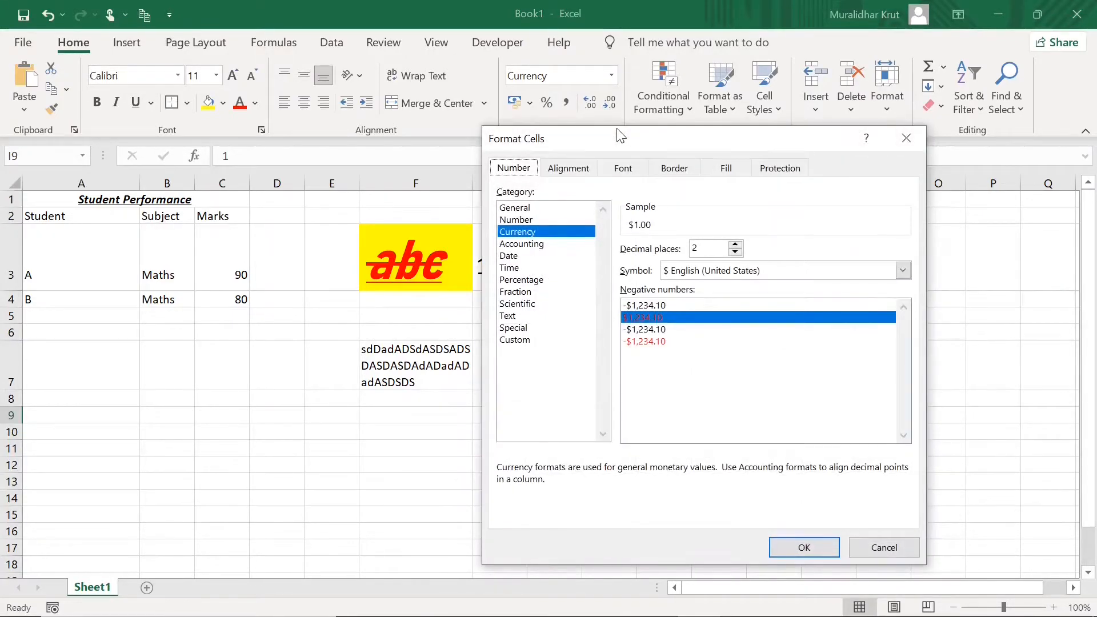
{"action": "left_click", "coordinate": [530, 244]}
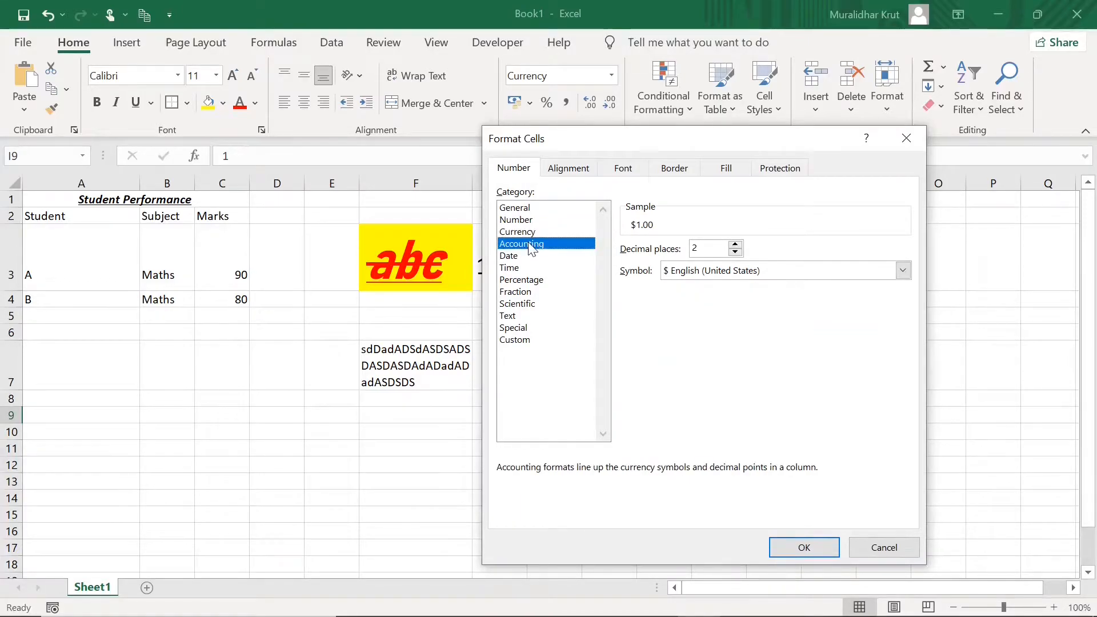
{"action": "left_click", "coordinate": [804, 548]}
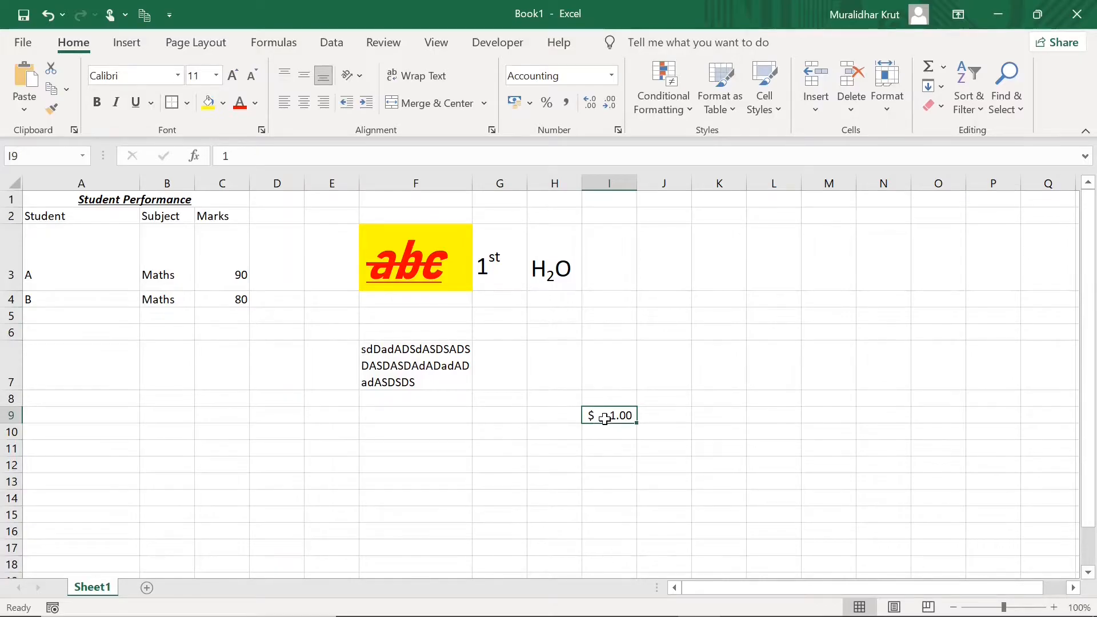
{"action": "left_click", "coordinate": [619, 130]}
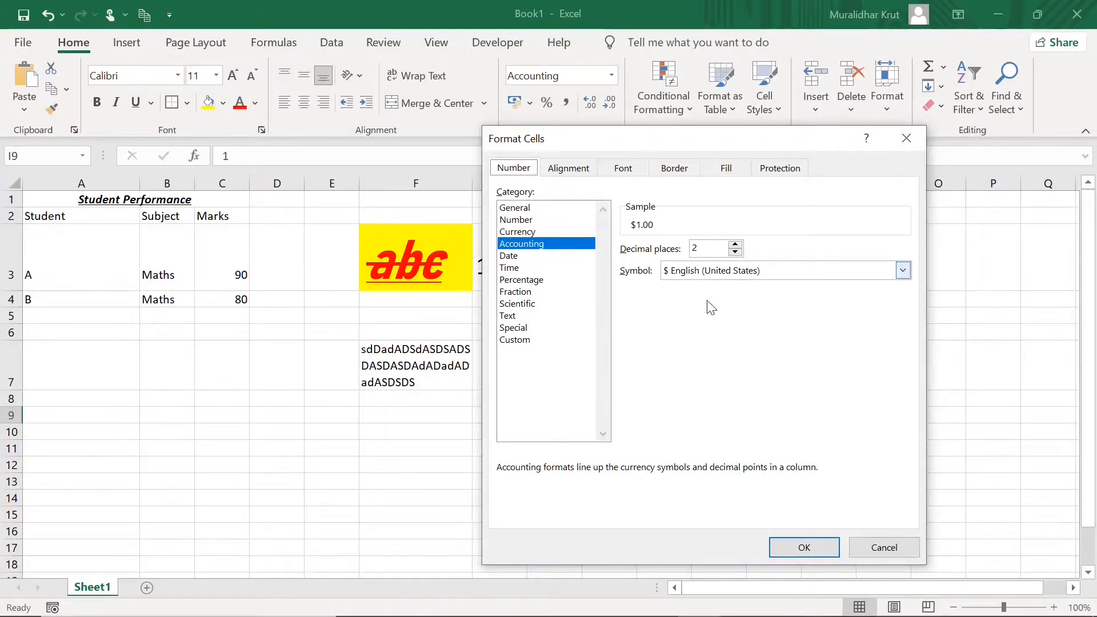
{"action": "left_click", "coordinate": [879, 547]}
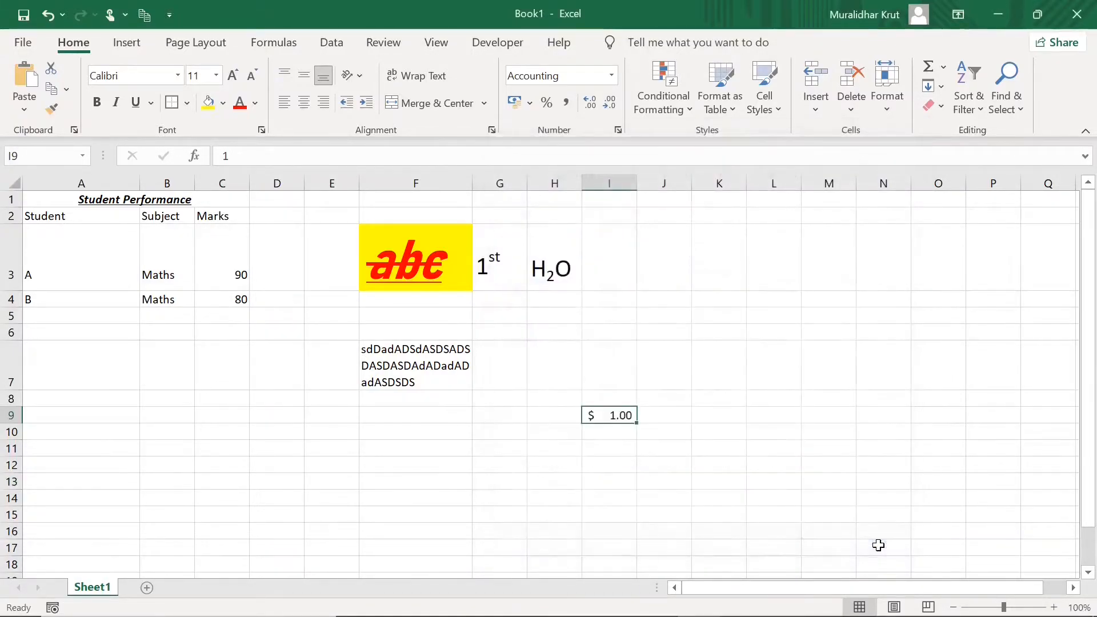
Enter the date 01-01-2021 in cell I11
{"action": "left_click", "coordinate": [629, 448]}
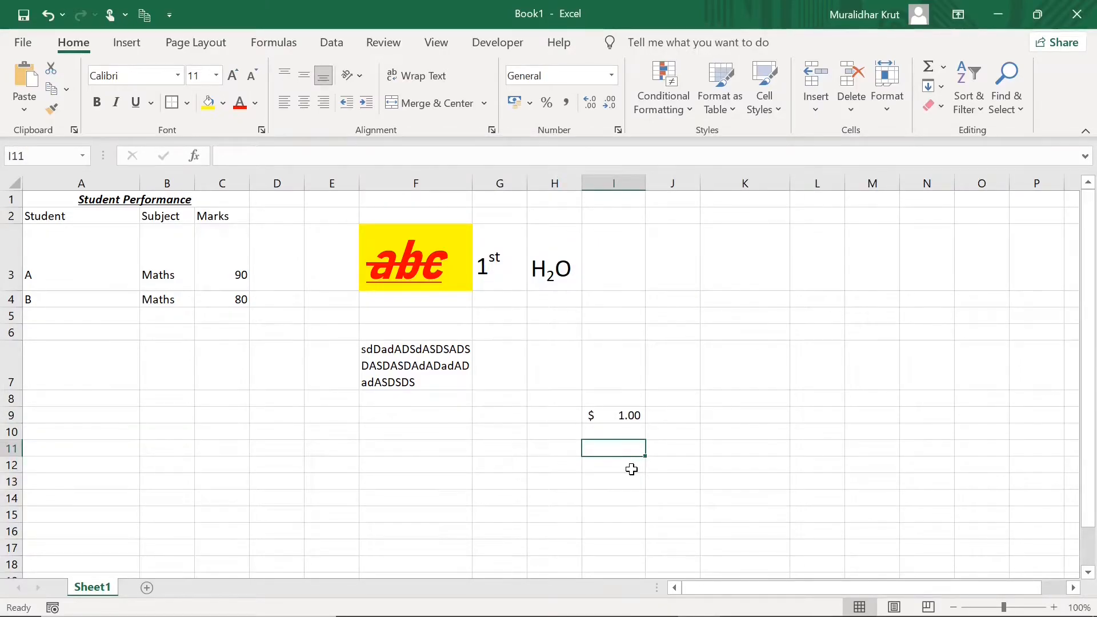
{"action": "type", "text": "01-01-2021"}
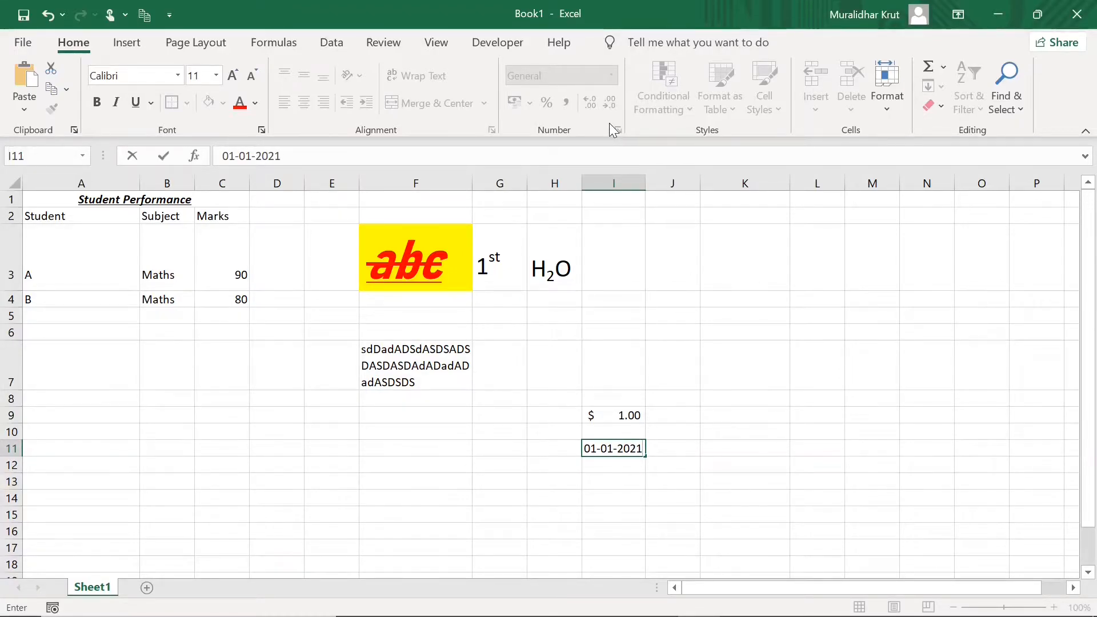
{"action": "left_click", "coordinate": [614, 464]}
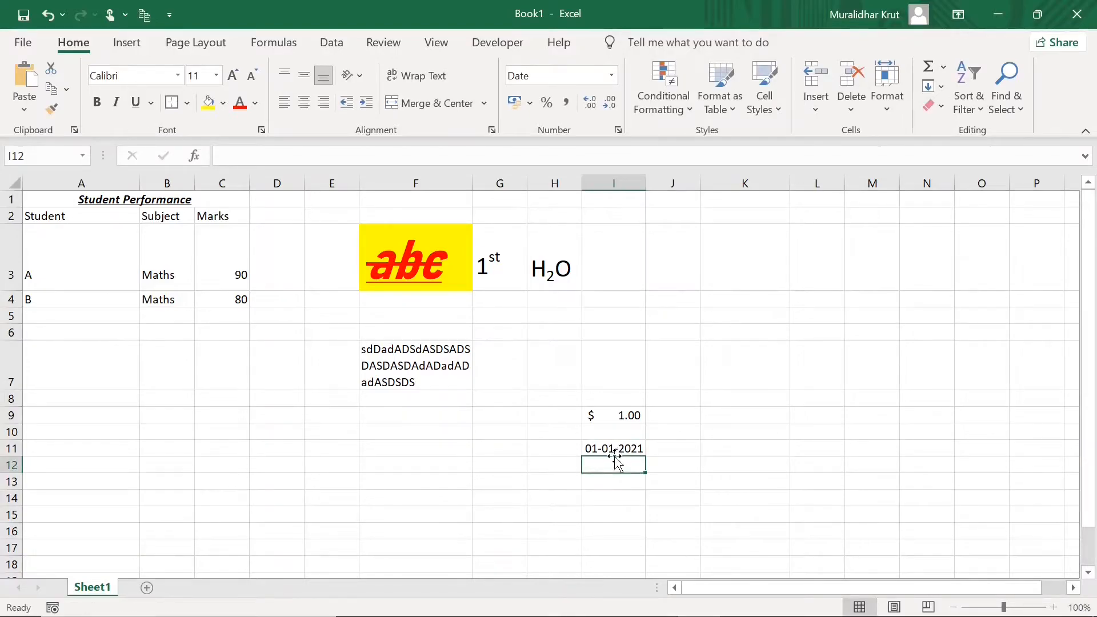
Format the date in cell I11 with the *14 March 2012 date type
{"action": "left_click", "coordinate": [615, 451]}
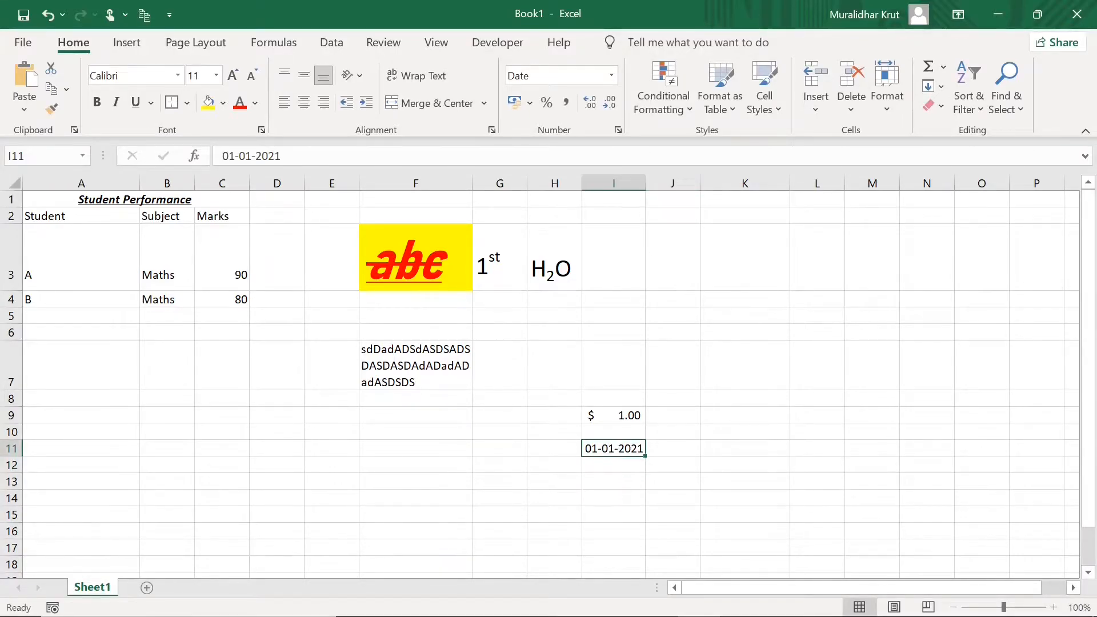
{"action": "left_click", "coordinate": [618, 131]}
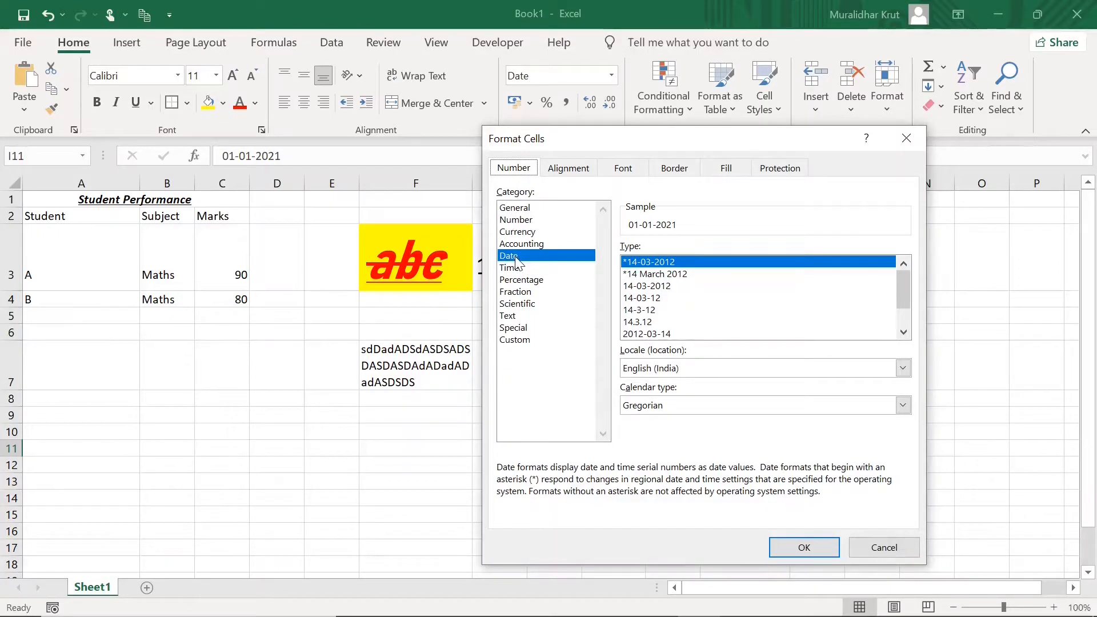
{"action": "left_click", "coordinate": [681, 276]}
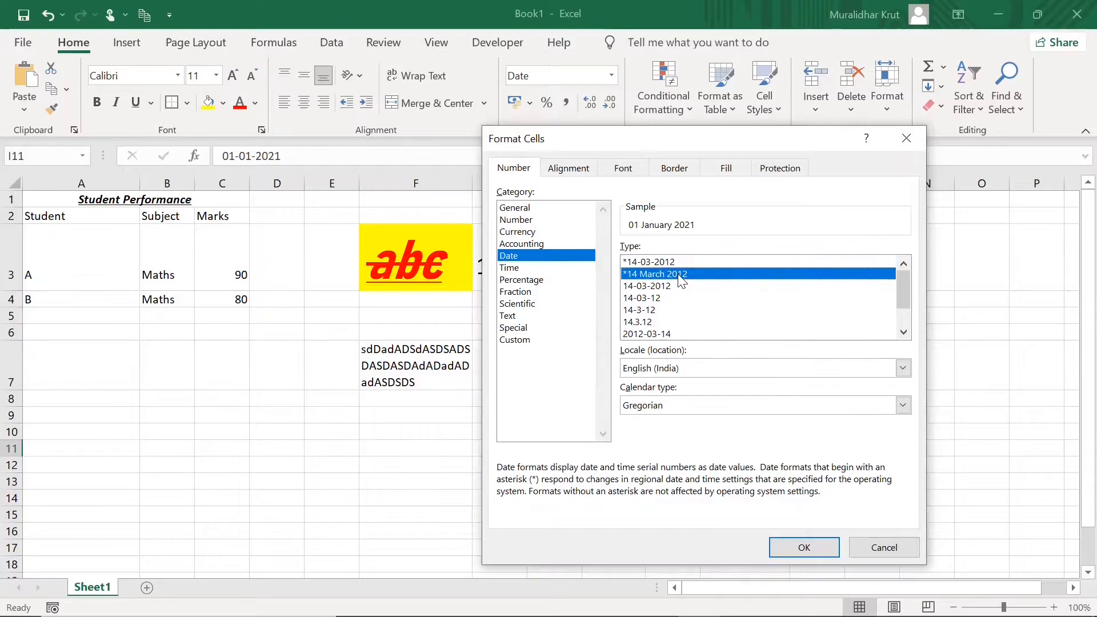
{"action": "left_click", "coordinate": [805, 549]}
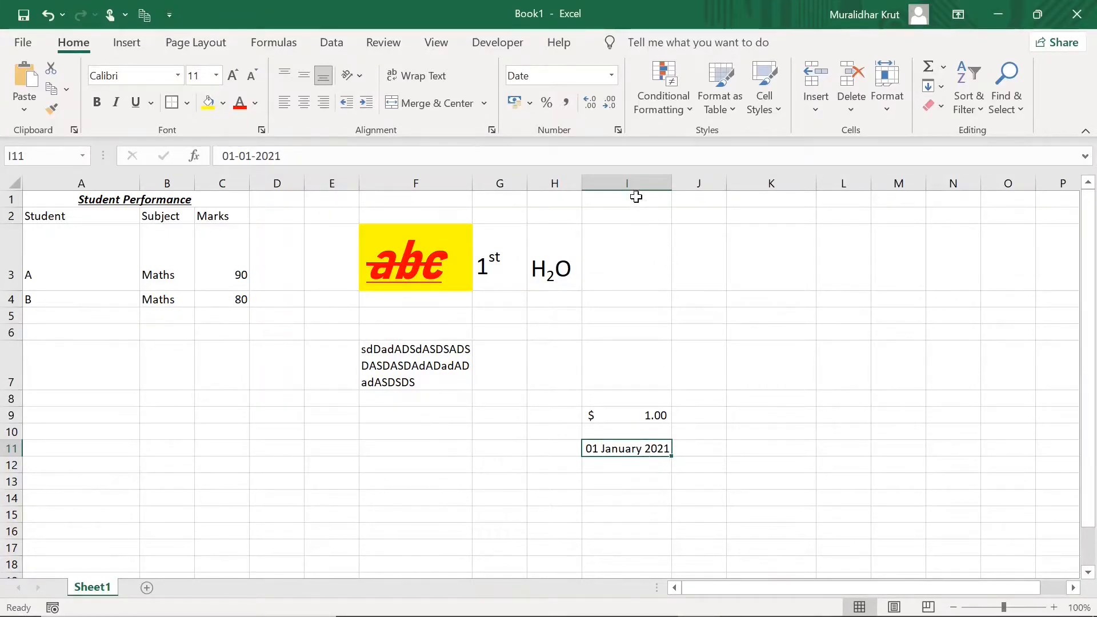
Change the date format of cell I11 to the 2012-03-14 type
{"action": "left_click", "coordinate": [618, 130]}
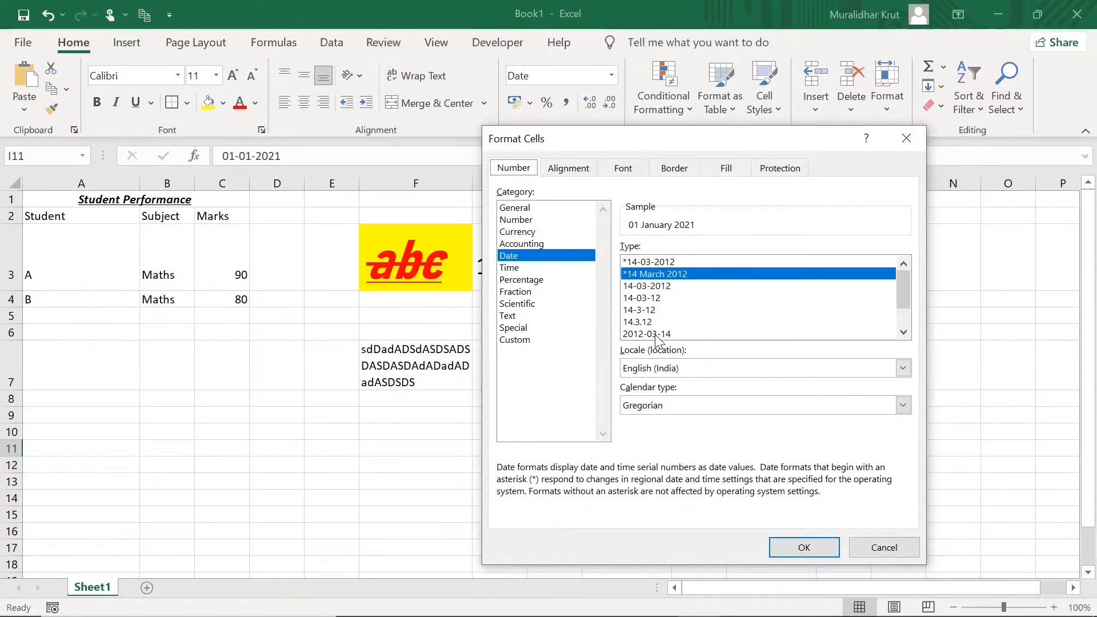
{"action": "left_click", "coordinate": [656, 334]}
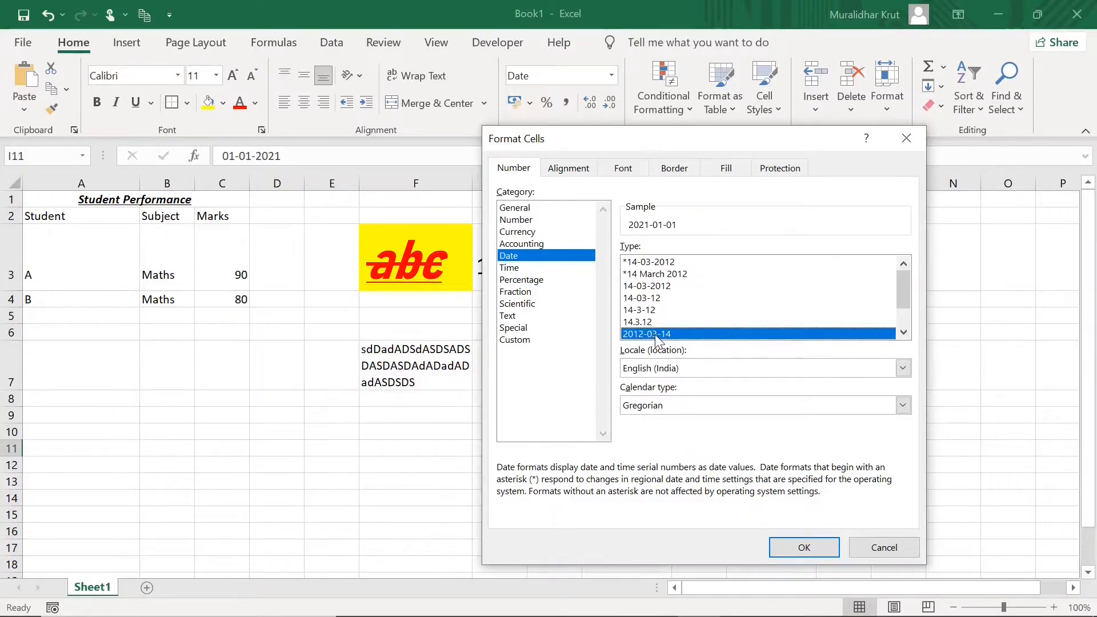
{"action": "left_click", "coordinate": [806, 543]}
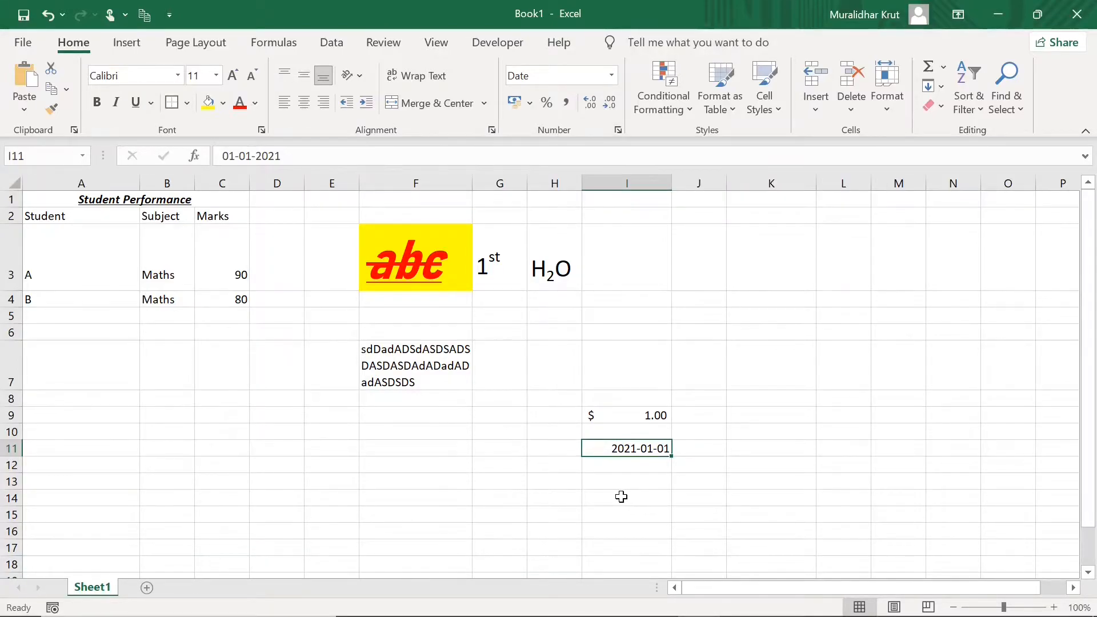
Enter the time 10:01:02 in cell I14
{"action": "left_click", "coordinate": [620, 501]}
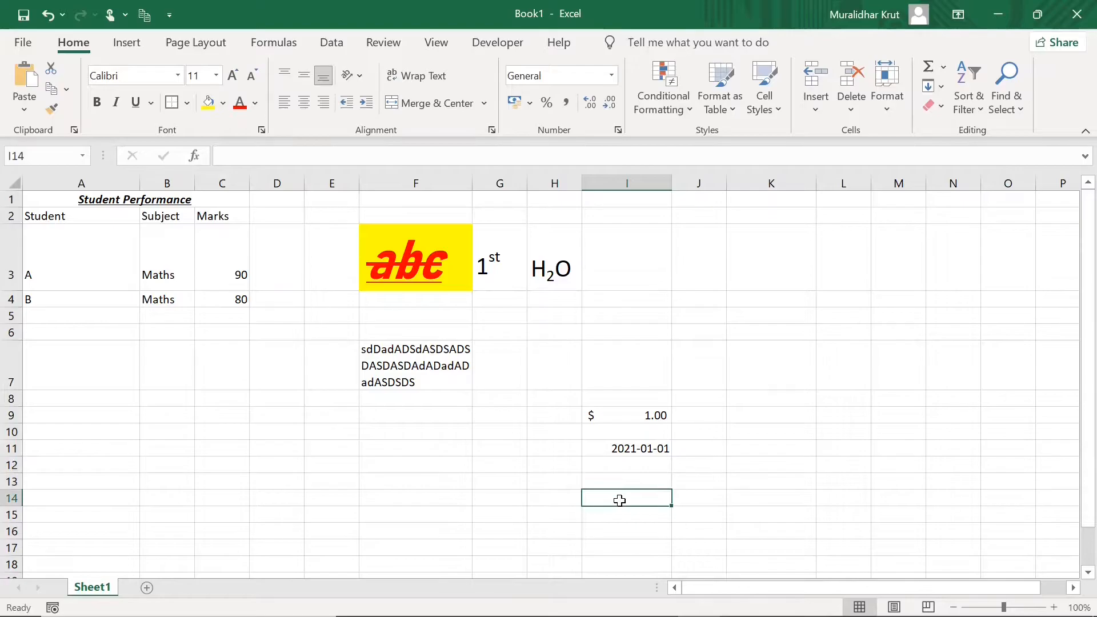
{"action": "type", "text": "10"}
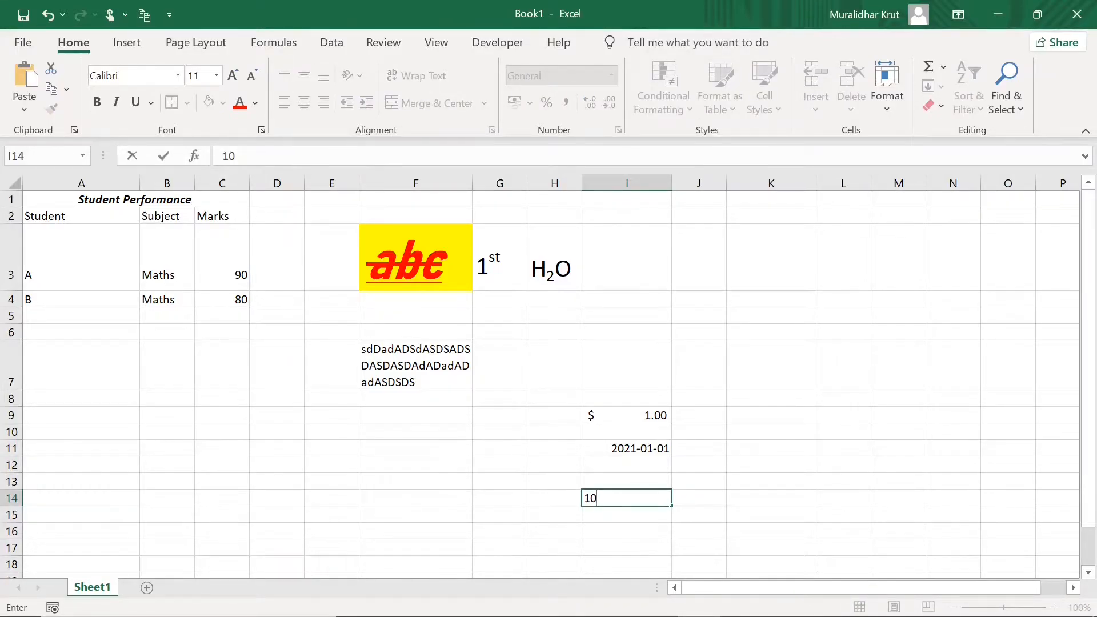
{"action": "type", "text": ":01:"}
{"action": "left_click", "coordinate": [686, 514]}
Format the time in cell I14 with the Time category's 13:30:55 type without the asterisk, English (India) locale
{"action": "left_click", "coordinate": [644, 501]}
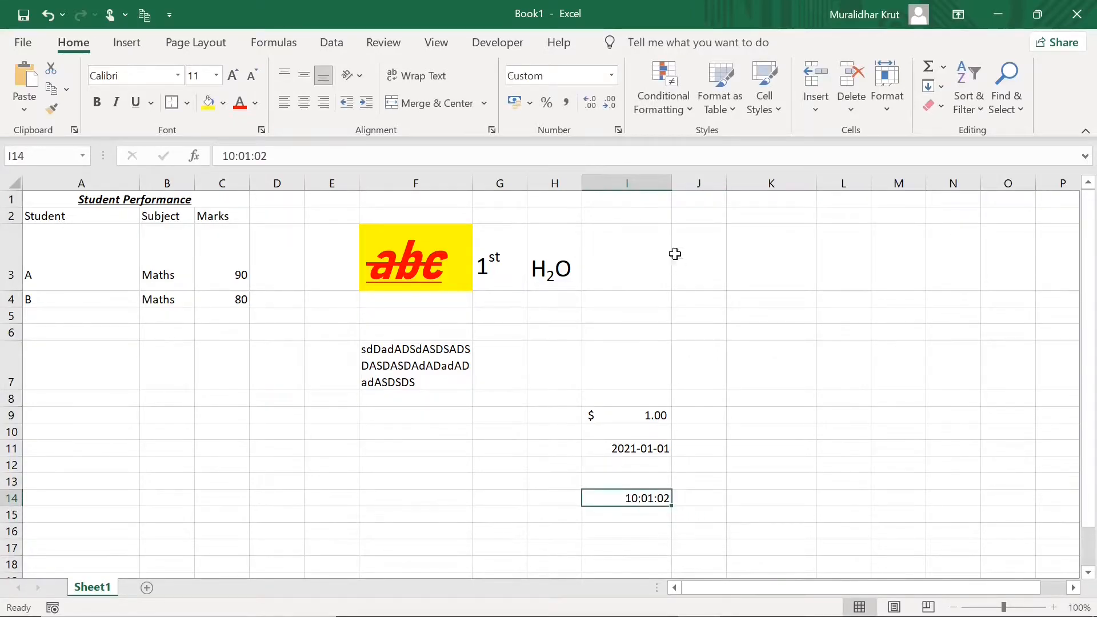
{"action": "left_click", "coordinate": [617, 131]}
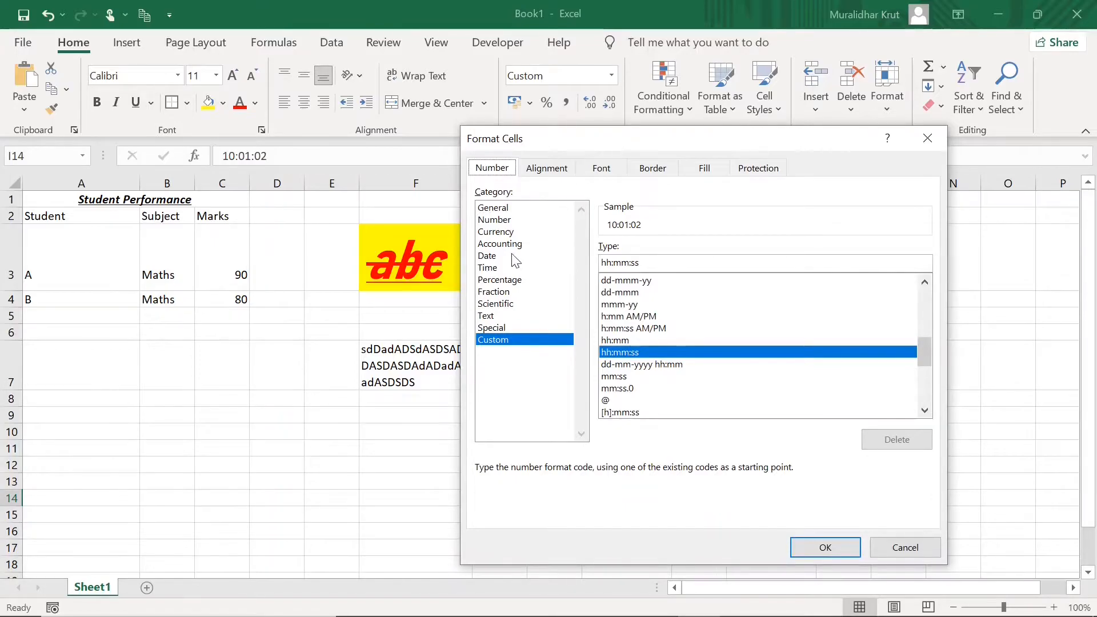
{"action": "left_click", "coordinate": [489, 268]}
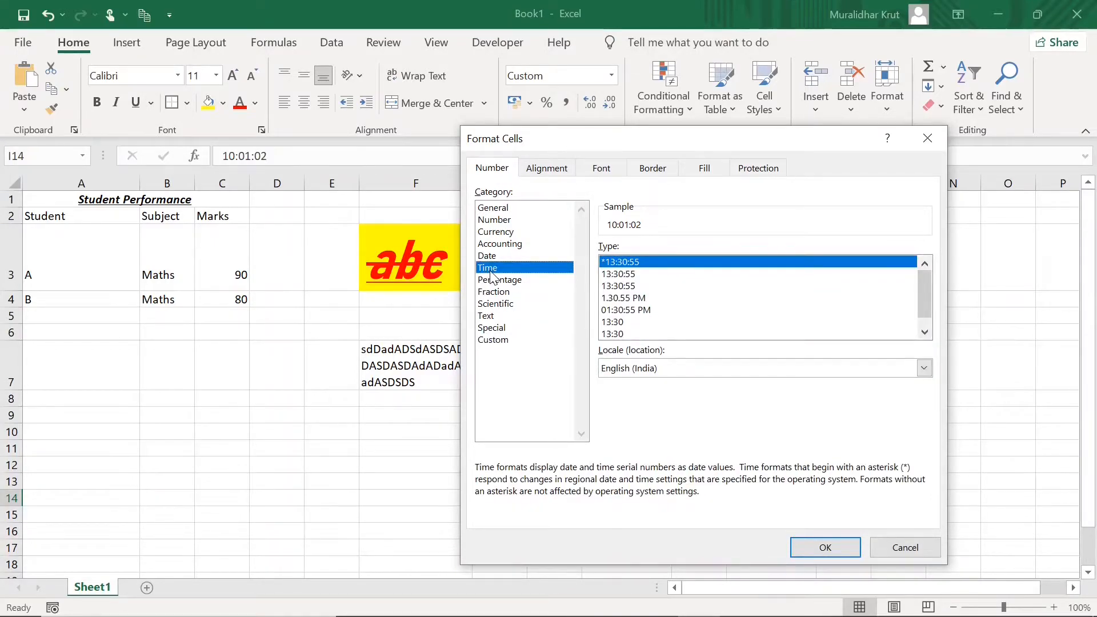
{"action": "left_click", "coordinate": [628, 275]}
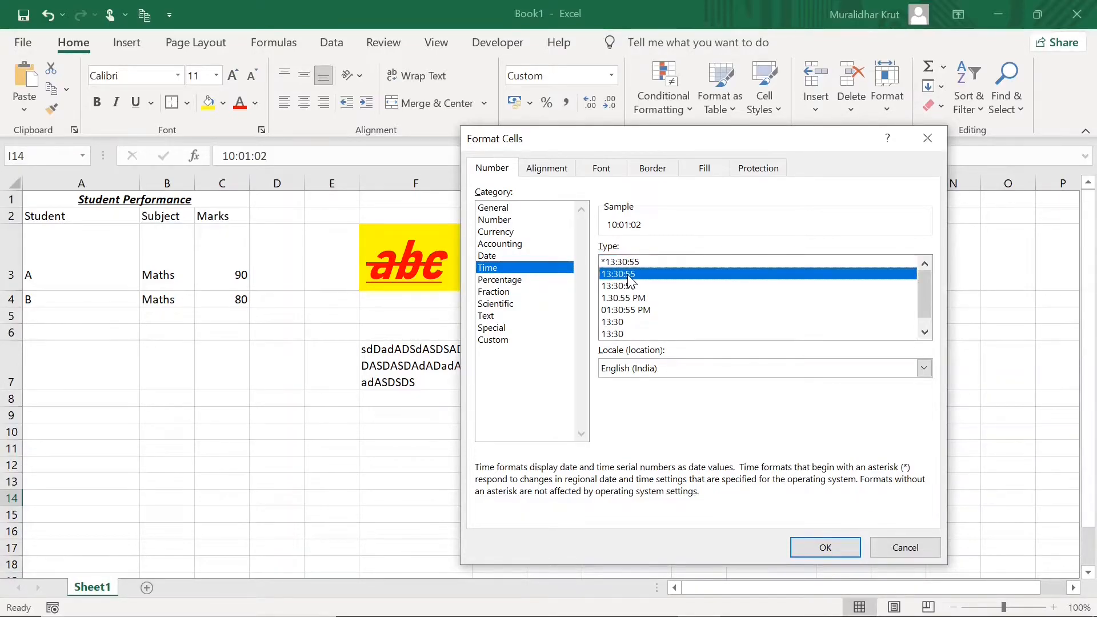
{"action": "left_click", "coordinate": [819, 548]}
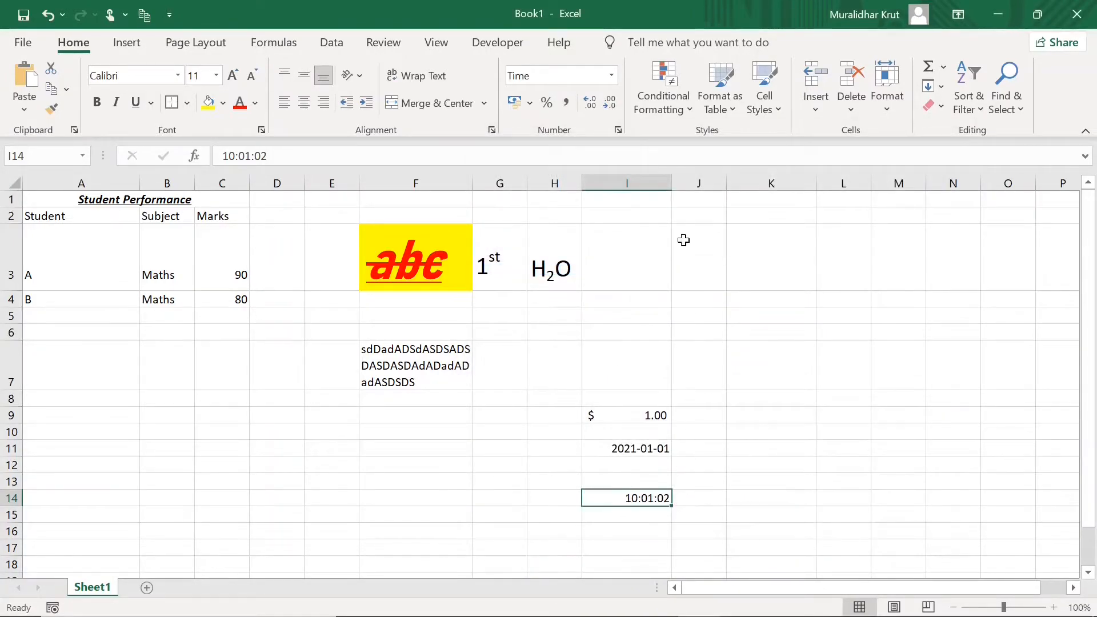
Change the time format of cell I14 to the 1.30.55 PM type
{"action": "left_click", "coordinate": [618, 131]}
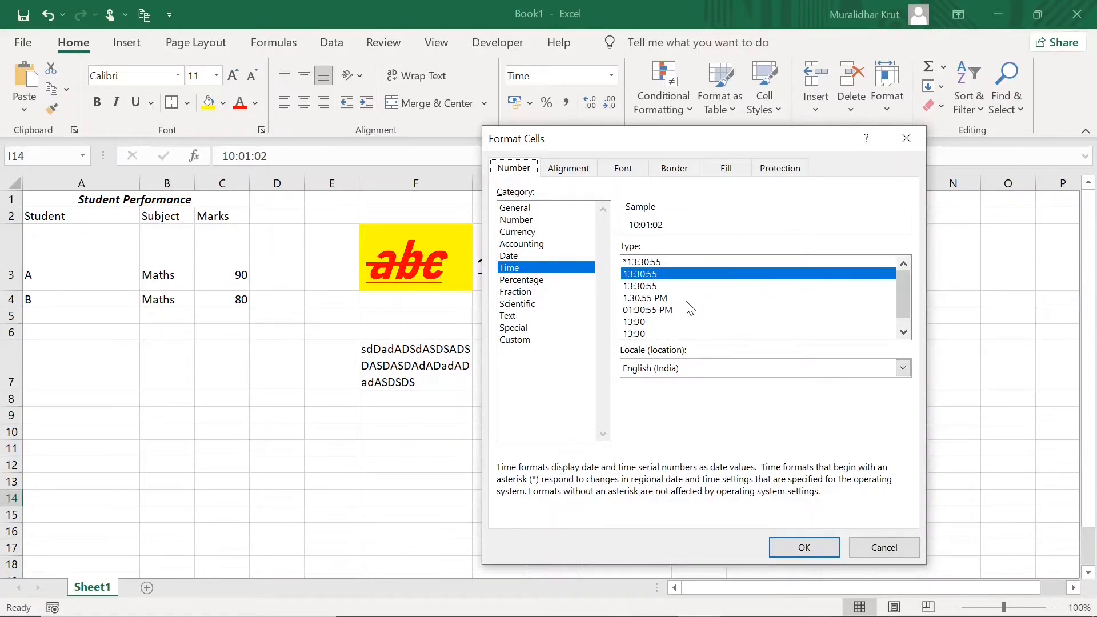
{"action": "left_click", "coordinate": [652, 299]}
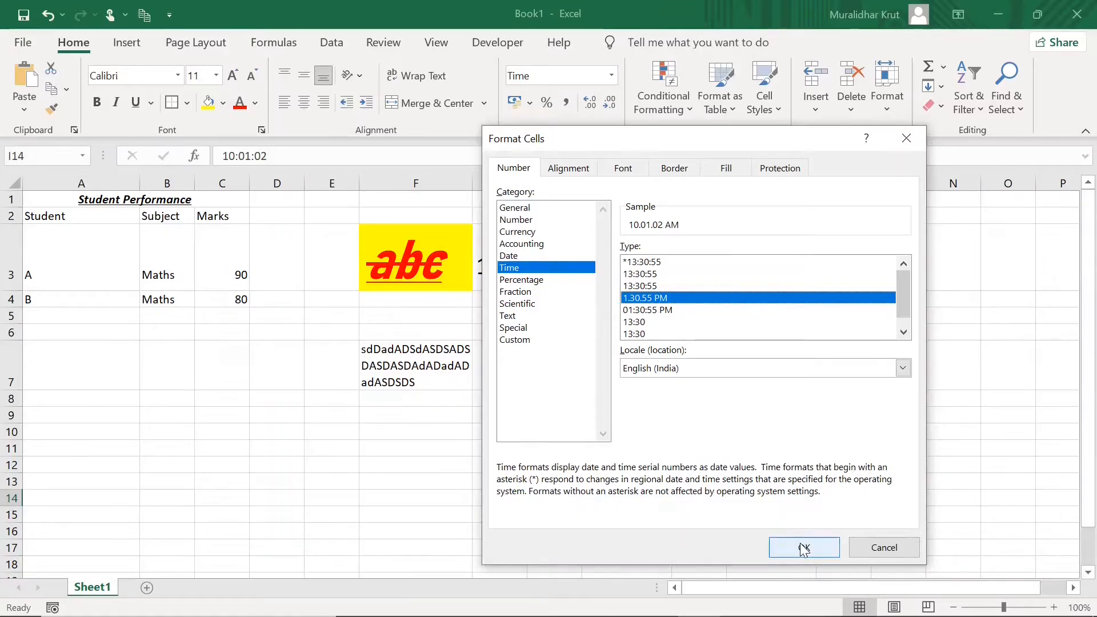
{"action": "left_click", "coordinate": [805, 548]}
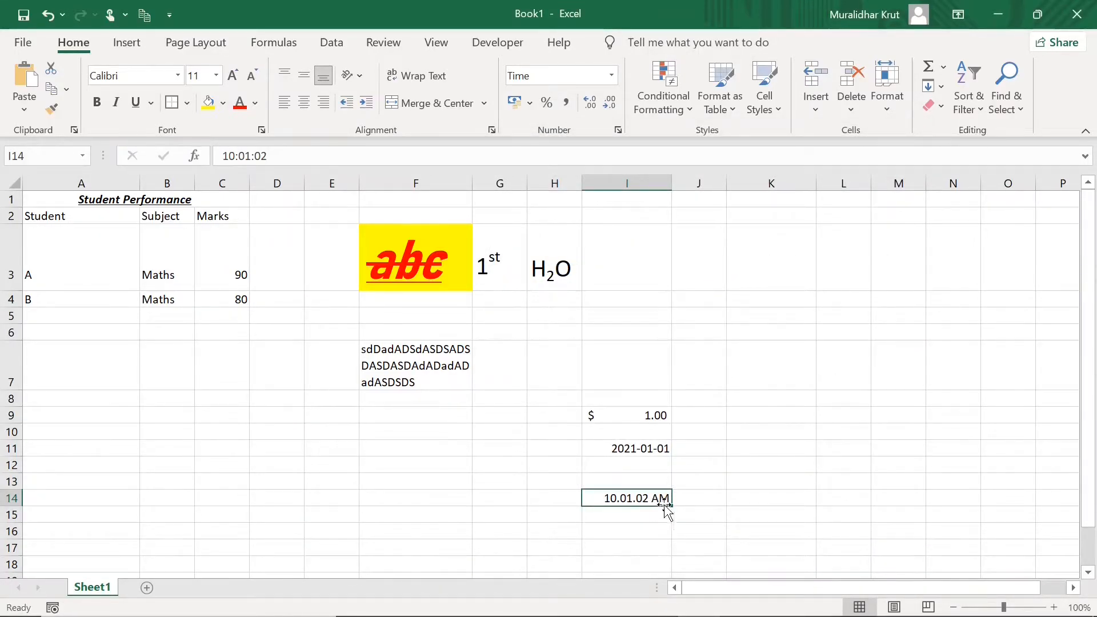
Change the time format of cell I14 to the first 13:30 type, showing only hours and minutes
{"action": "left_click", "coordinate": [618, 131]}
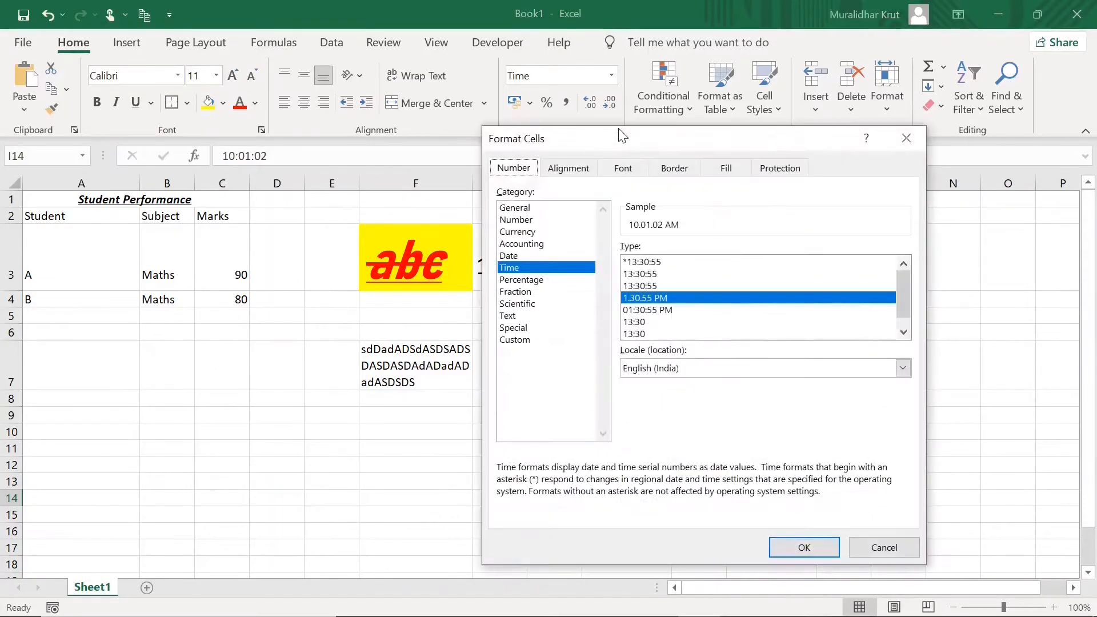
{"action": "left_click", "coordinate": [638, 325]}
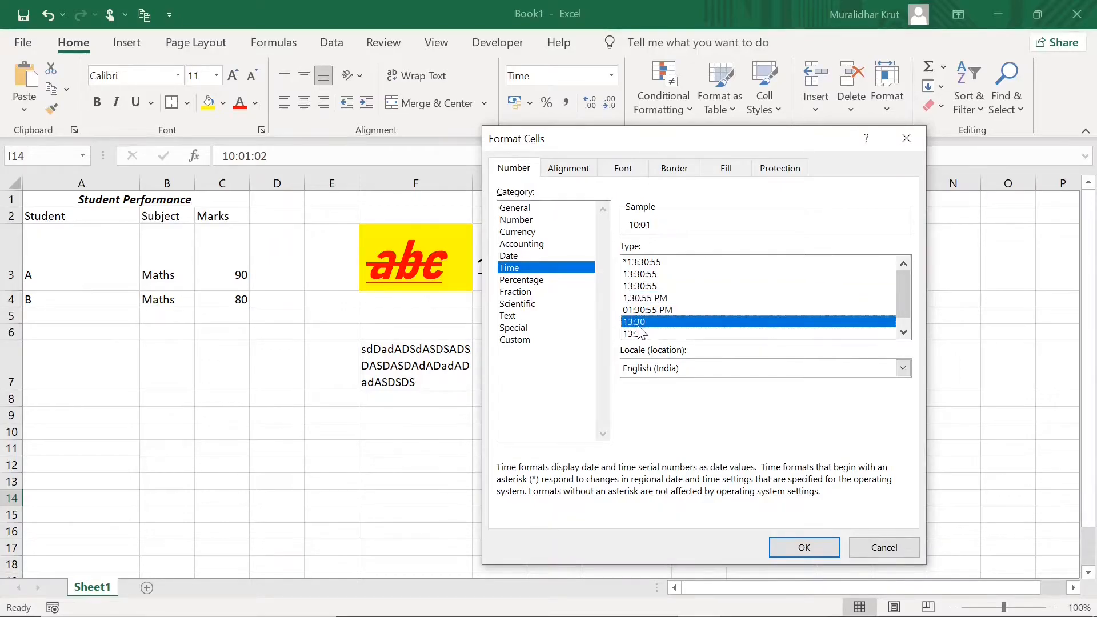
{"action": "left_click", "coordinate": [814, 547]}
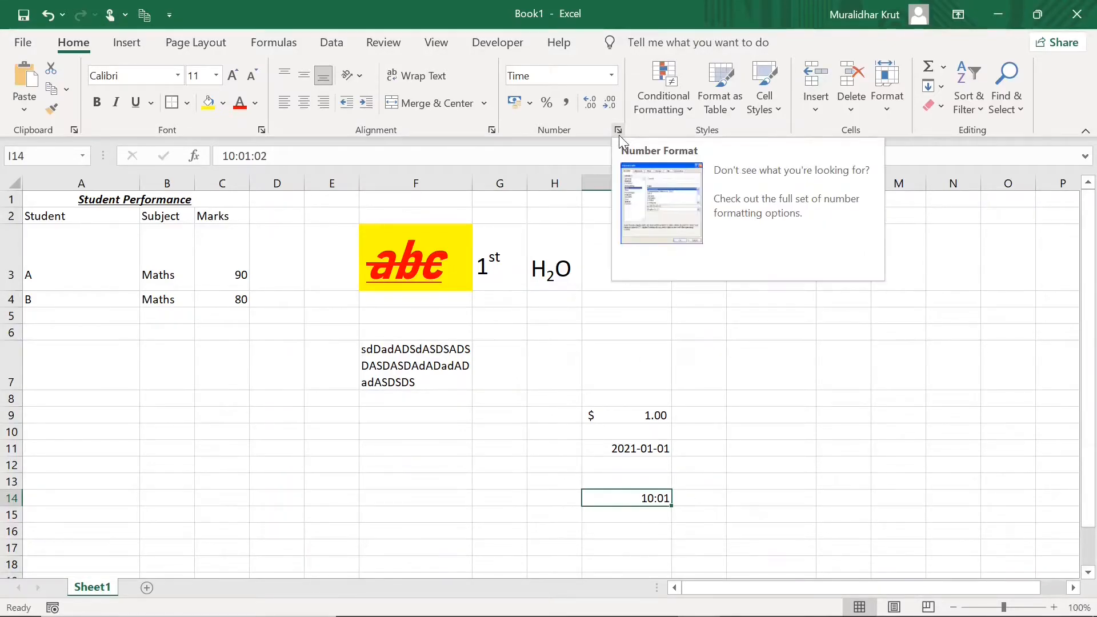
Enter the value 0.08 in cell K9
{"action": "left_click", "coordinate": [729, 416]}
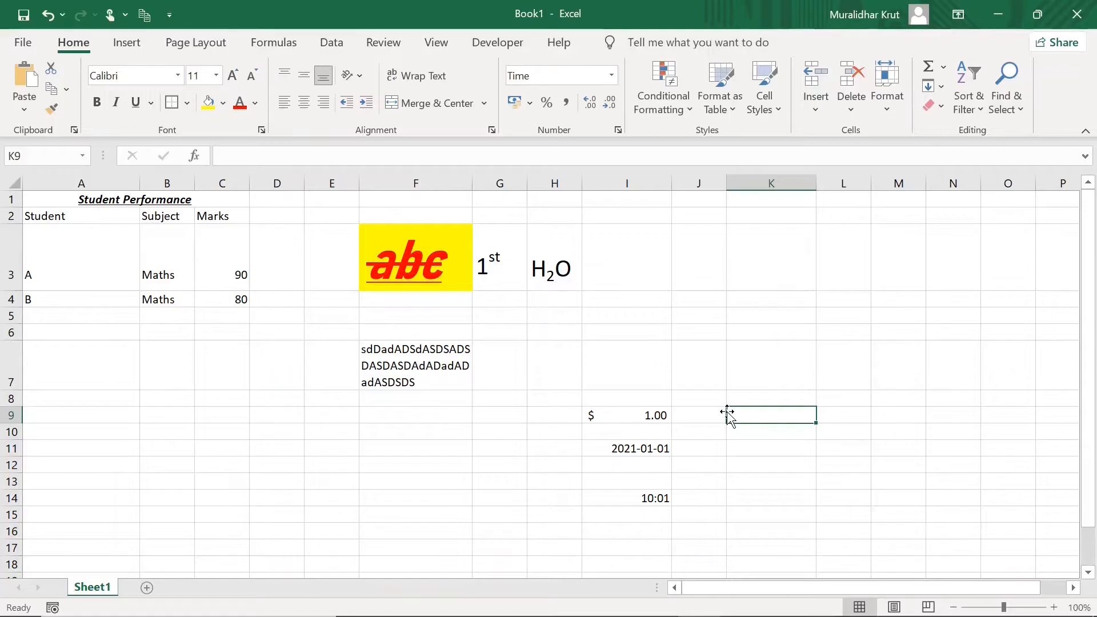
{"action": "type", "text": "0.08"}
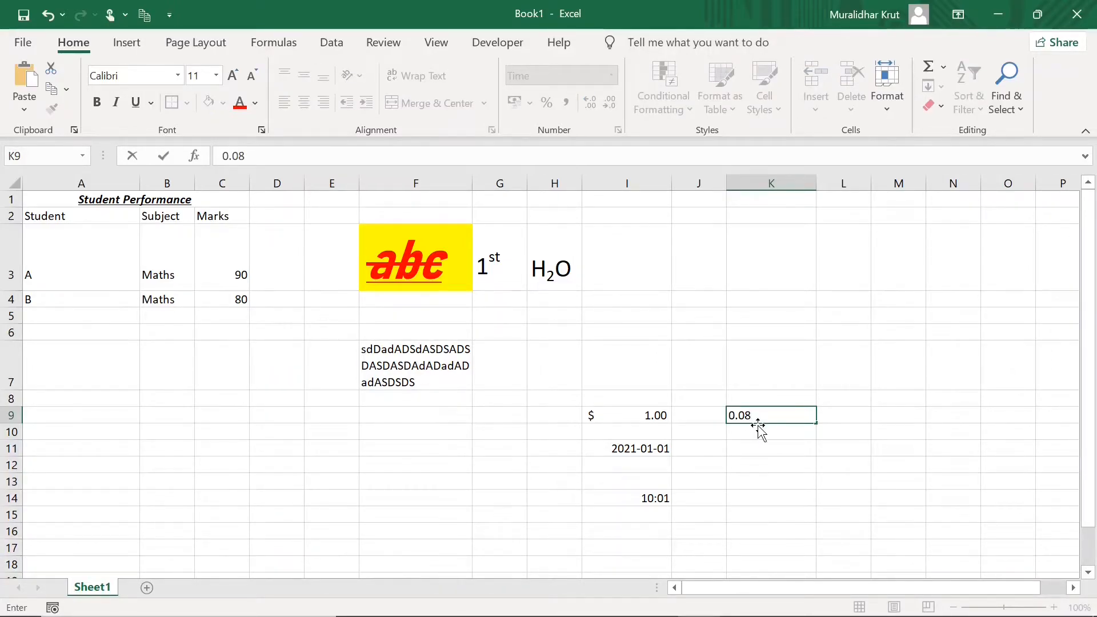
{"action": "left_click", "coordinate": [769, 456]}
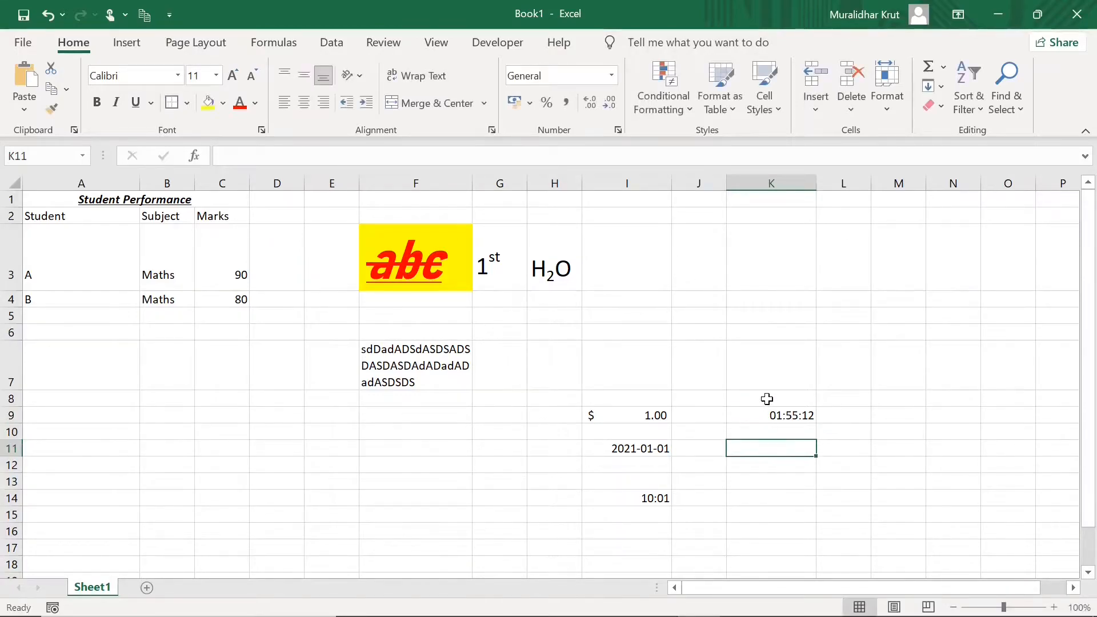
Format cell K9 as a percentage with 2 decimal places
{"action": "left_click", "coordinate": [768, 416]}
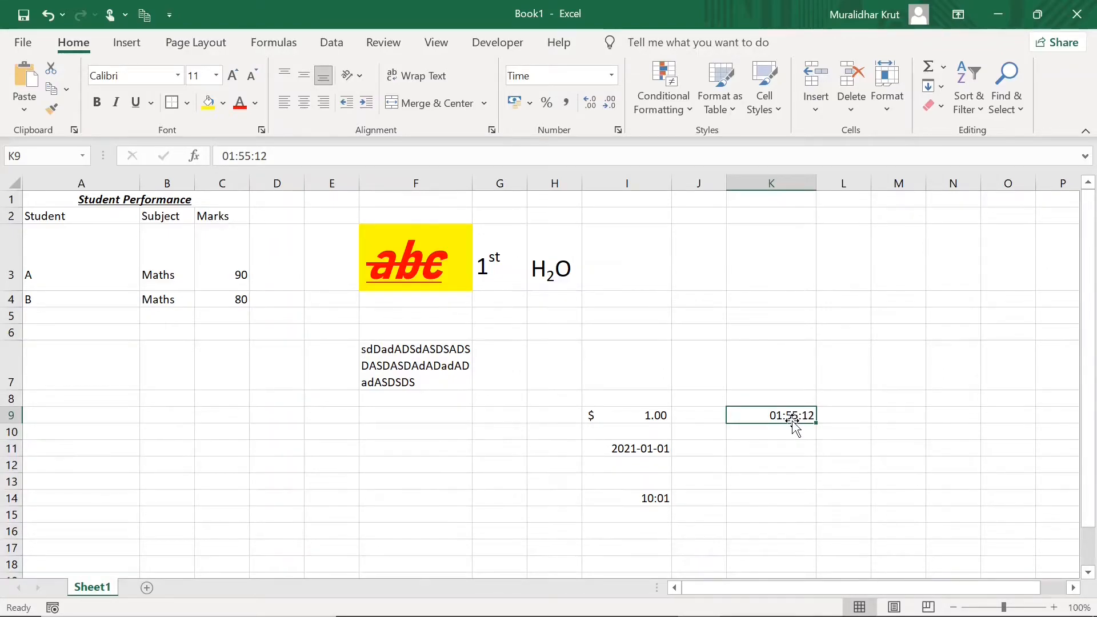
{"action": "left_click", "coordinate": [619, 131]}
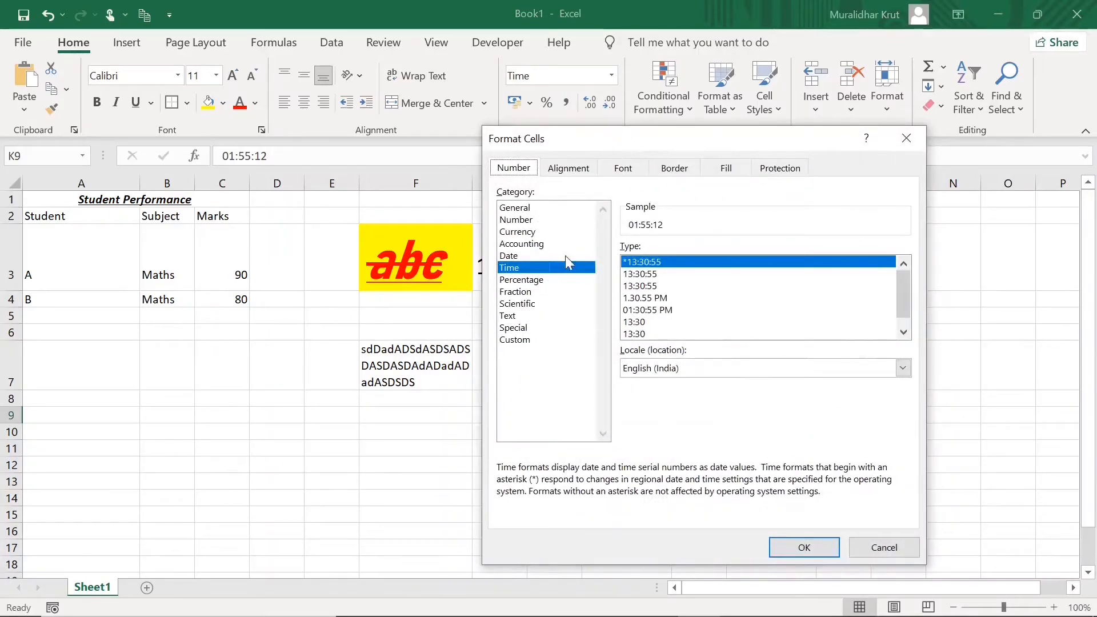
{"action": "left_click", "coordinate": [534, 280]}
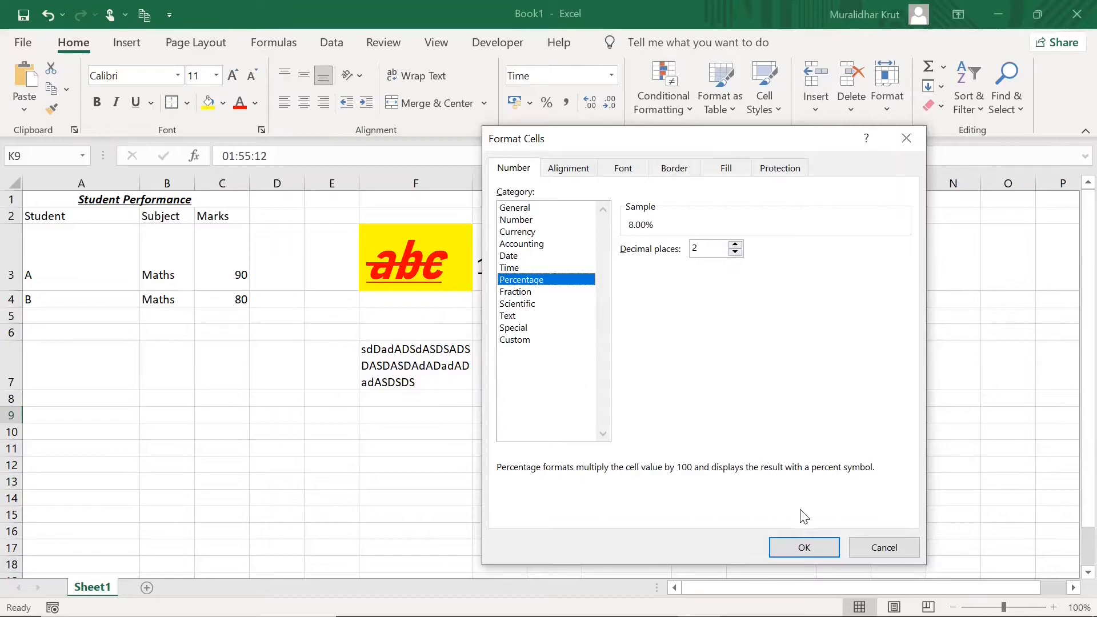
{"action": "left_click", "coordinate": [803, 544]}
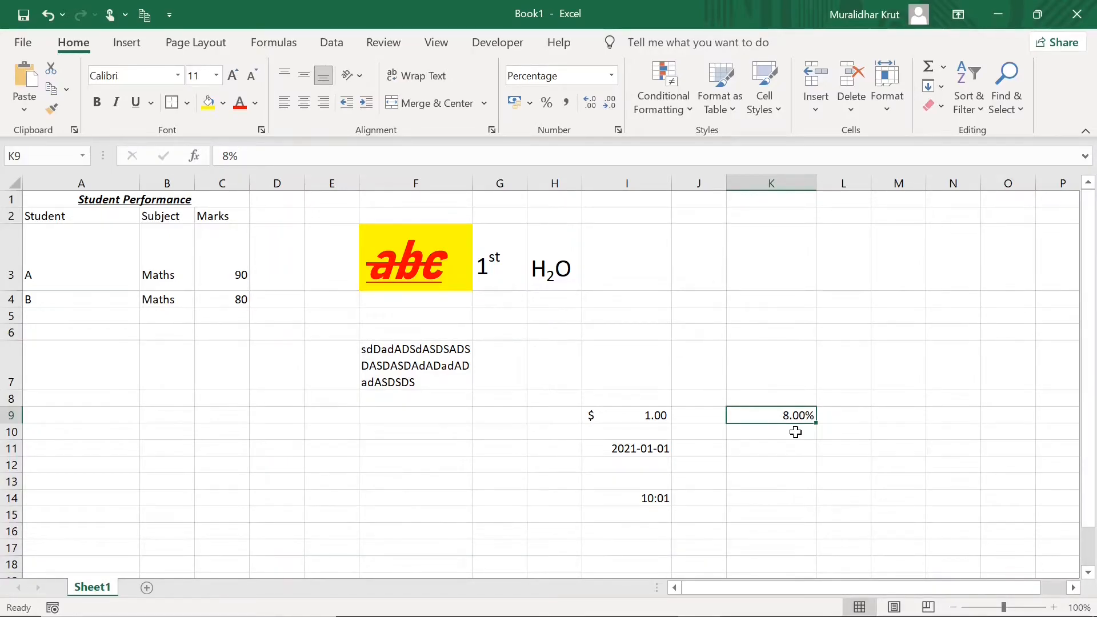
Enter the value 1.5 in cell K12
{"action": "left_click", "coordinate": [781, 465]}
{"action": "type", "text": "1.5"}
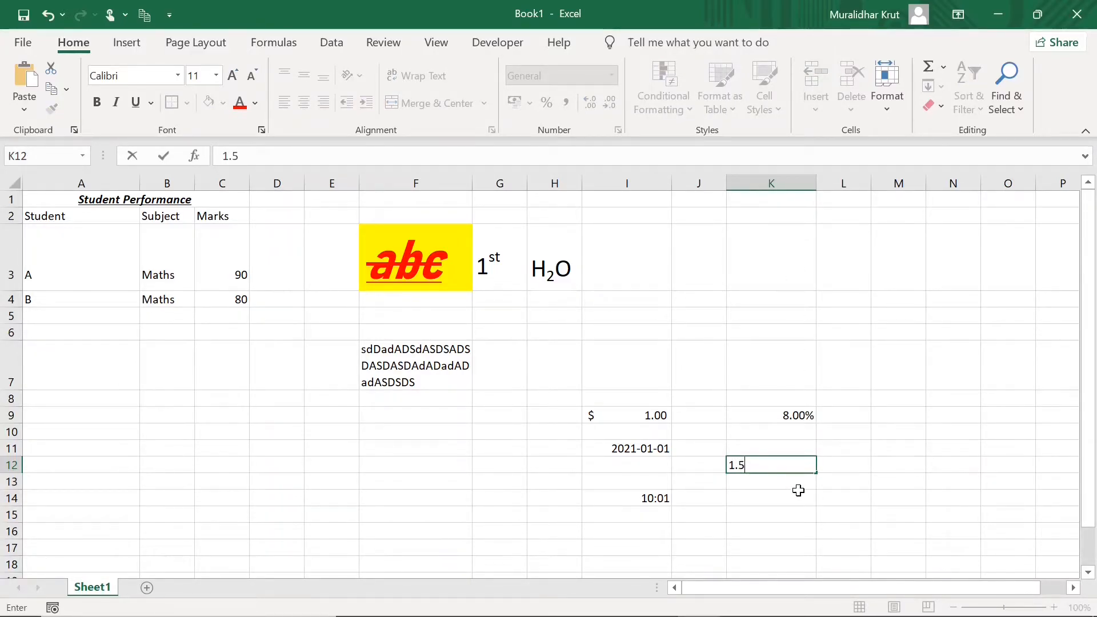
{"action": "key", "text": "Return"}
Format cell K12 as a fraction with the Up to one digit (1/4) type
{"action": "left_click", "coordinate": [803, 465]}
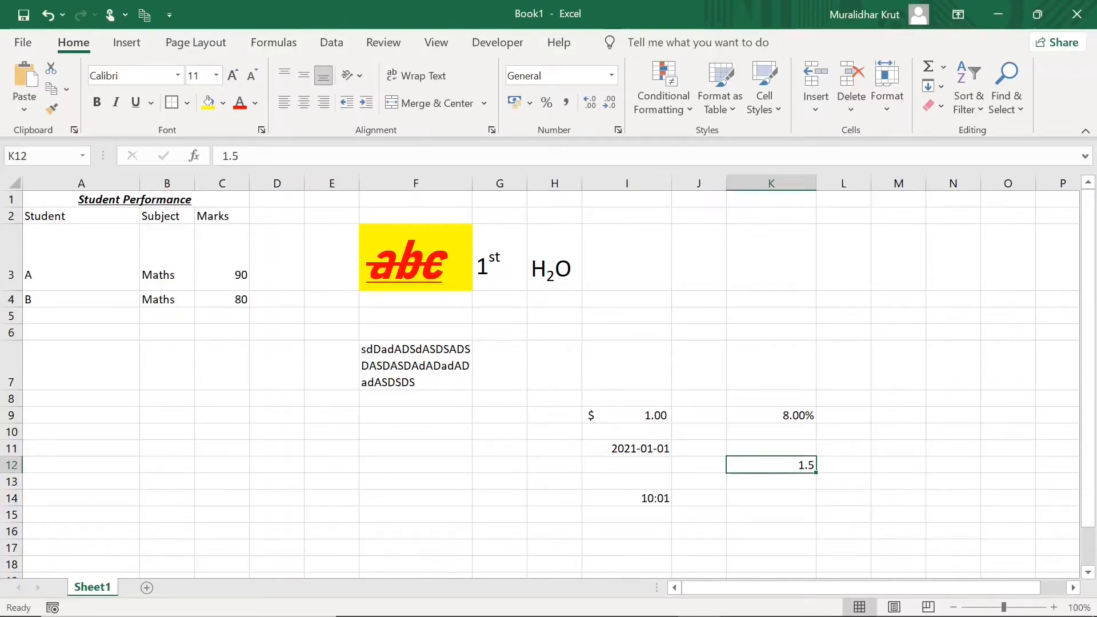
{"action": "left_click", "coordinate": [616, 133]}
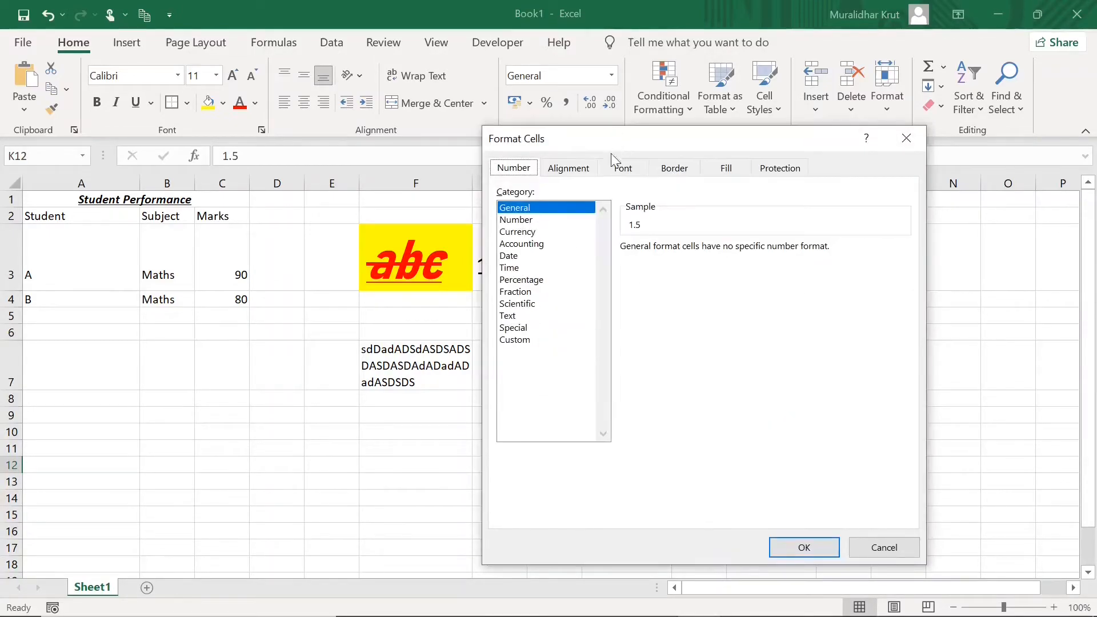
{"action": "left_click", "coordinate": [516, 293]}
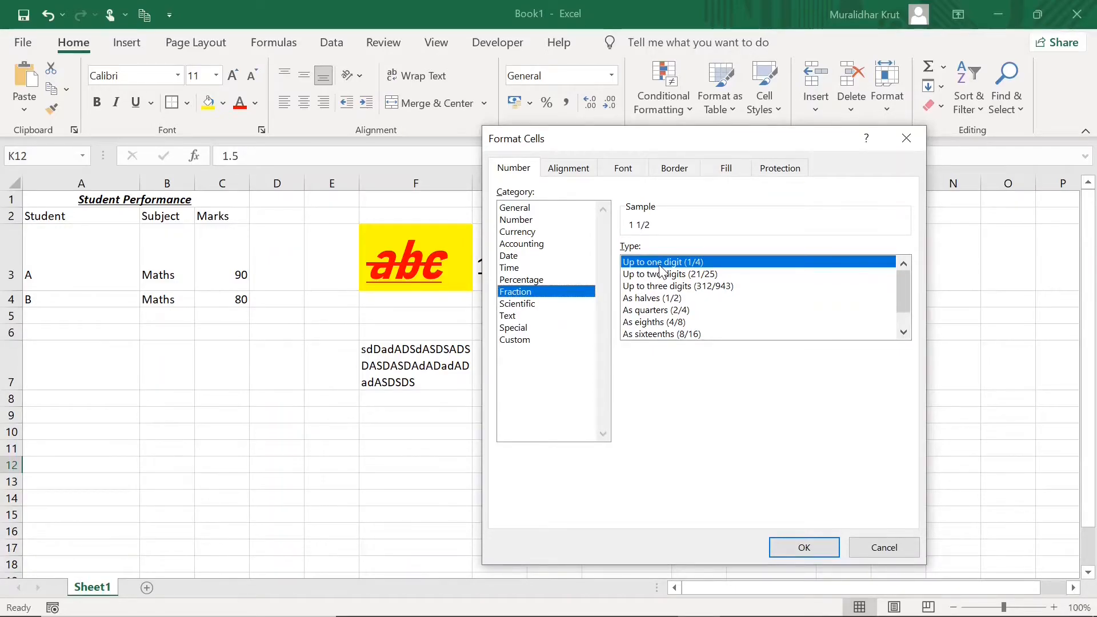
{"action": "left_click", "coordinate": [802, 555]}
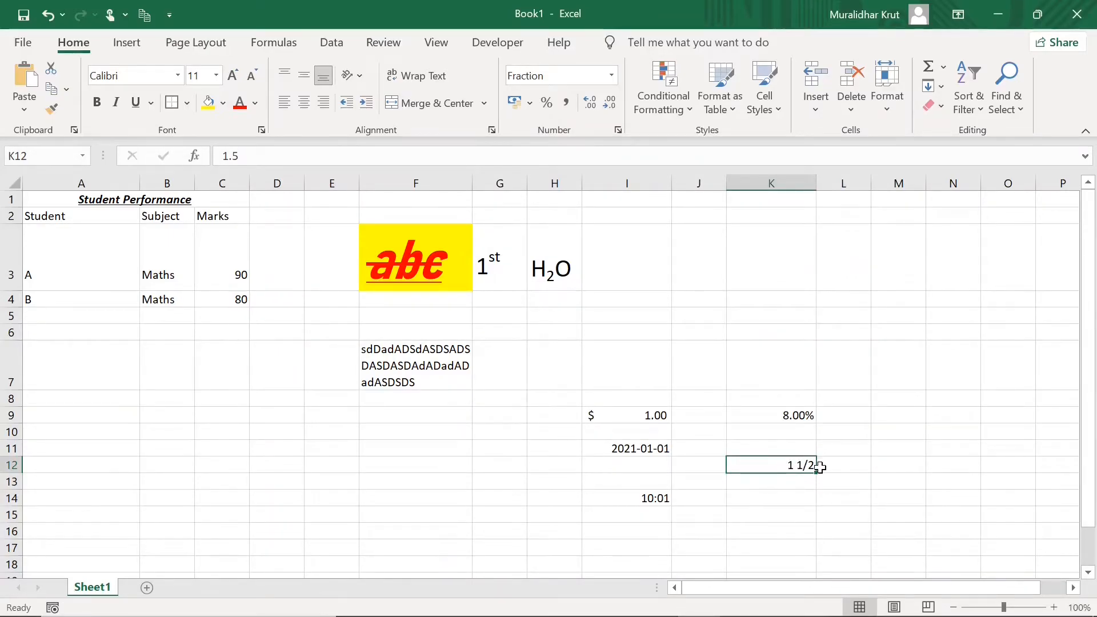
Enter the value 1800 in cell K14
{"action": "left_click", "coordinate": [801, 505]}
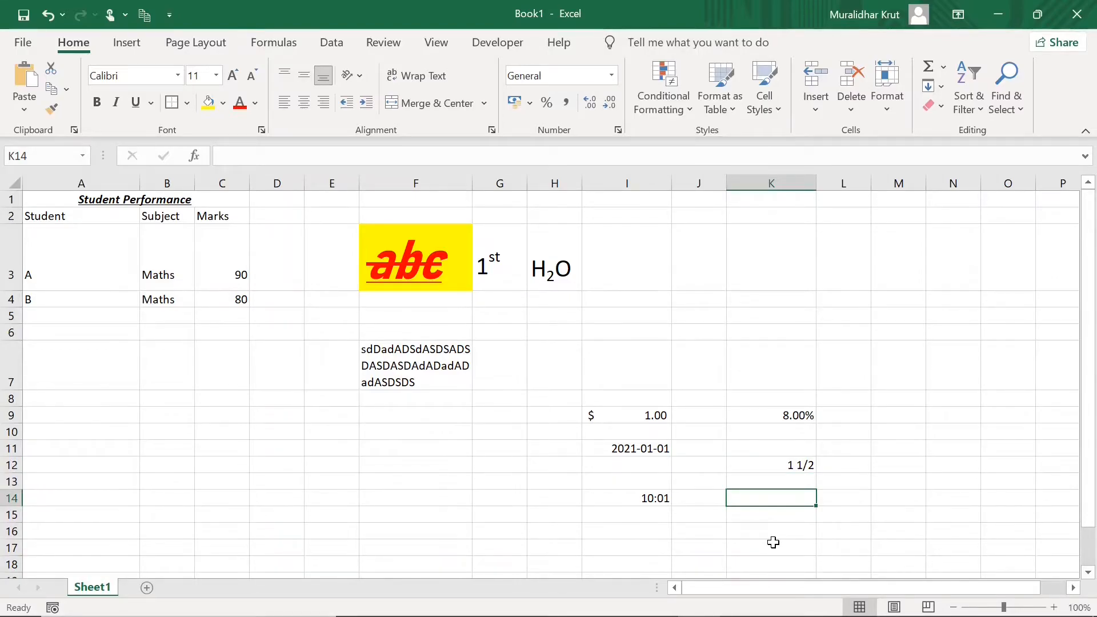
{"action": "type", "text": "1"}
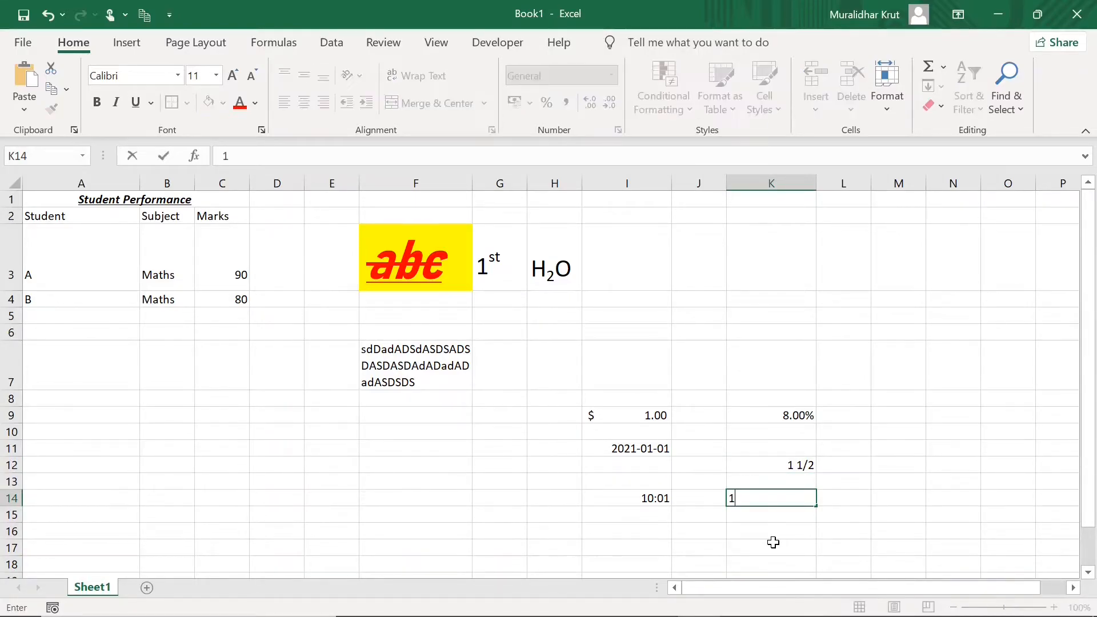
{"action": "type", "text": "800"}
{"action": "left_click", "coordinate": [804, 517]}
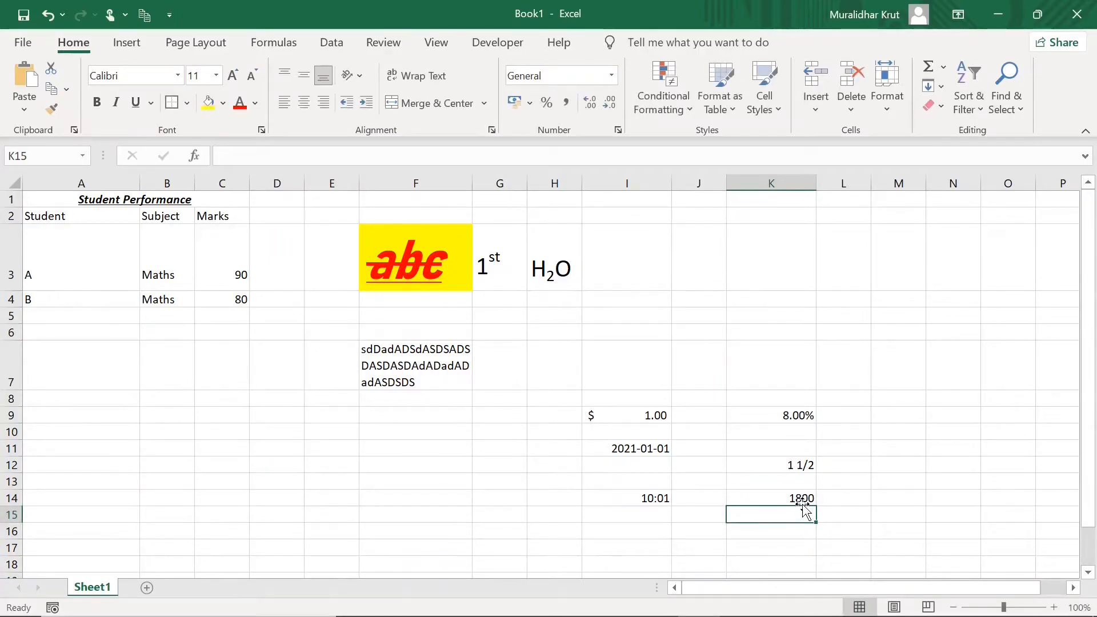
Format cell K14 in Scientific notation with 2 decimal places
{"action": "left_click", "coordinate": [804, 498]}
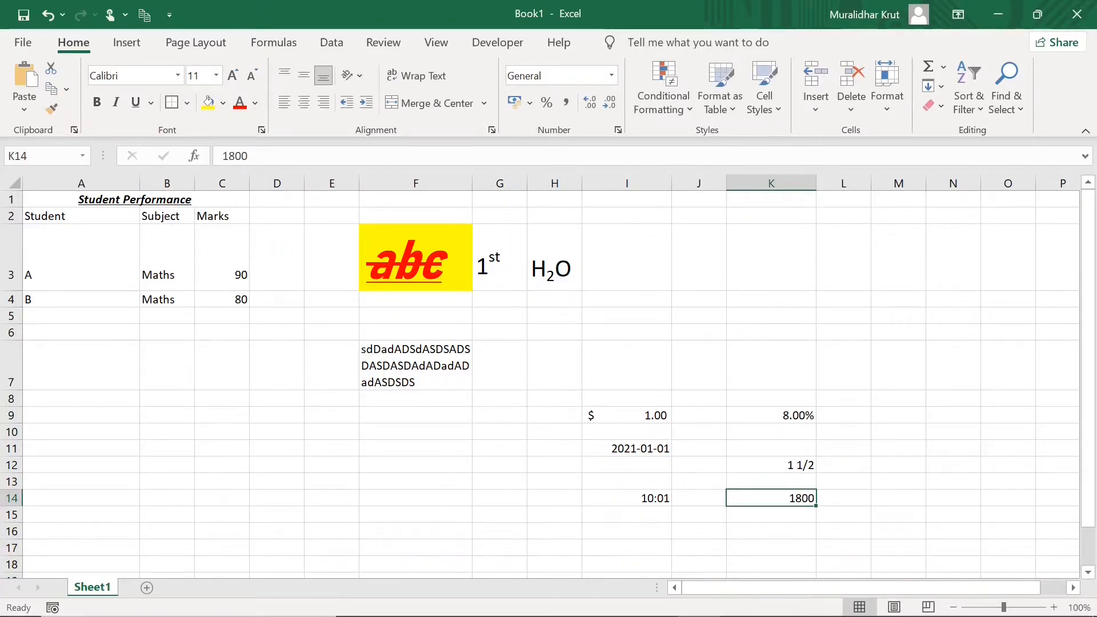
{"action": "left_click", "coordinate": [619, 130]}
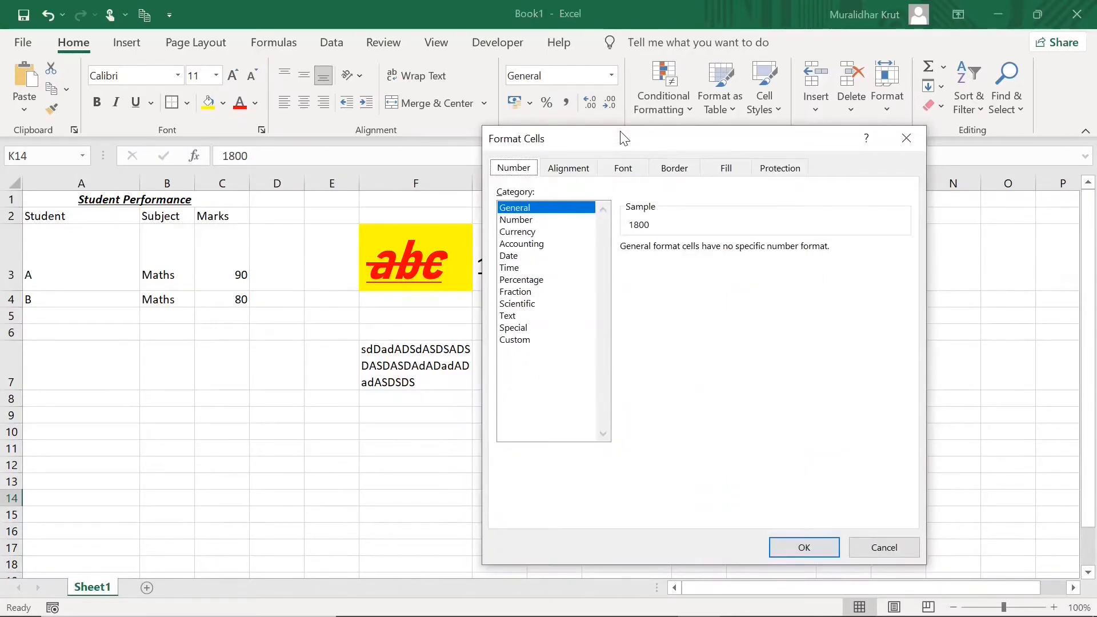
{"action": "left_click", "coordinate": [517, 304]}
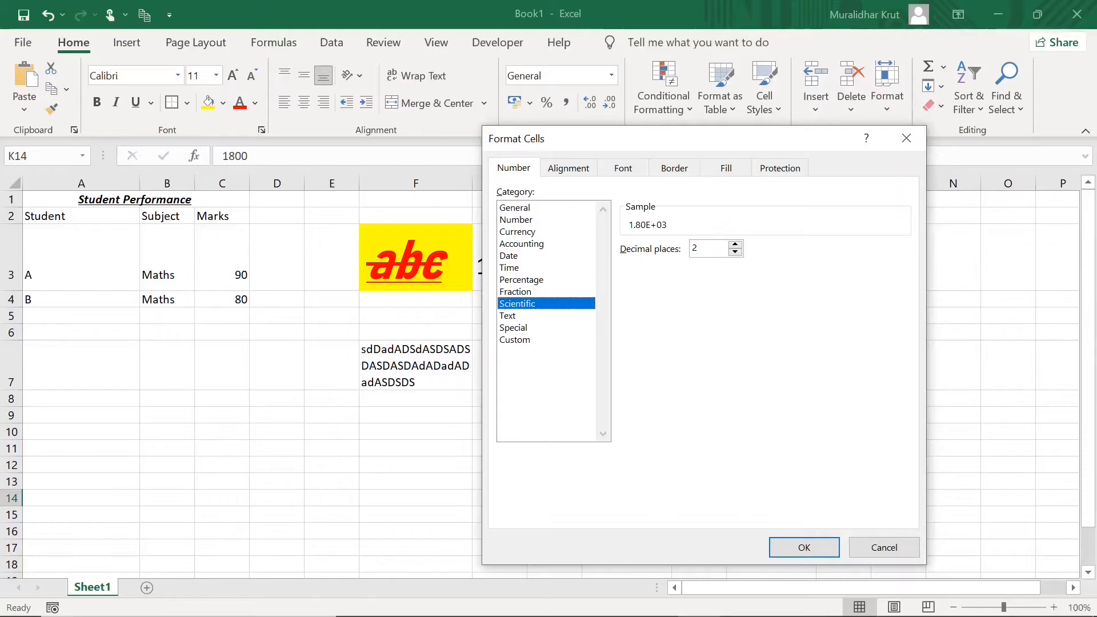
{"action": "left_click", "coordinate": [805, 548]}
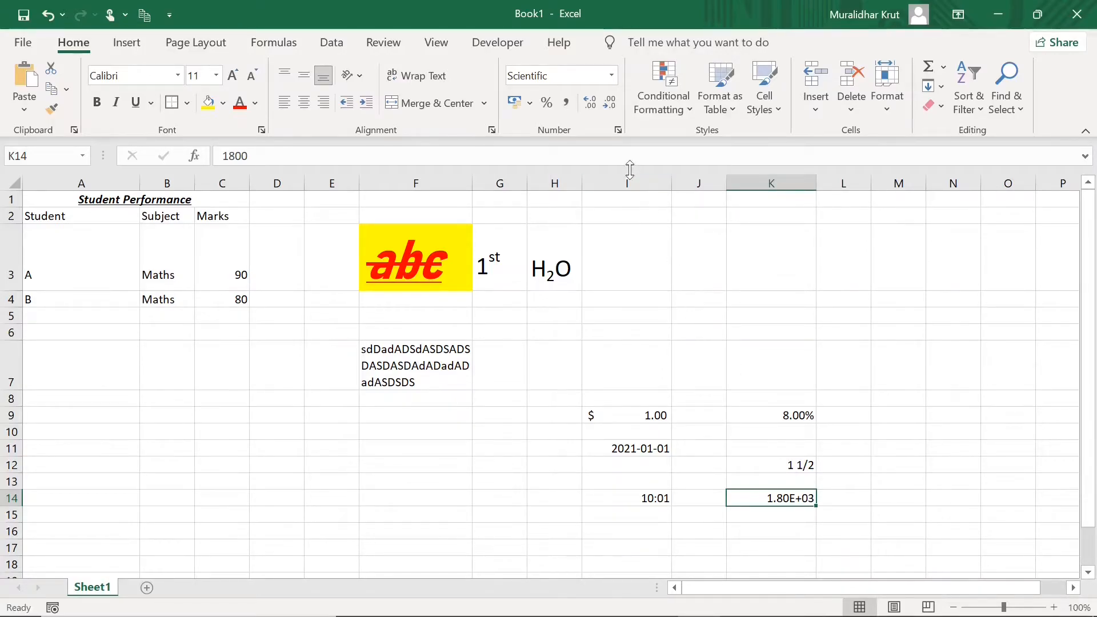
Change the number format of cell K14 to Text
{"action": "left_click", "coordinate": [619, 131]}
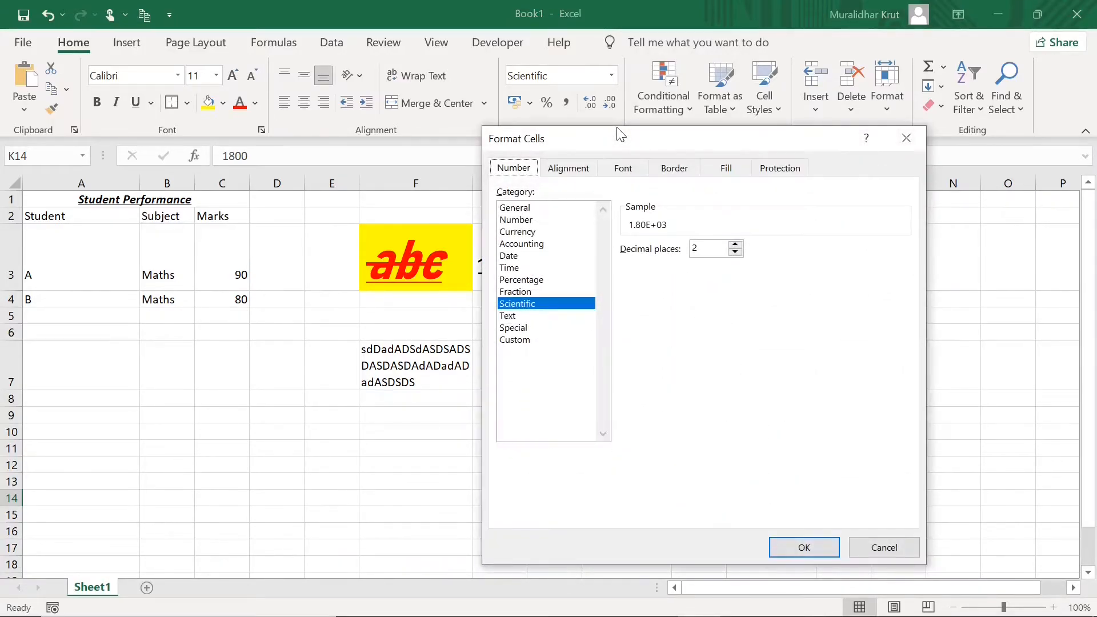
{"action": "left_click", "coordinate": [505, 316]}
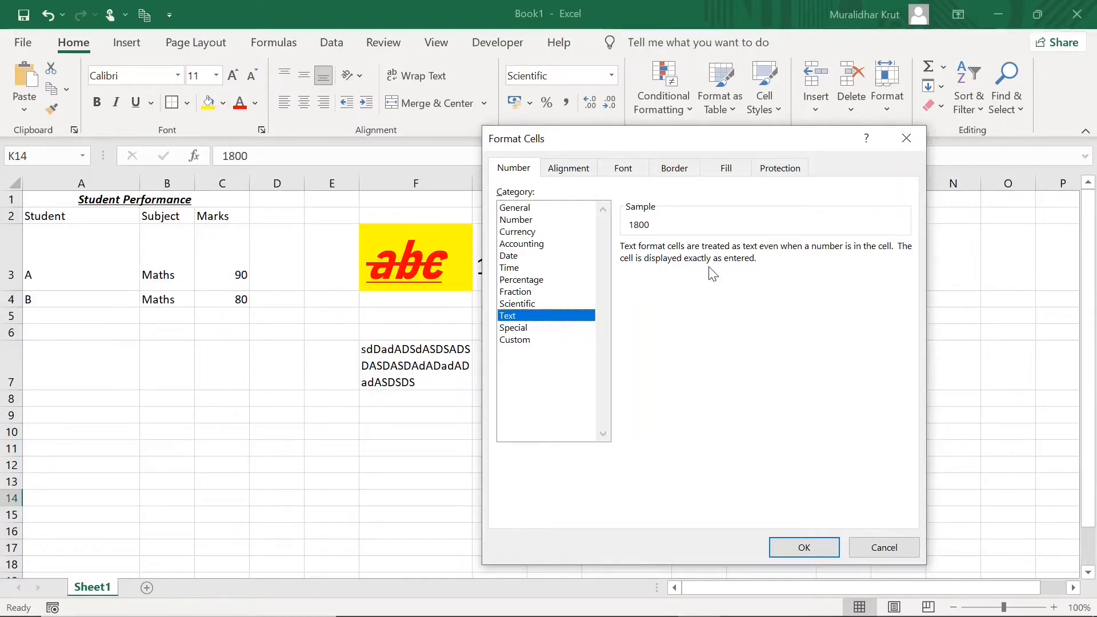
{"action": "left_click", "coordinate": [807, 550]}
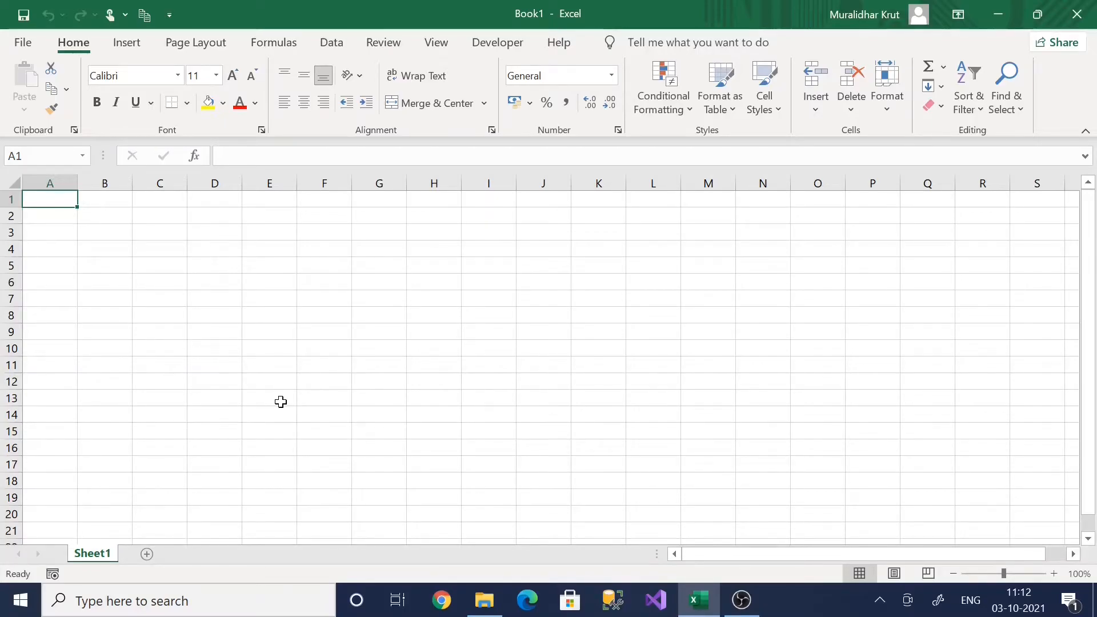
Enter the number 1 in cell A1 of the blank worksheet
{"action": "type", "text": "1"}
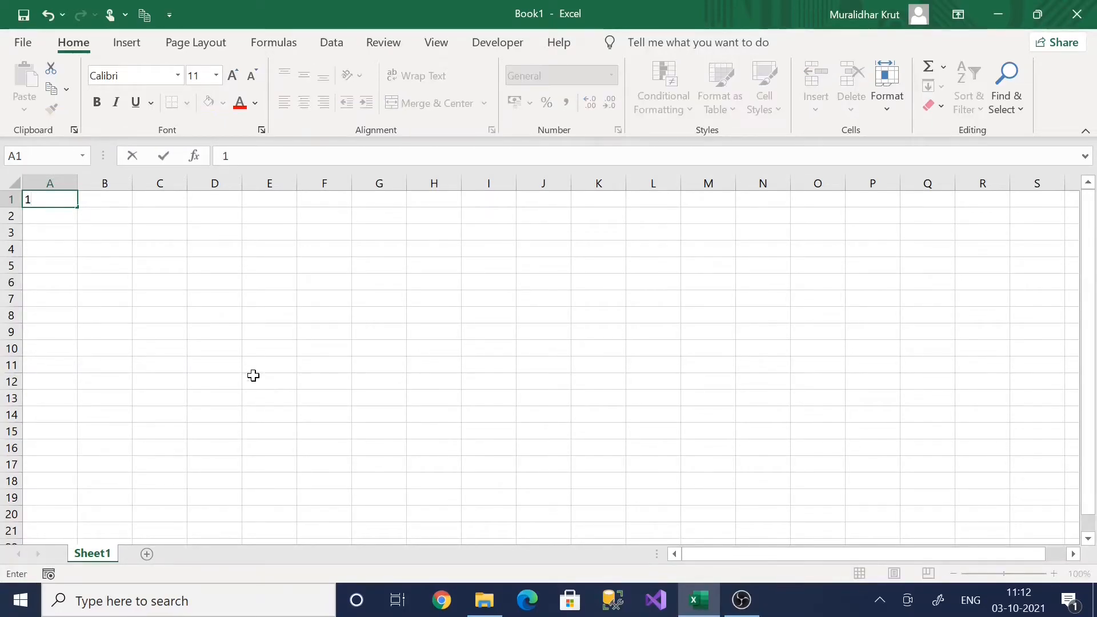
{"action": "left_click", "coordinate": [46, 217]}
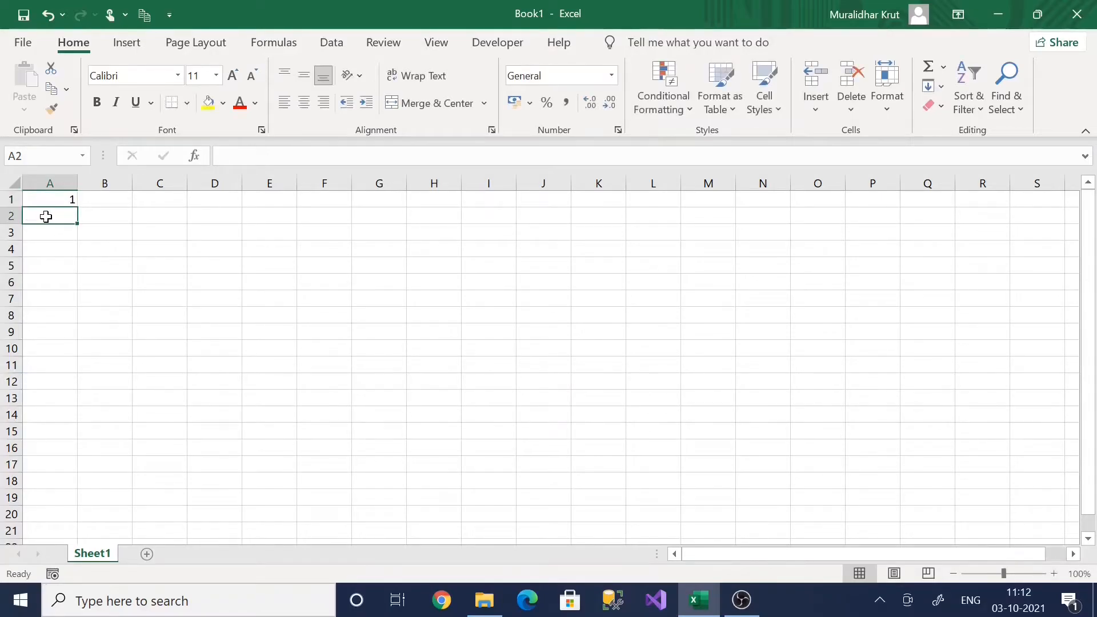
Enter the values 12, 123 and 1234 in cells A2, A3 and A4
{"action": "type", "text": "12"}
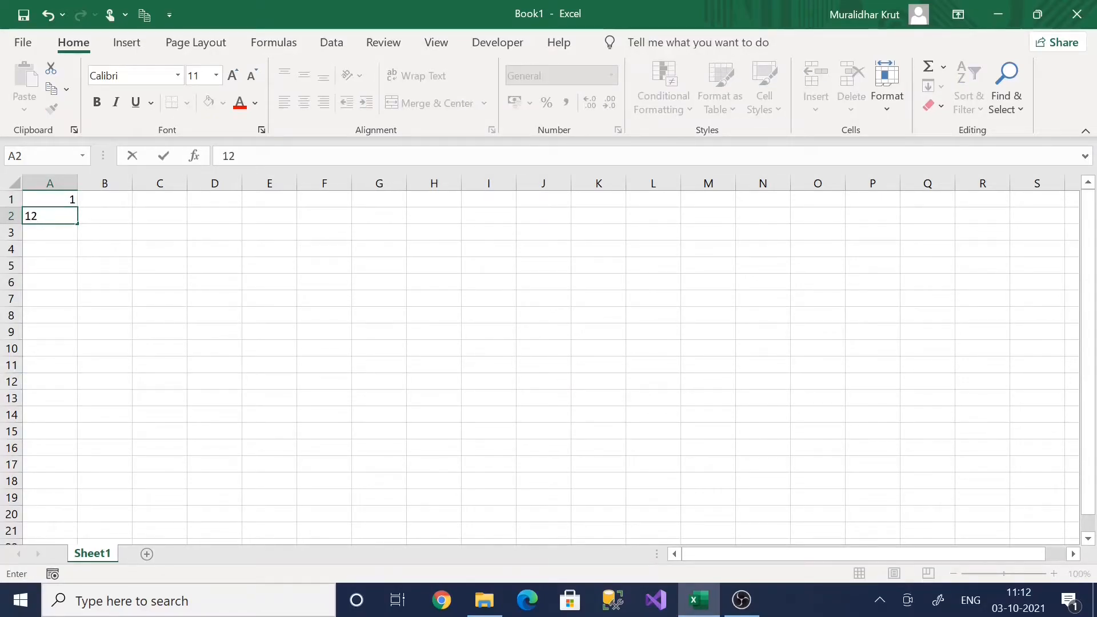
{"action": "left_click", "coordinate": [52, 239]}
{"action": "type", "text": "123"}
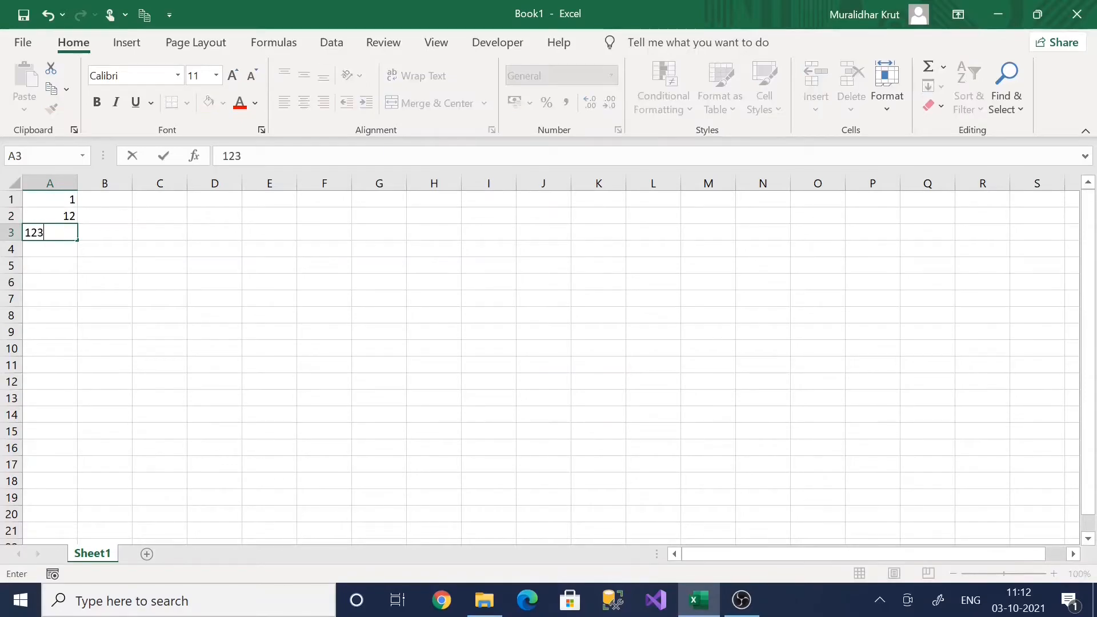
{"action": "left_click", "coordinate": [53, 250]}
{"action": "type", "text": "1234"}
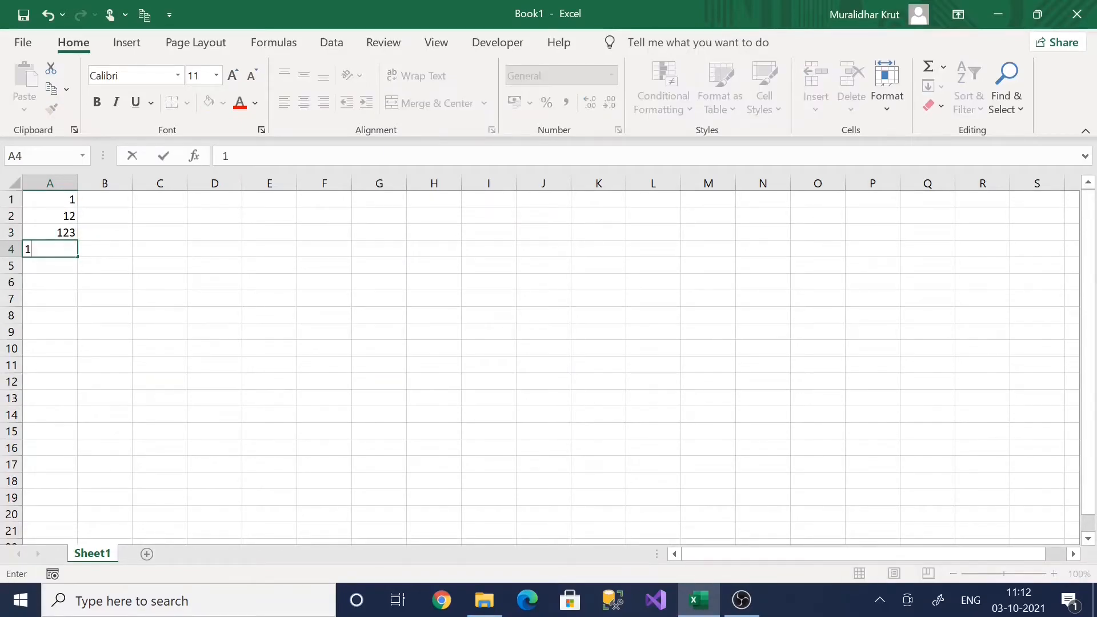
{"action": "left_click", "coordinate": [91, 276]}
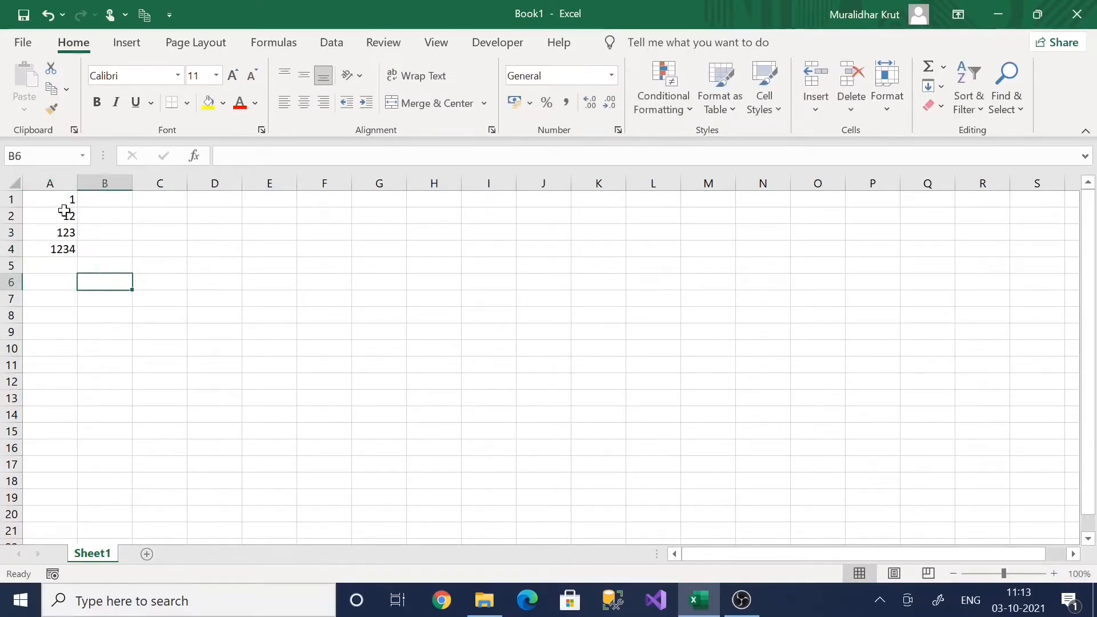
Apply the custom number format #### to cells A1 through A4
{"action": "left_click_drag", "start_coordinate": [62, 196], "coordinate": [68, 247]}
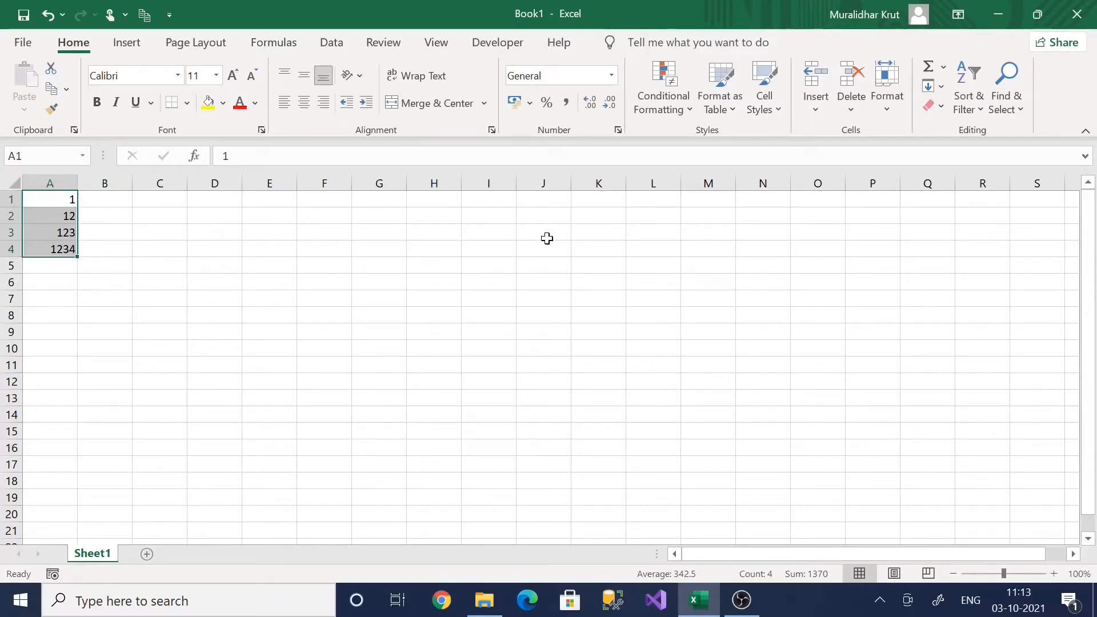
{"action": "left_click", "coordinate": [619, 132]}
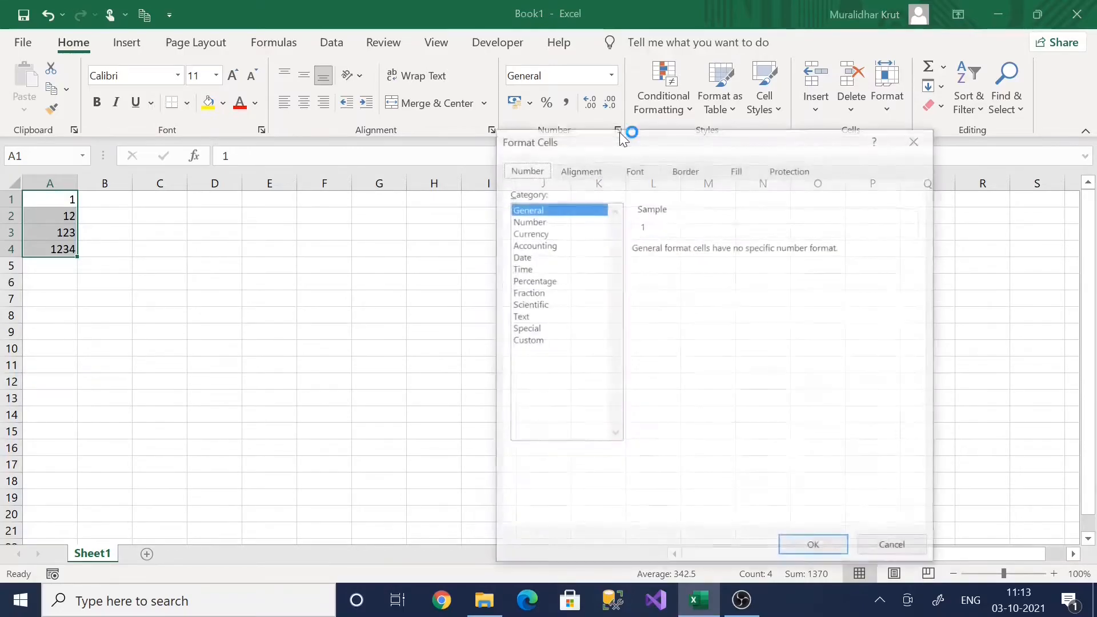
{"action": "left_click", "coordinate": [532, 340]}
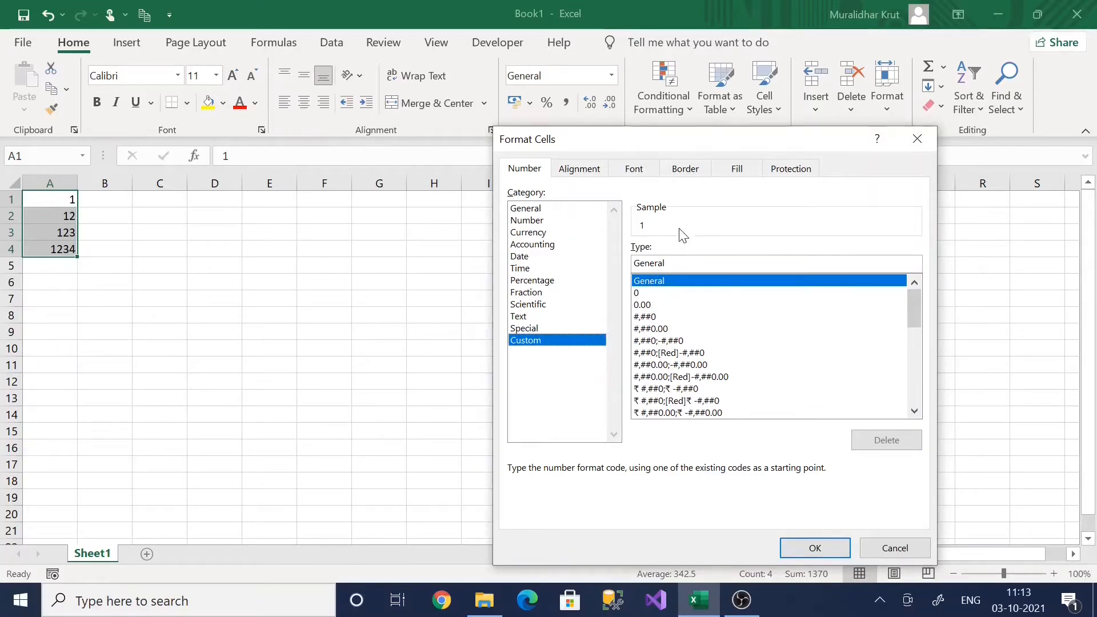
{"action": "double_click", "coordinate": [662, 263]}
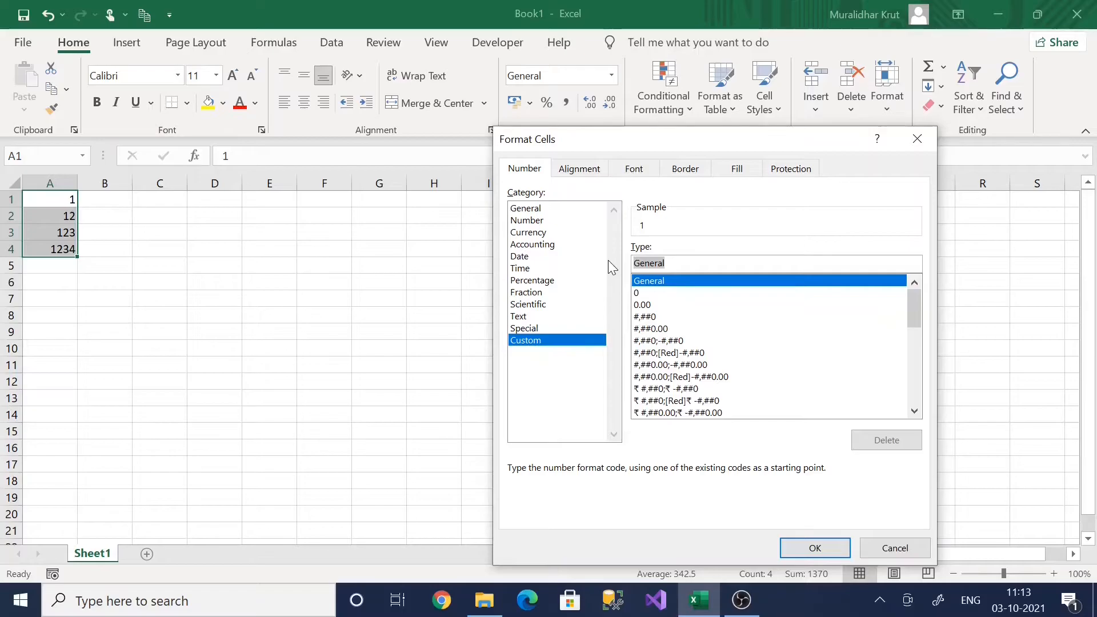
{"action": "type", "text": "####"}
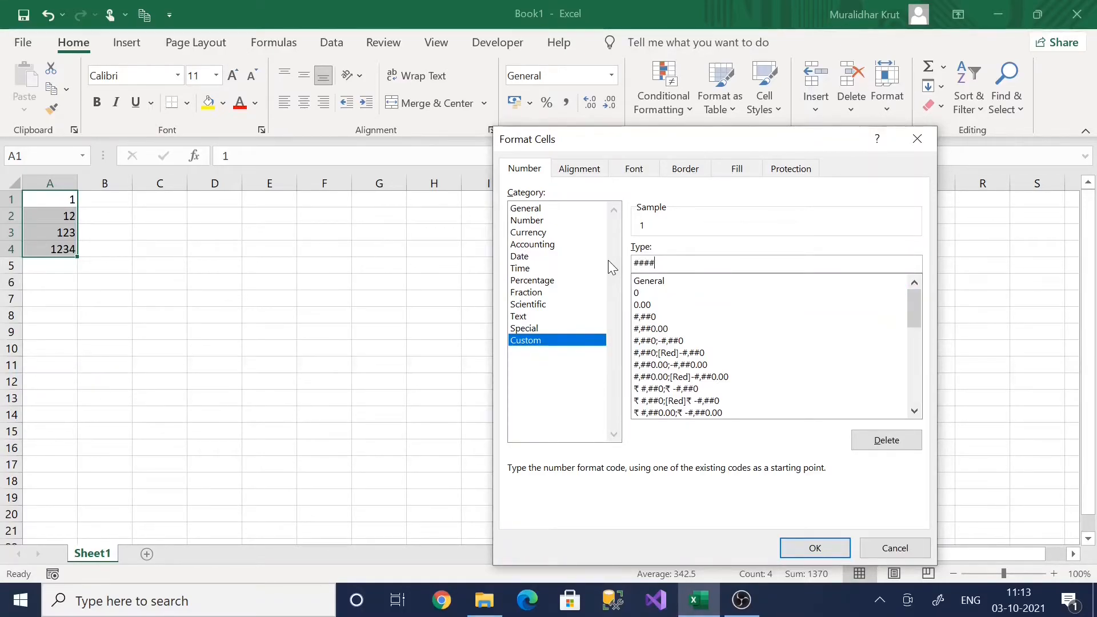
{"action": "left_click", "coordinate": [799, 549]}
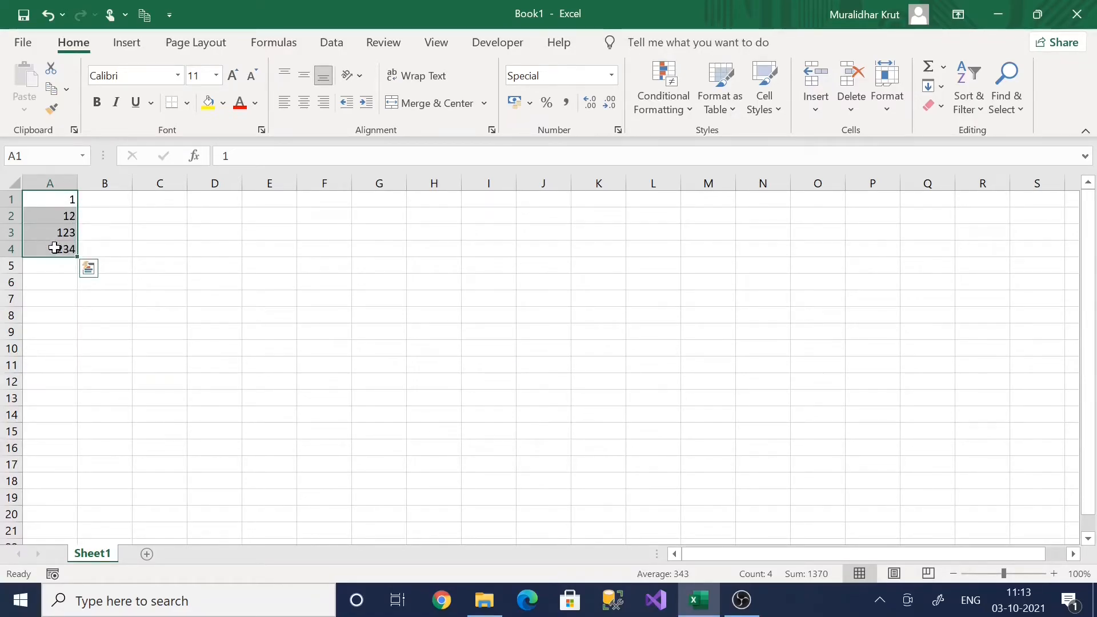
{"action": "left_click", "coordinate": [65, 199]}
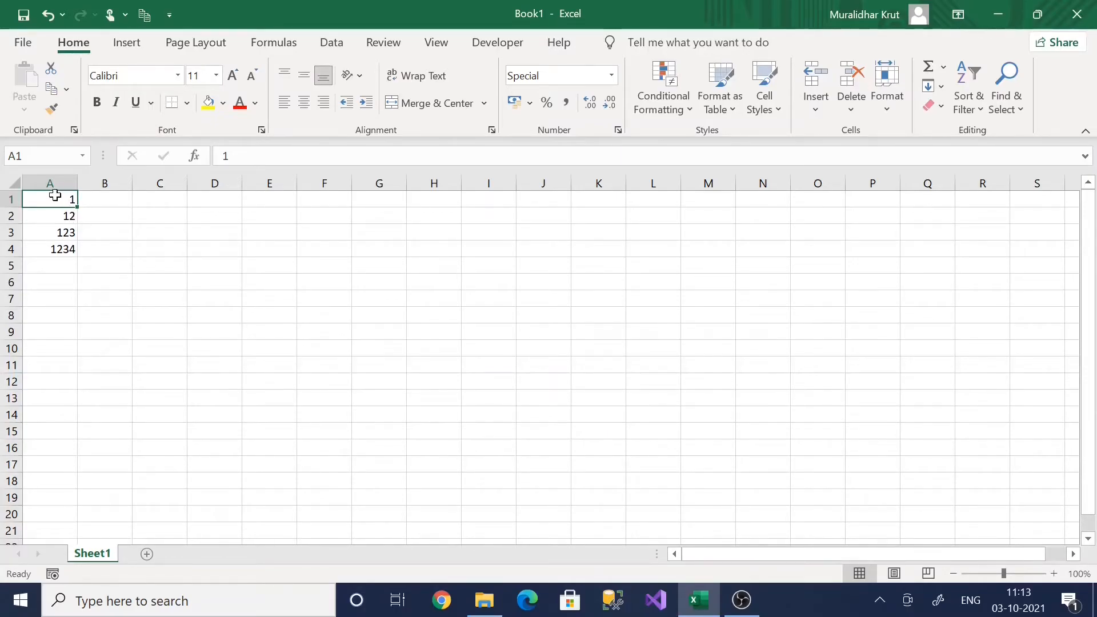
Apply the custom number format 0000 to cells A1 through A4 and check the formatted cells
{"action": "left_click_drag", "start_coordinate": [56, 201], "coordinate": [66, 249]}
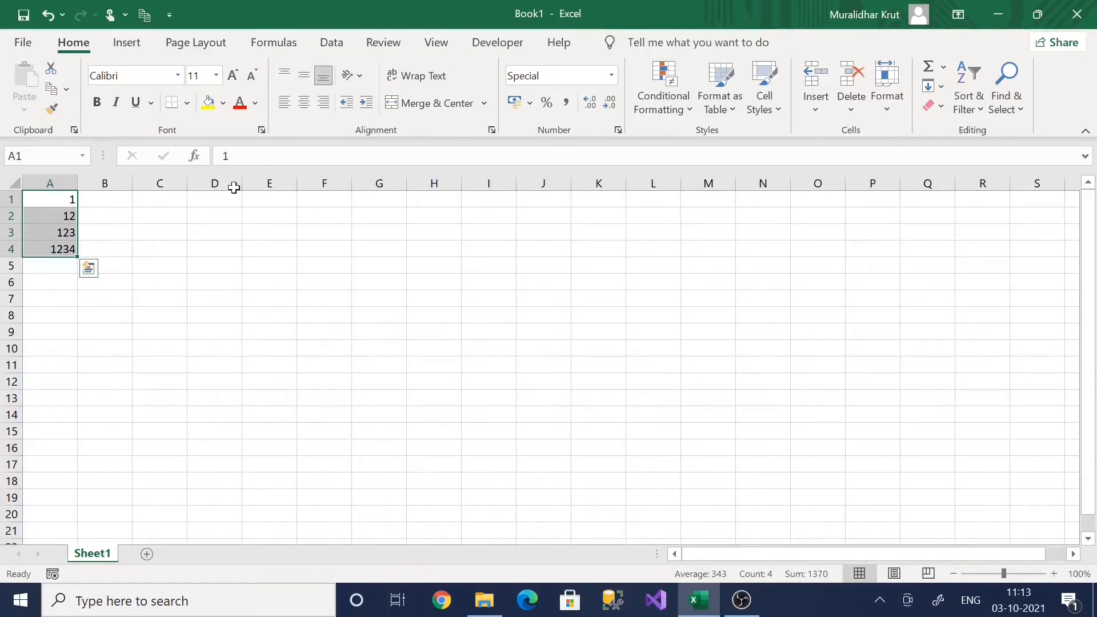
{"action": "left_click", "coordinate": [618, 130]}
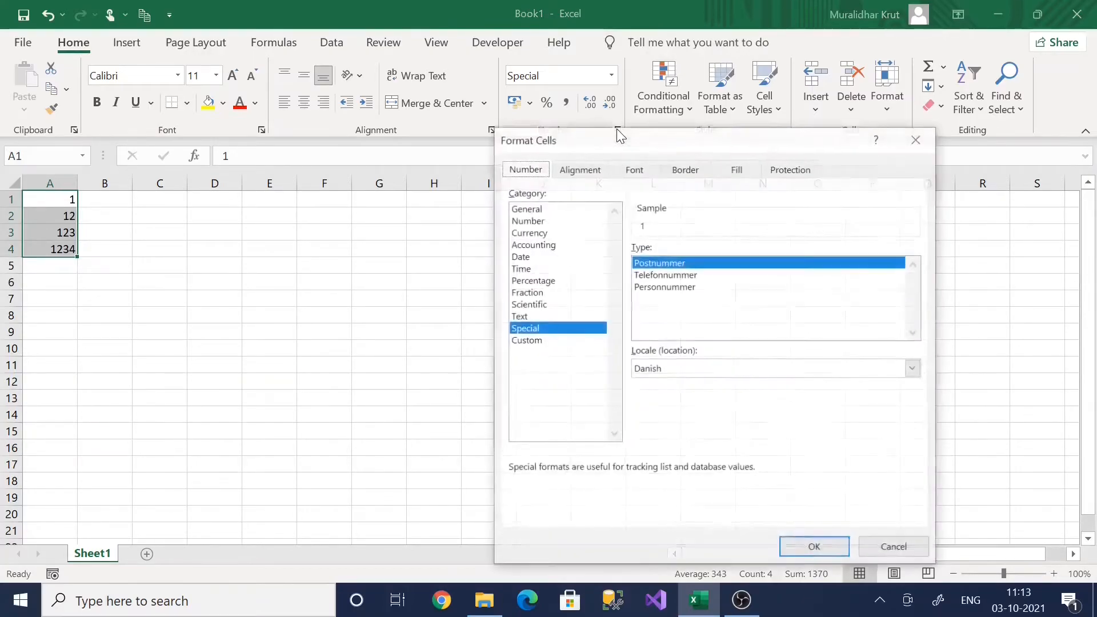
{"action": "left_click", "coordinate": [540, 340]}
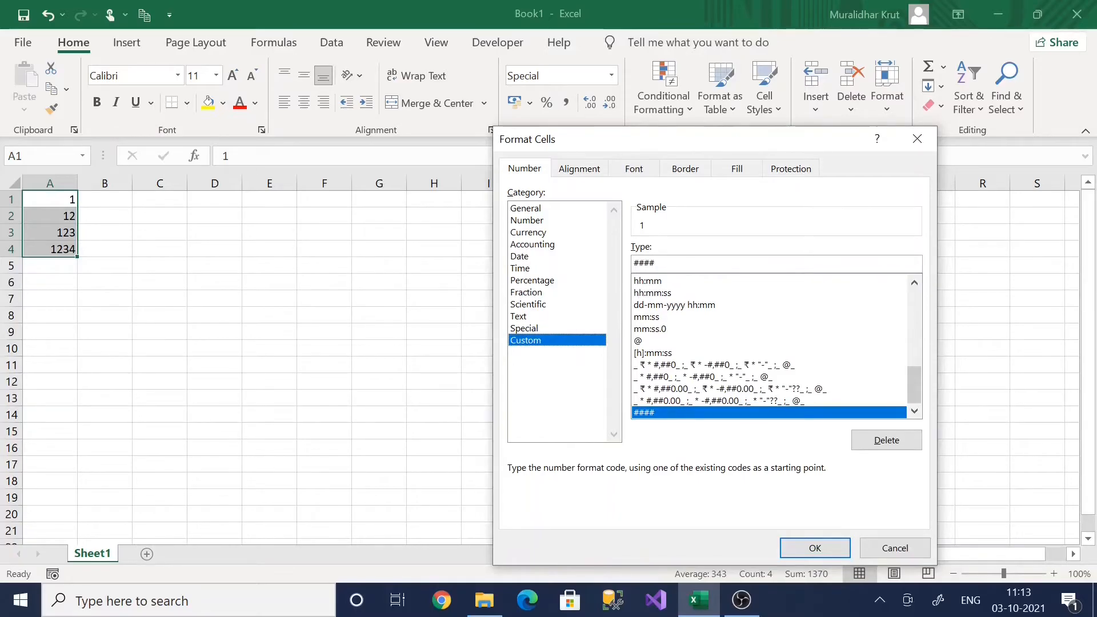
{"action": "left_click_drag", "start_coordinate": [656, 263], "coordinate": [633, 263]}
{"action": "type", "text": "0000"}
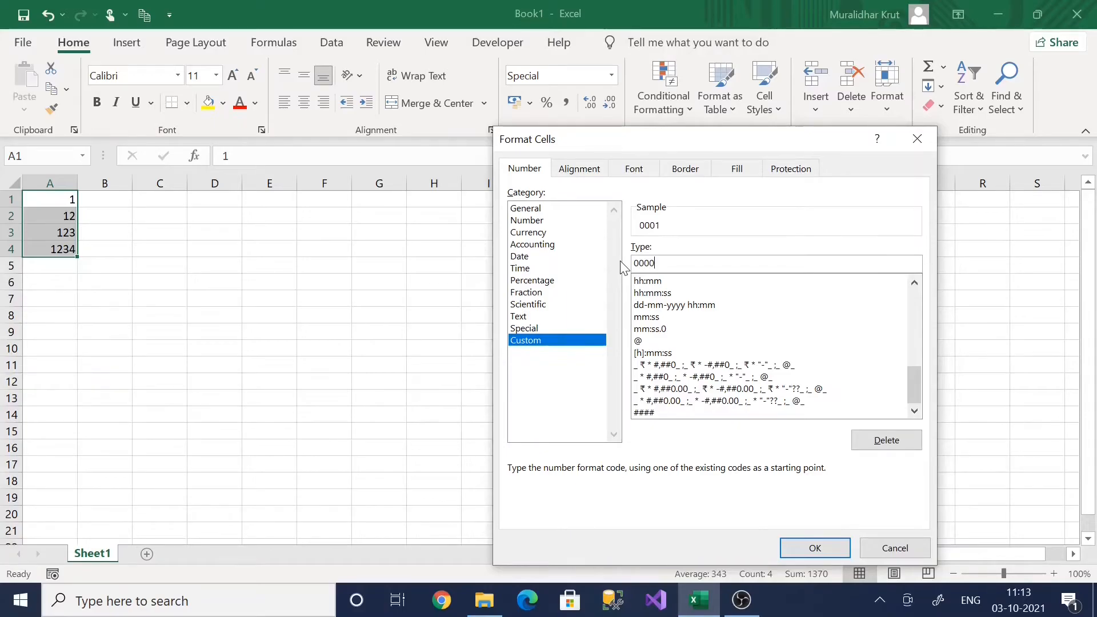
{"action": "left_click", "coordinate": [814, 550]}
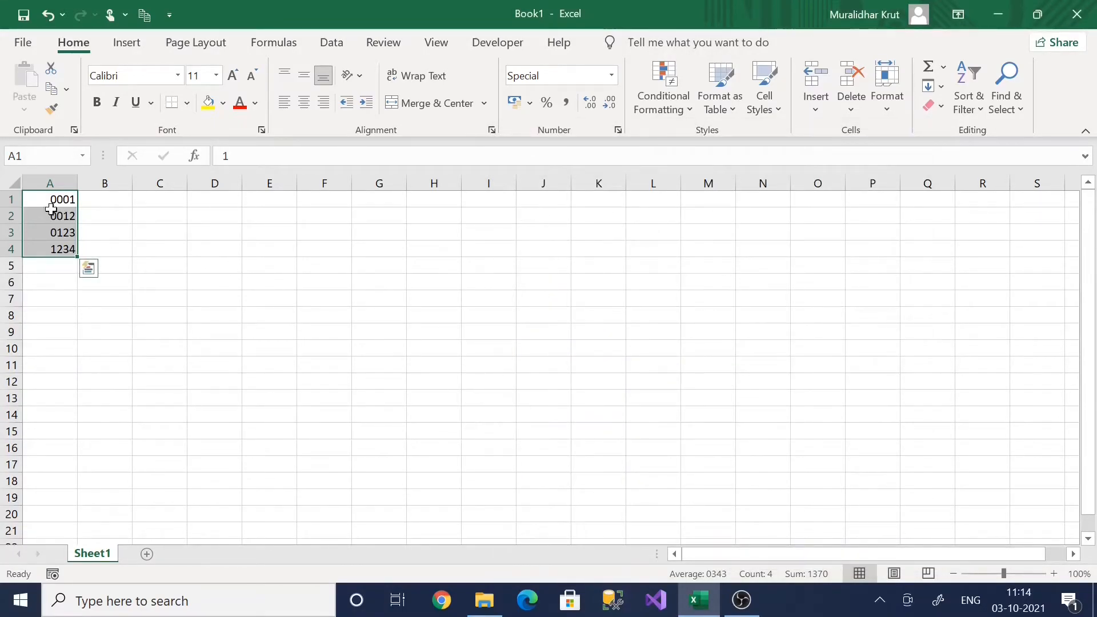
{"action": "left_click", "coordinate": [60, 217]}
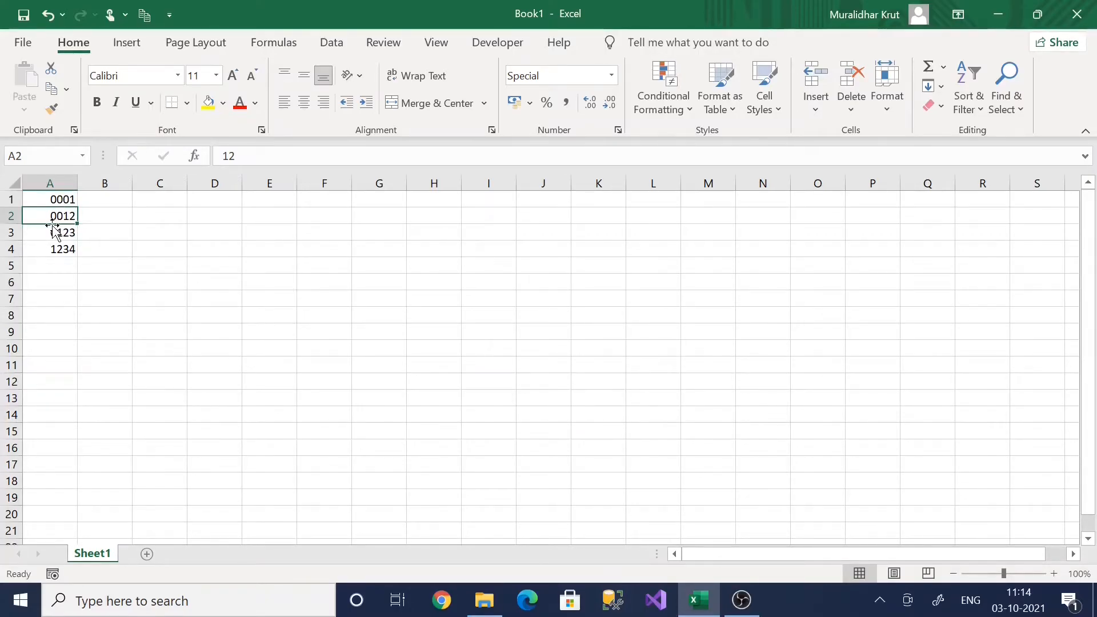
{"action": "left_click", "coordinate": [65, 251]}
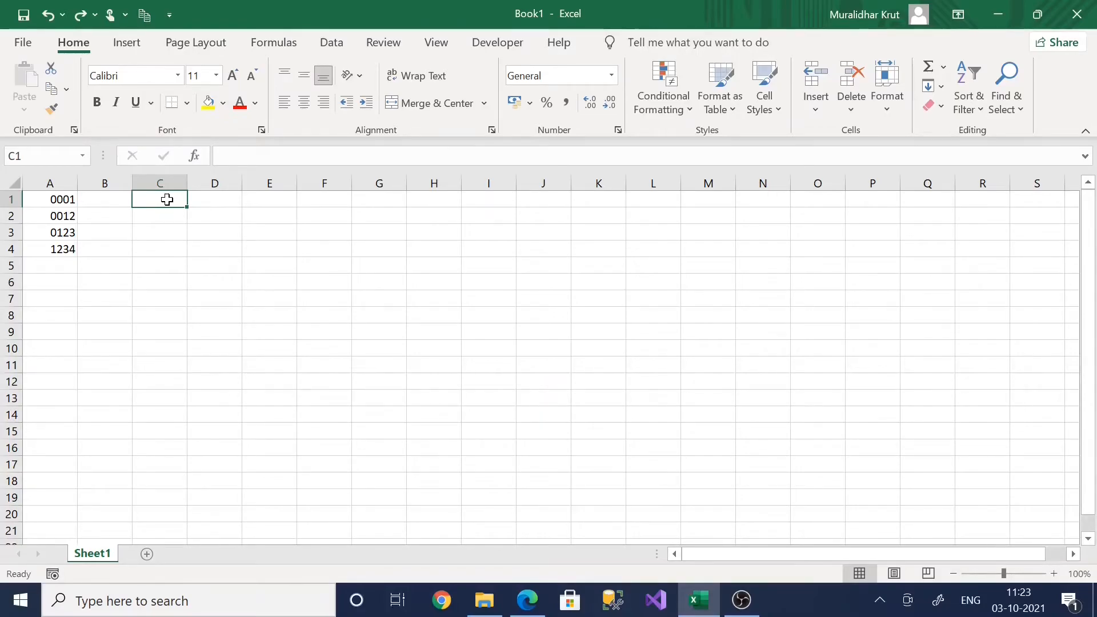
Enter the values 12345, 0 and 67890 in cells C1, C2 and C3
{"action": "type", "text": "12345"}
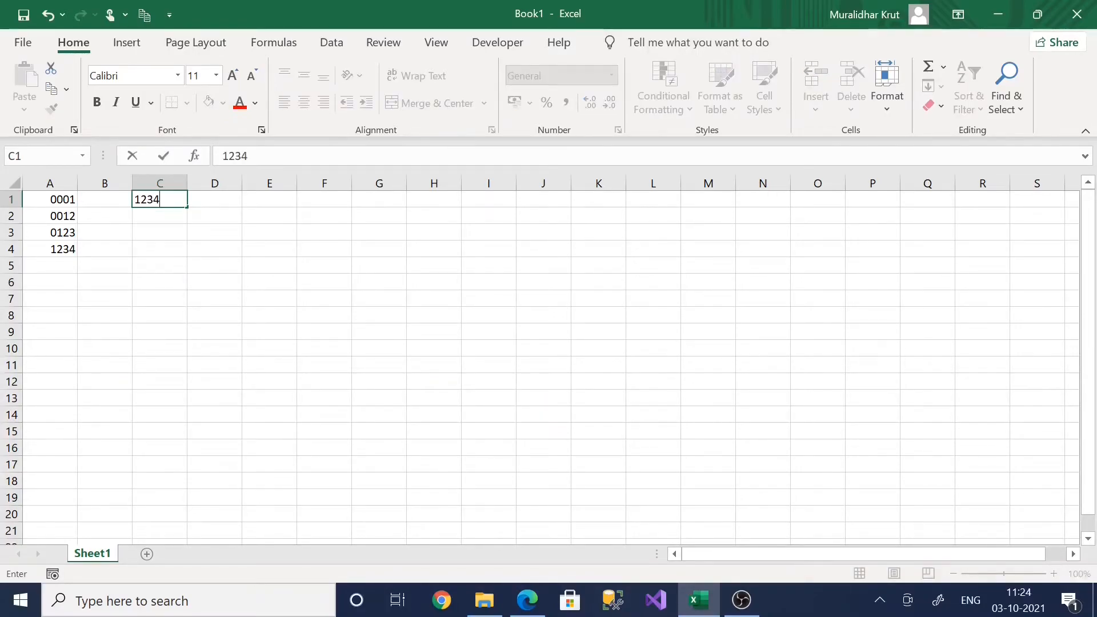
{"action": "left_click", "coordinate": [165, 222]}
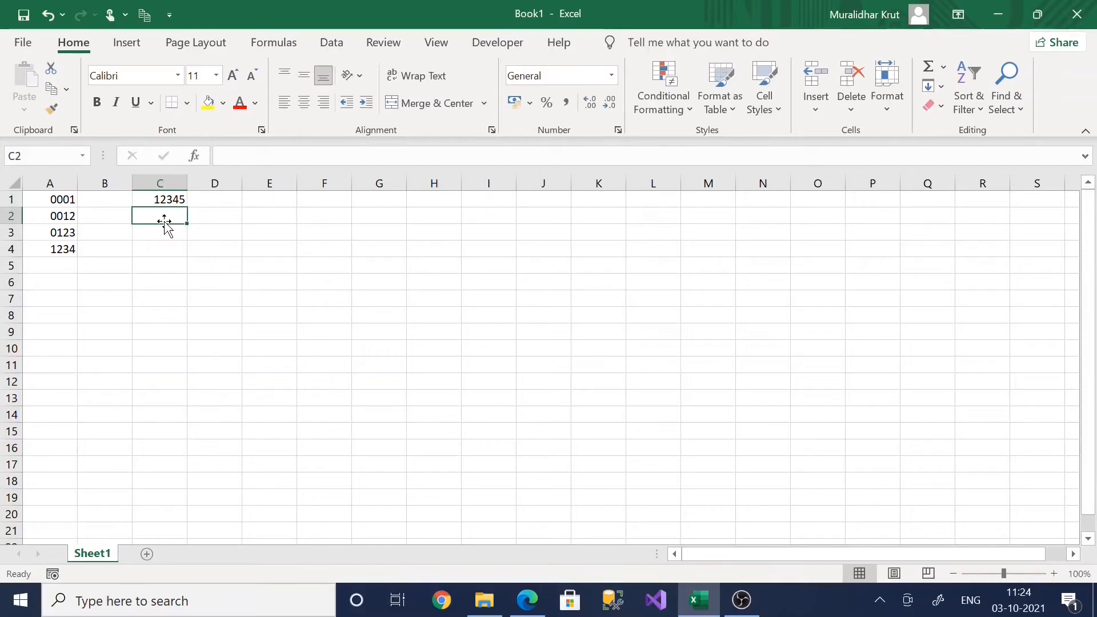
{"action": "type", "text": "0"}
{"action": "left_click", "coordinate": [163, 232]}
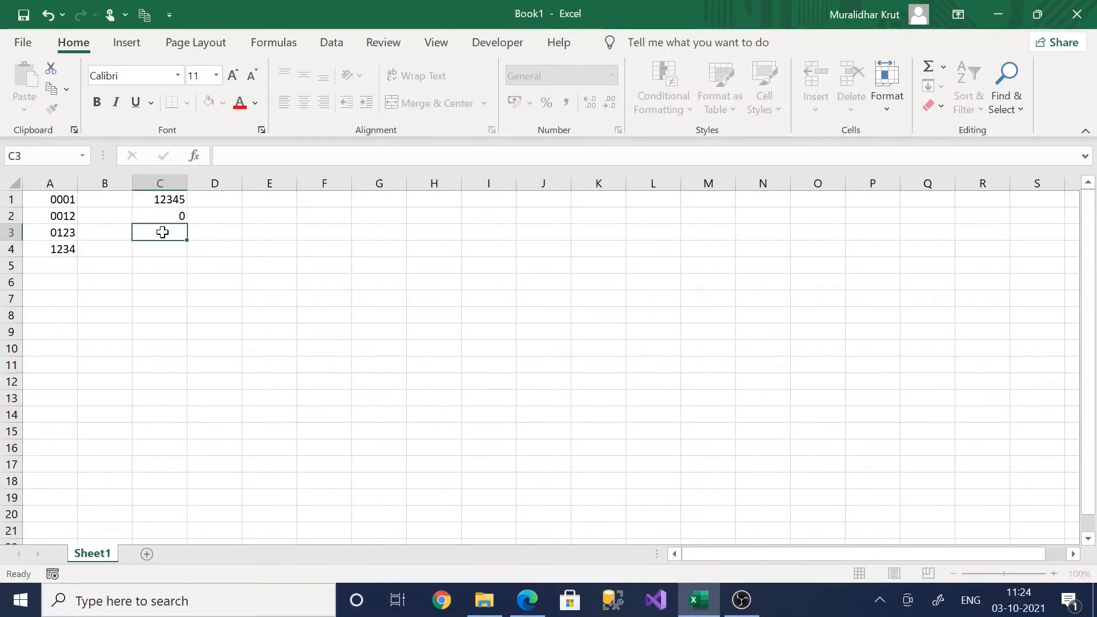
{"action": "type", "text": "67890"}
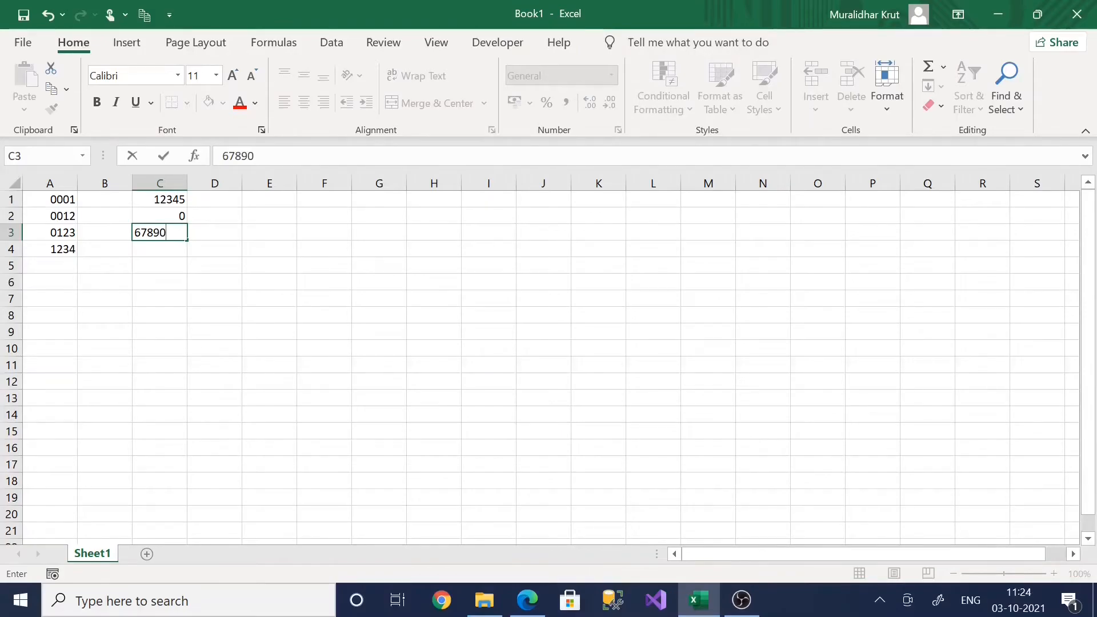
{"action": "left_click", "coordinate": [220, 288]}
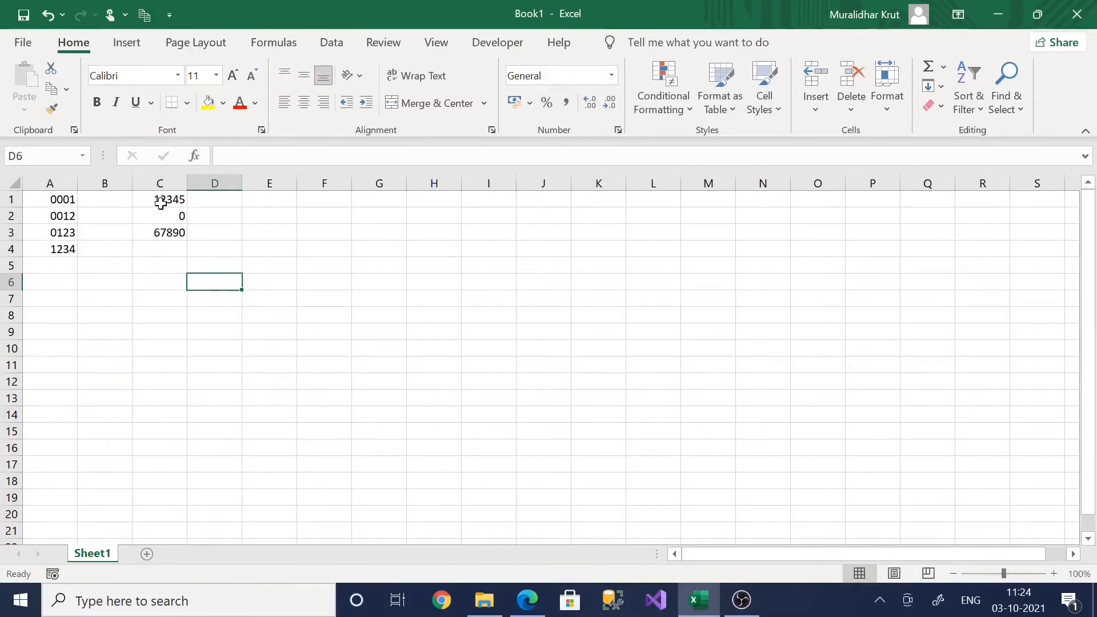
Apply the custom number format #,##0 to cells C1 through C3
{"action": "left_click_drag", "start_coordinate": [160, 203], "coordinate": [174, 232]}
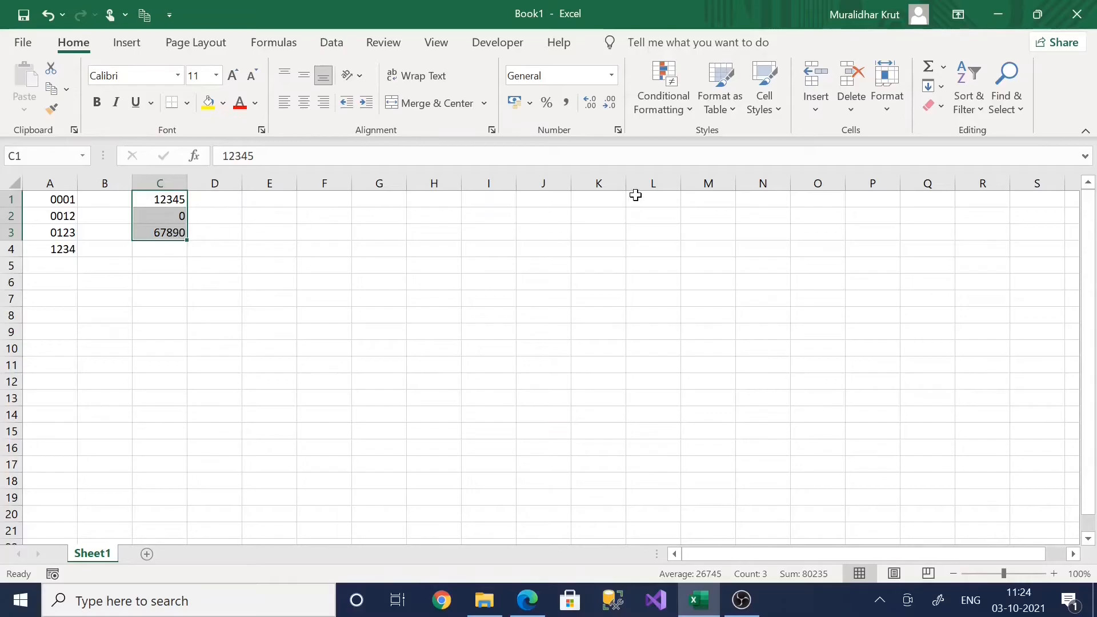
{"action": "left_click", "coordinate": [618, 130]}
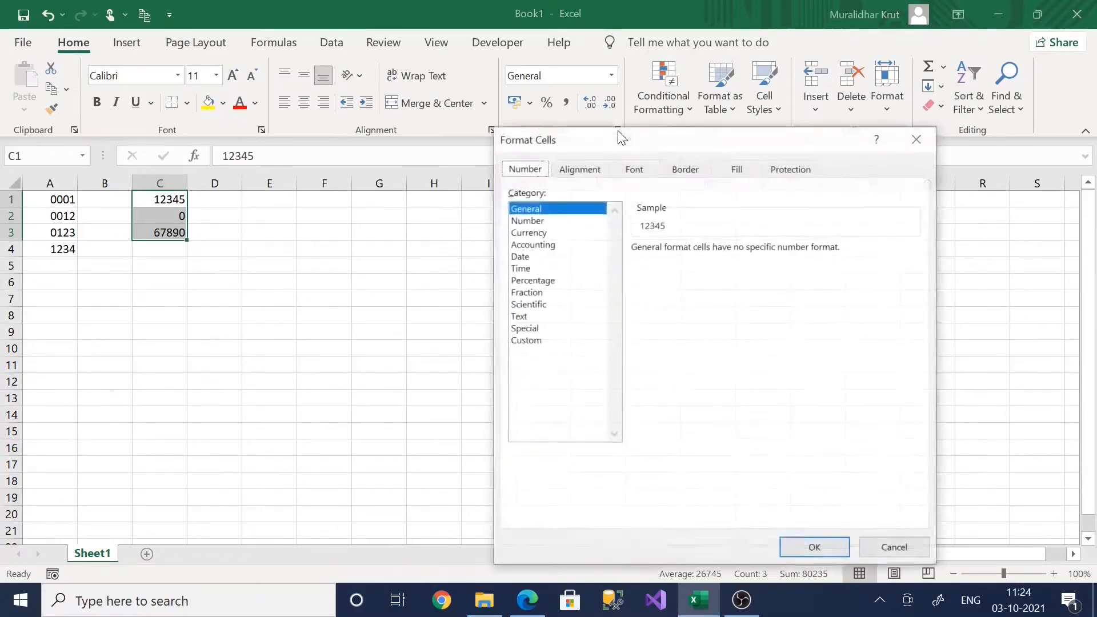
{"action": "left_click", "coordinate": [524, 341]}
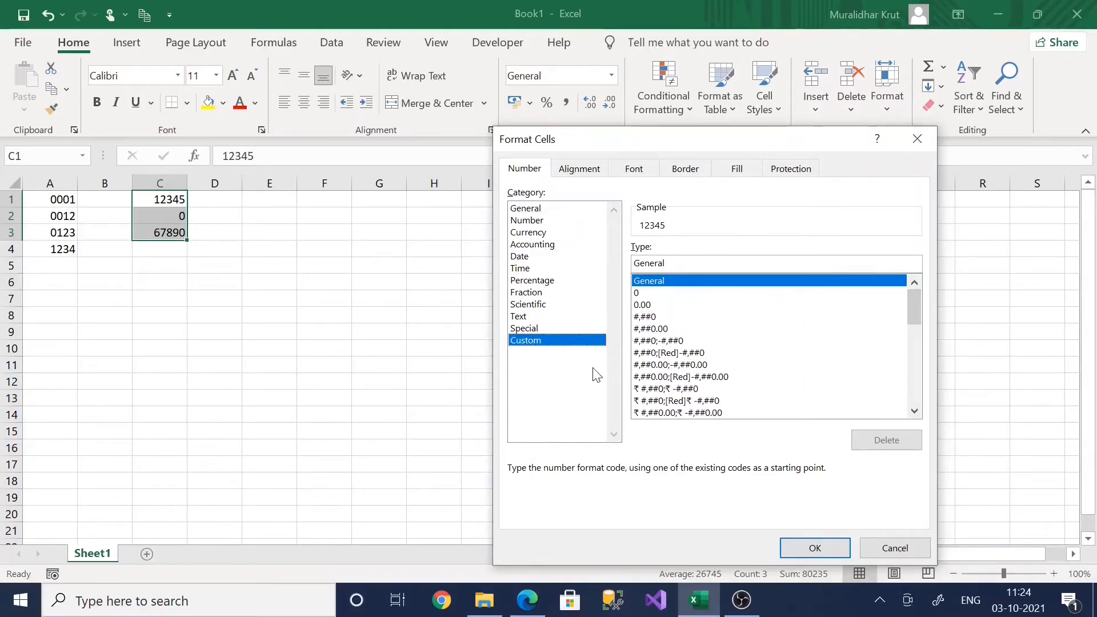
{"action": "left_click", "coordinate": [649, 319]}
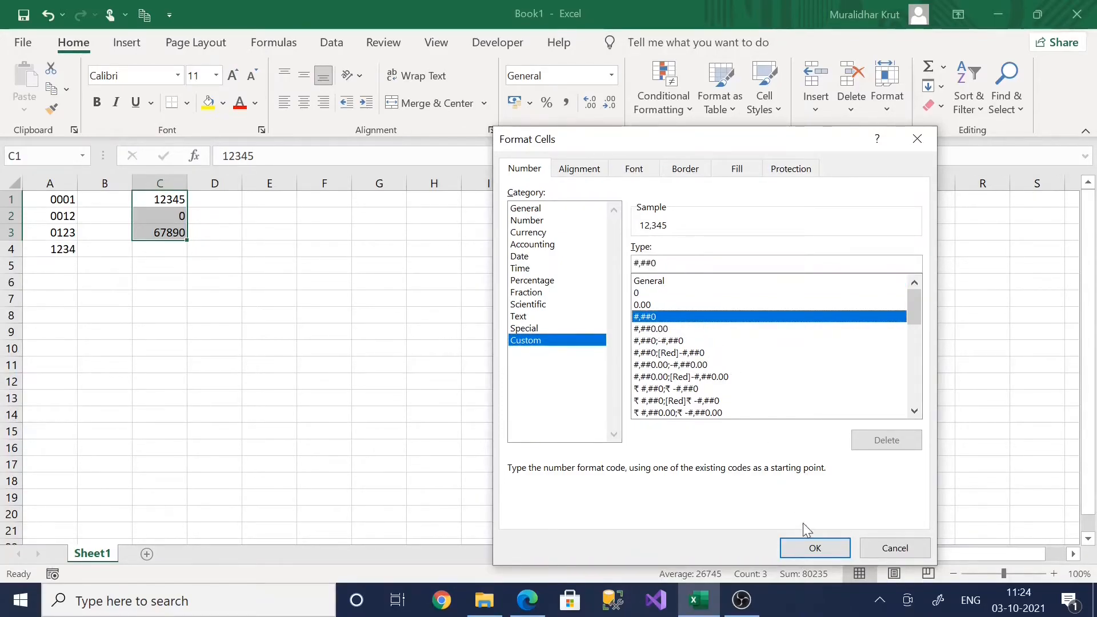
{"action": "left_click", "coordinate": [814, 549]}
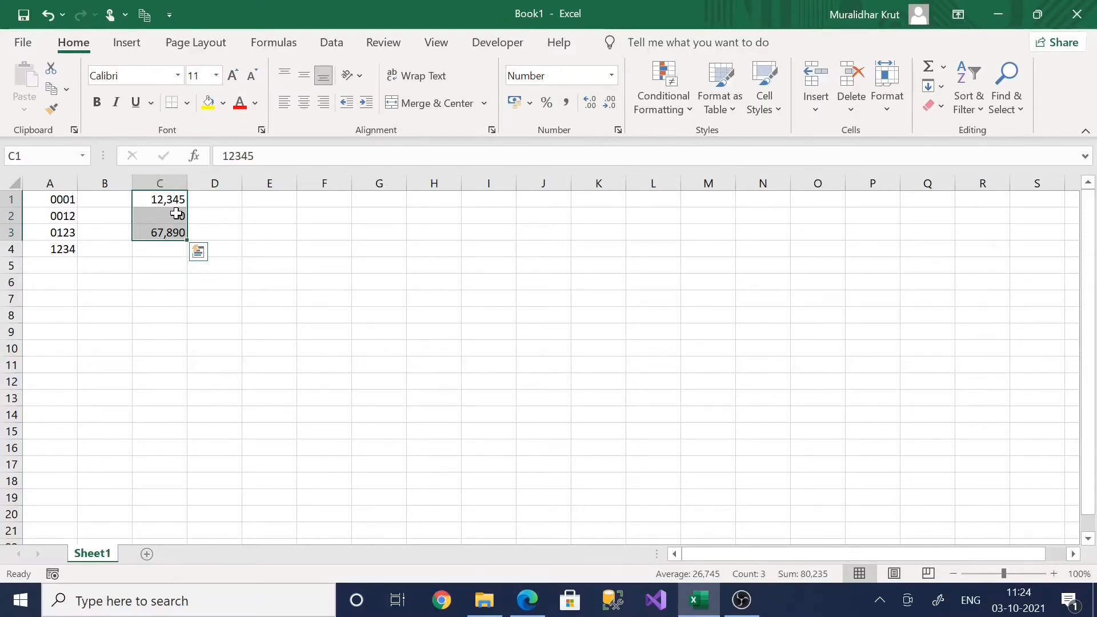
{"action": "left_click", "coordinate": [618, 130]}
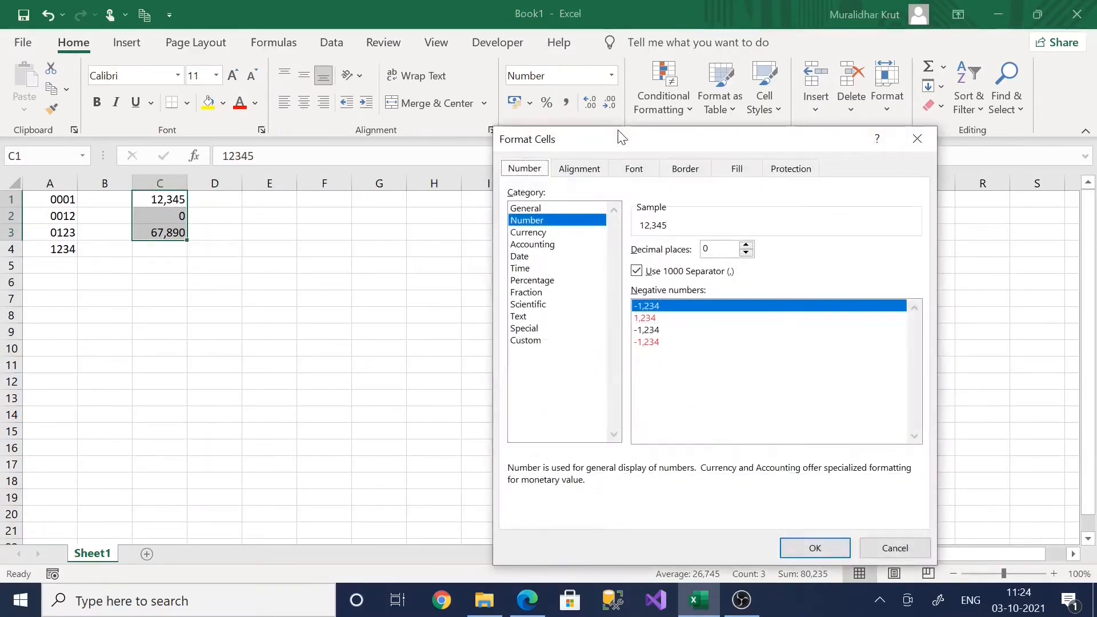
{"action": "left_click", "coordinate": [537, 341]}
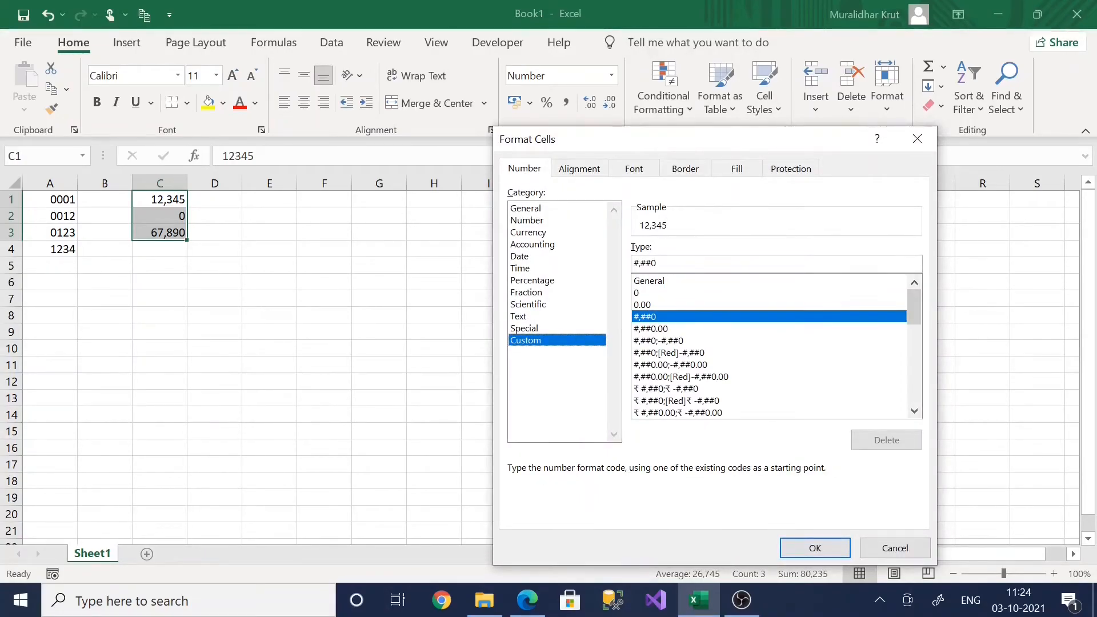
{"action": "left_click_drag", "start_coordinate": [663, 264], "coordinate": [646, 264]}
{"action": "left_click", "coordinate": [883, 542]}
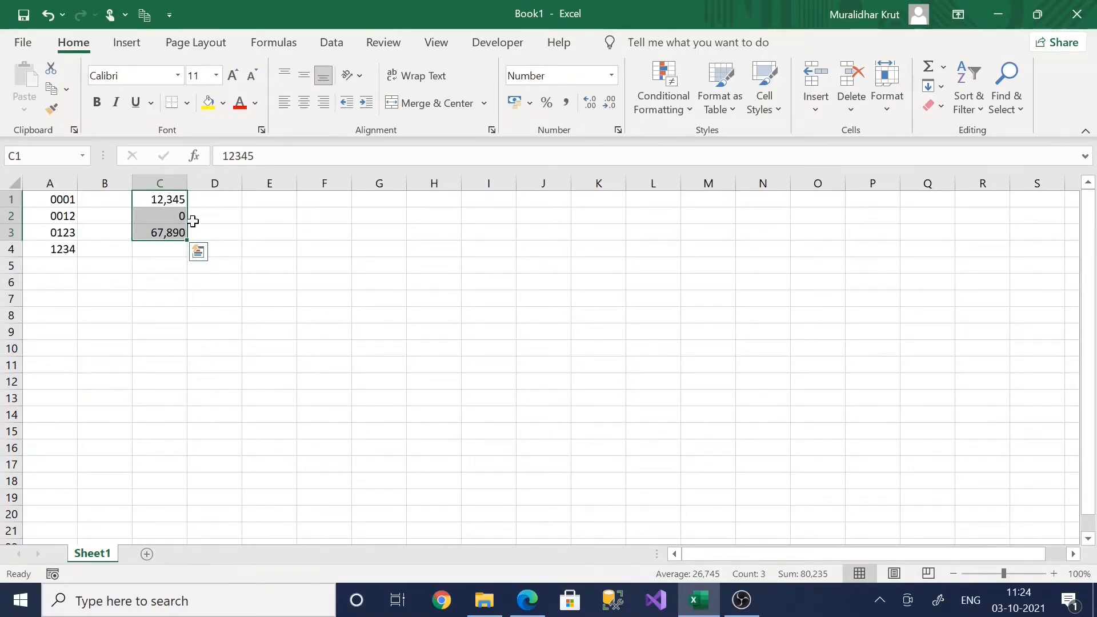
Extend the custom number format of cells C1 through C3 to #,##0;-#,##0; with an empty section for zeros
{"action": "left_click", "coordinate": [617, 130]}
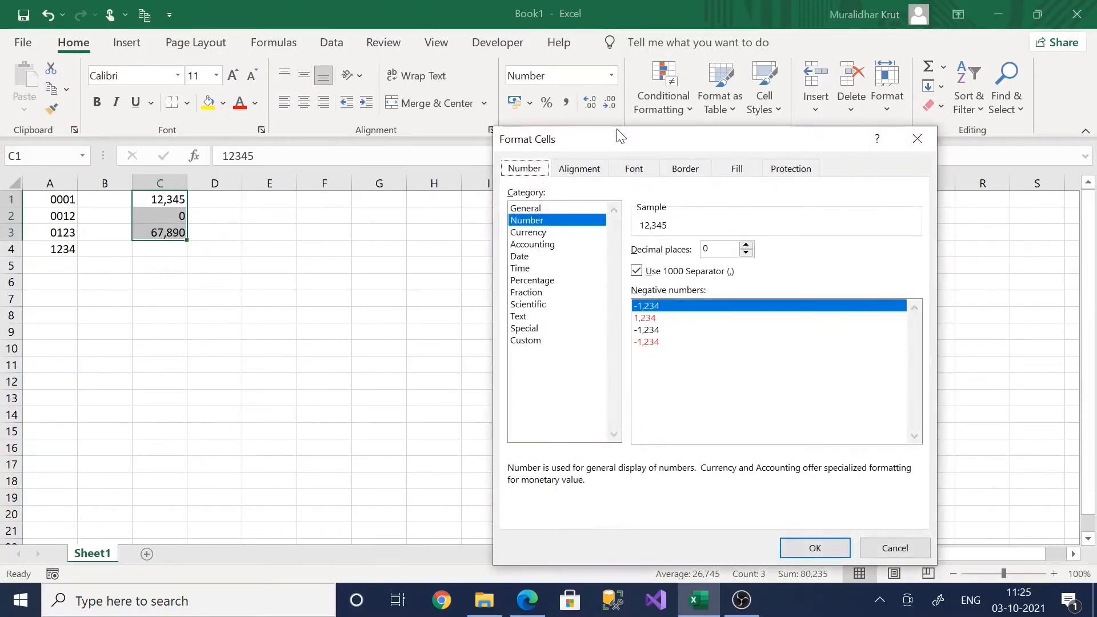
{"action": "left_click", "coordinate": [532, 341]}
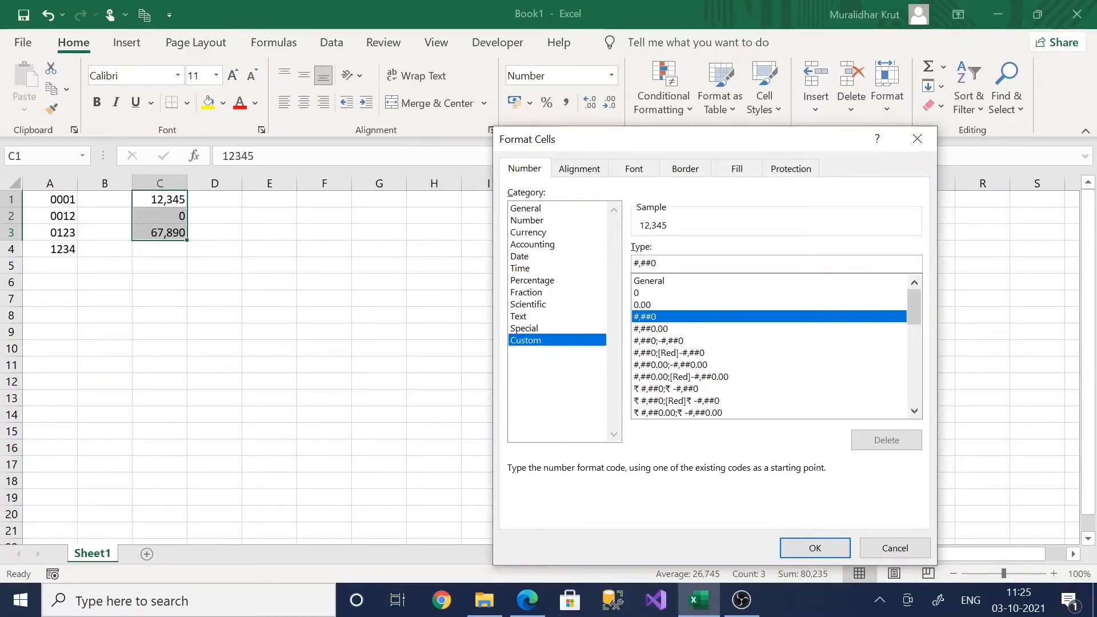
{"action": "type", "text": ";-"}
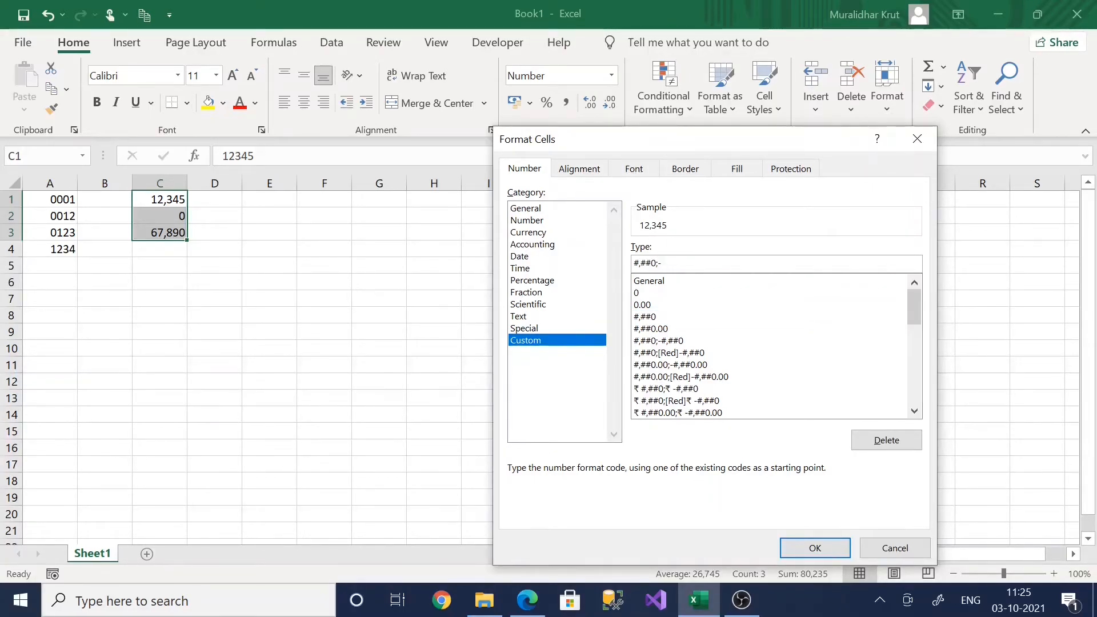
{"action": "type", "text": "#,##0;"}
{"action": "left_click", "coordinate": [806, 551]}
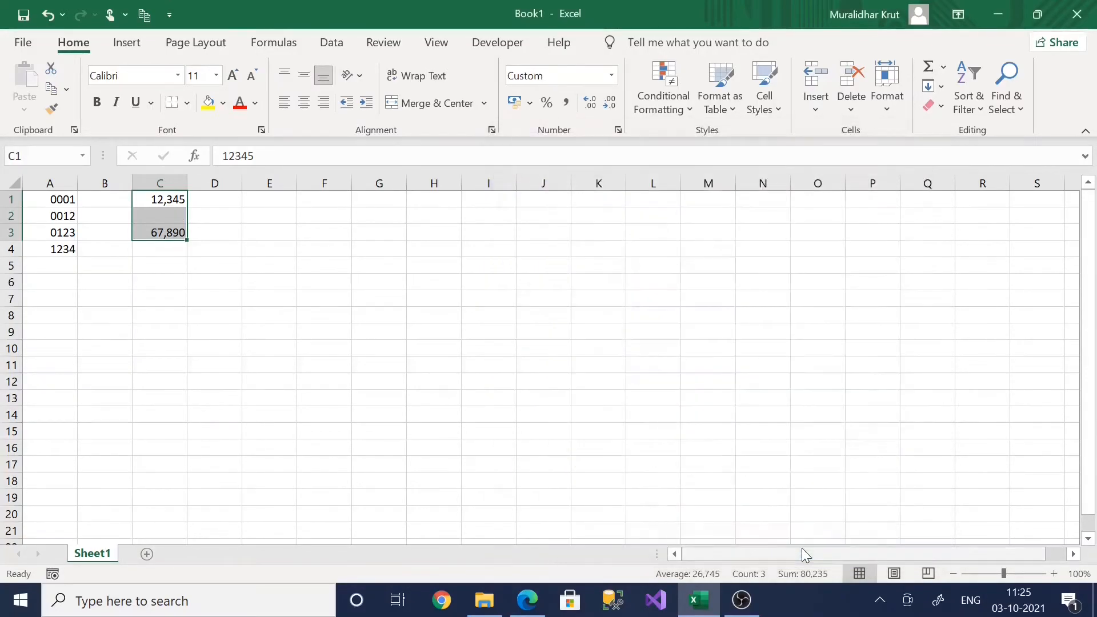
Check the underlying values of cells C3 and C2 in the formula bar
{"action": "left_click", "coordinate": [169, 234]}
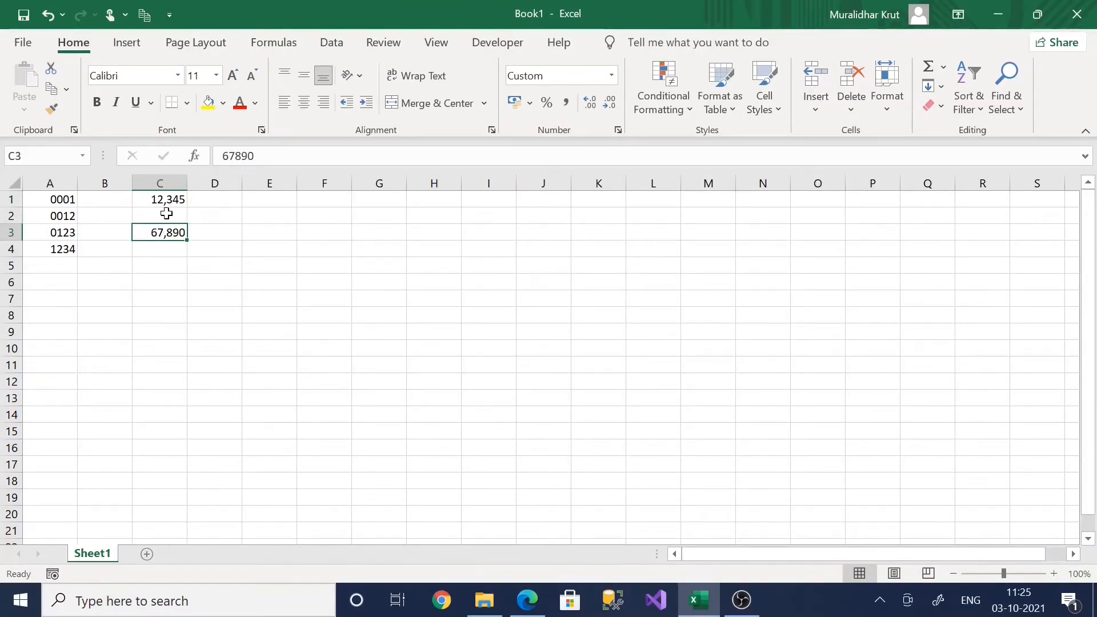
{"action": "left_click", "coordinate": [166, 213]}
{"action": "left_click", "coordinate": [173, 216]}
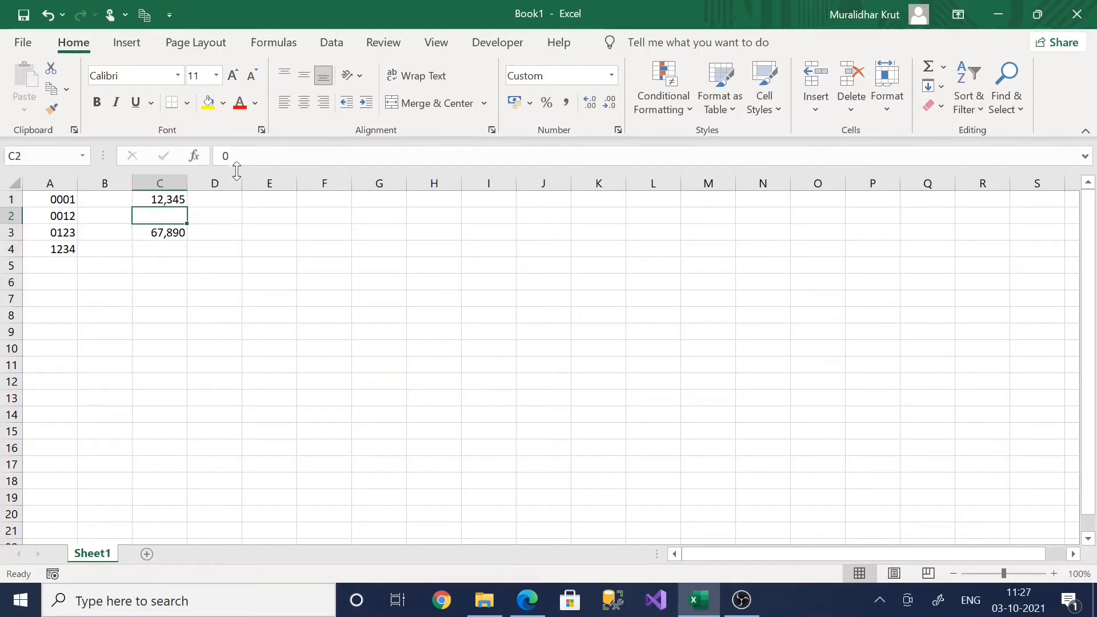
{"action": "double_click", "coordinate": [226, 155]}
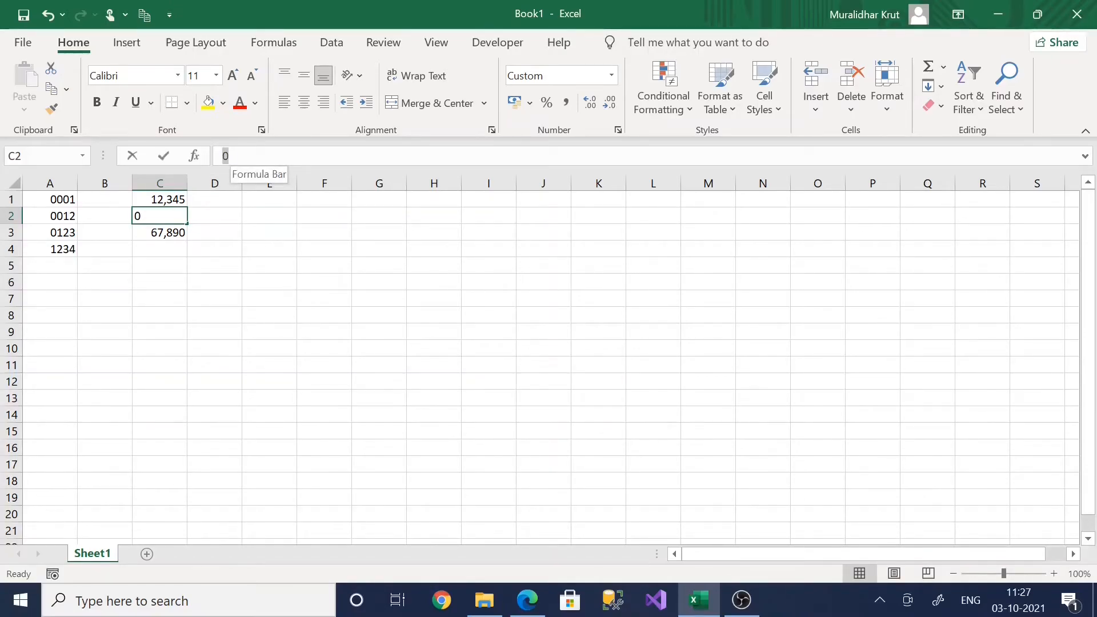
{"action": "right_click", "coordinate": [240, 235]}
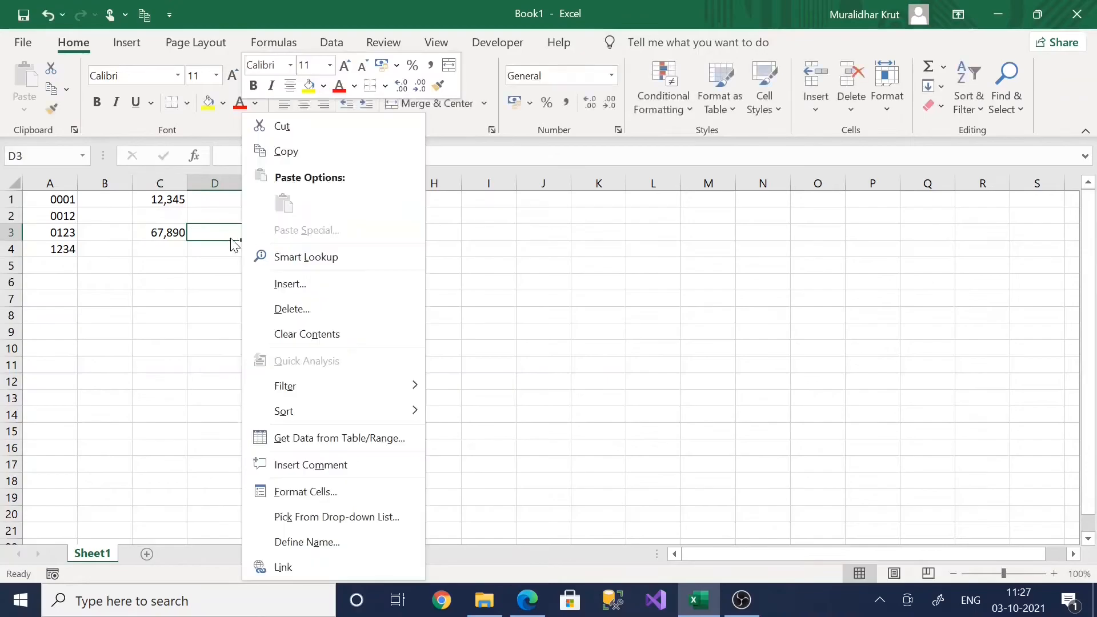
Change the custom number format of cells C1 through C3 to #,##0;-#,##0;x so that zeros display as x
{"action": "left_click", "coordinate": [165, 203]}
{"action": "left_click", "coordinate": [162, 200]}
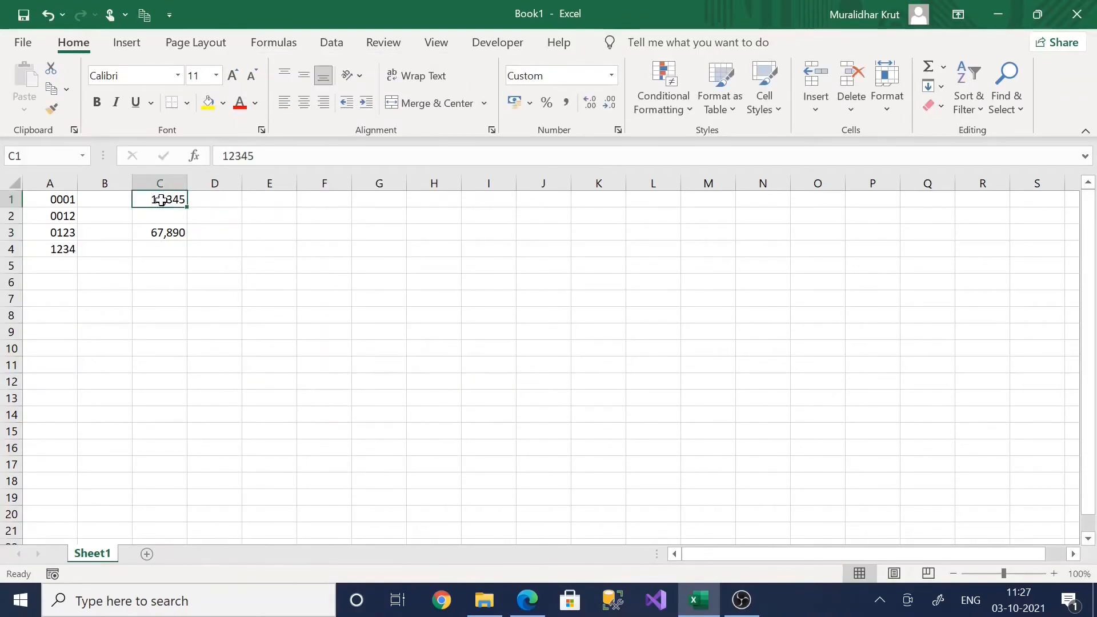
{"action": "left_click_drag", "start_coordinate": [162, 200], "coordinate": [174, 235]}
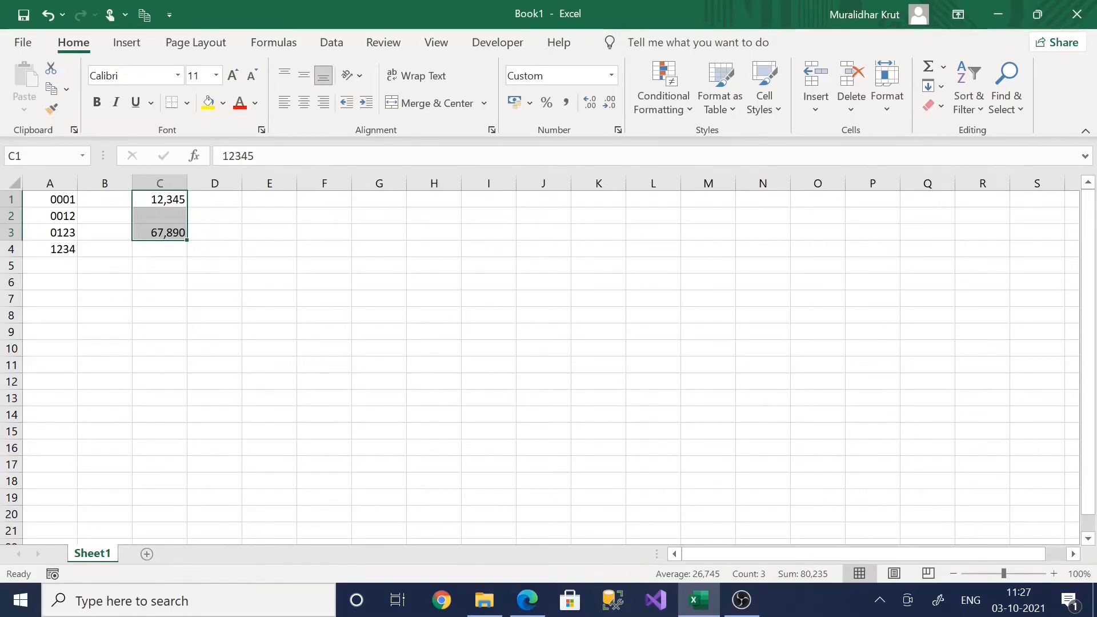
{"action": "left_click", "coordinate": [617, 132]}
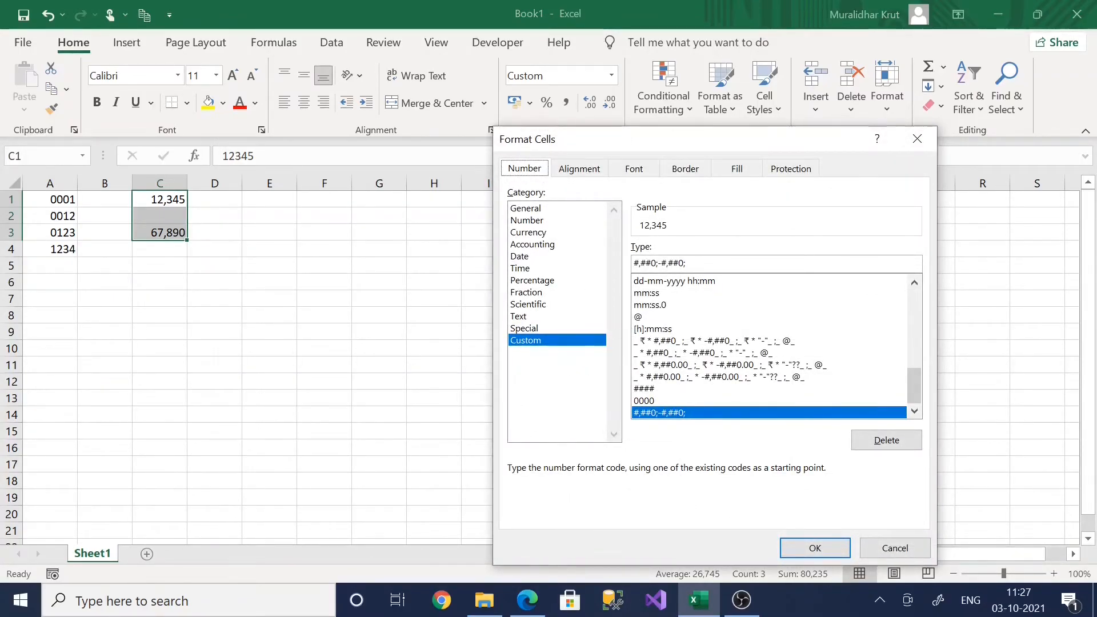
{"action": "left_click", "coordinate": [689, 263]}
{"action": "type", "text": "x"}
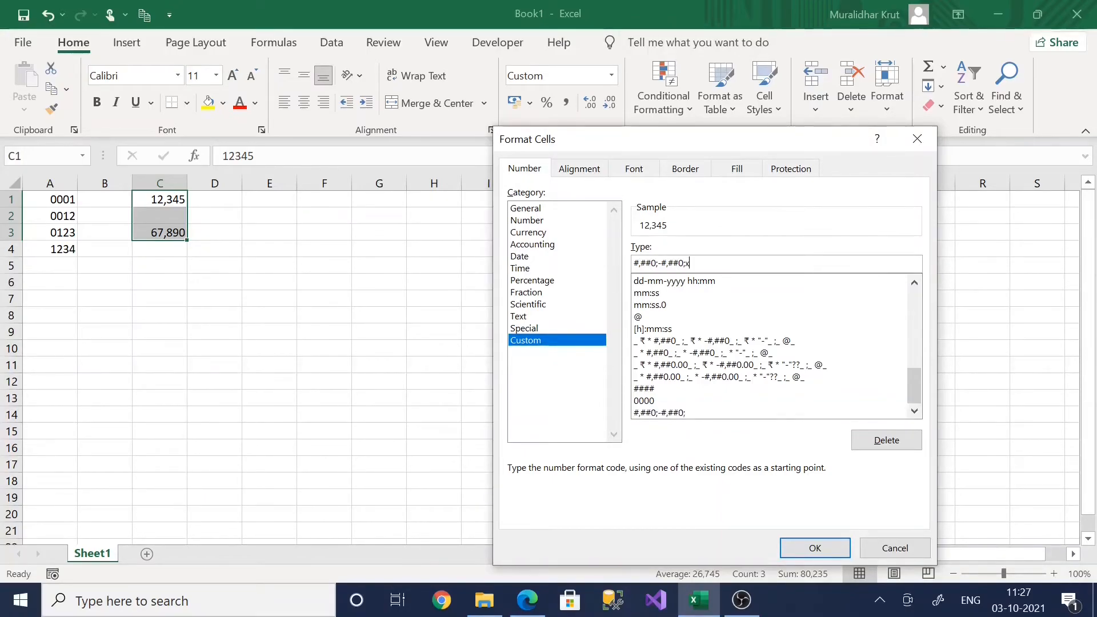
{"action": "left_click", "coordinate": [801, 550]}
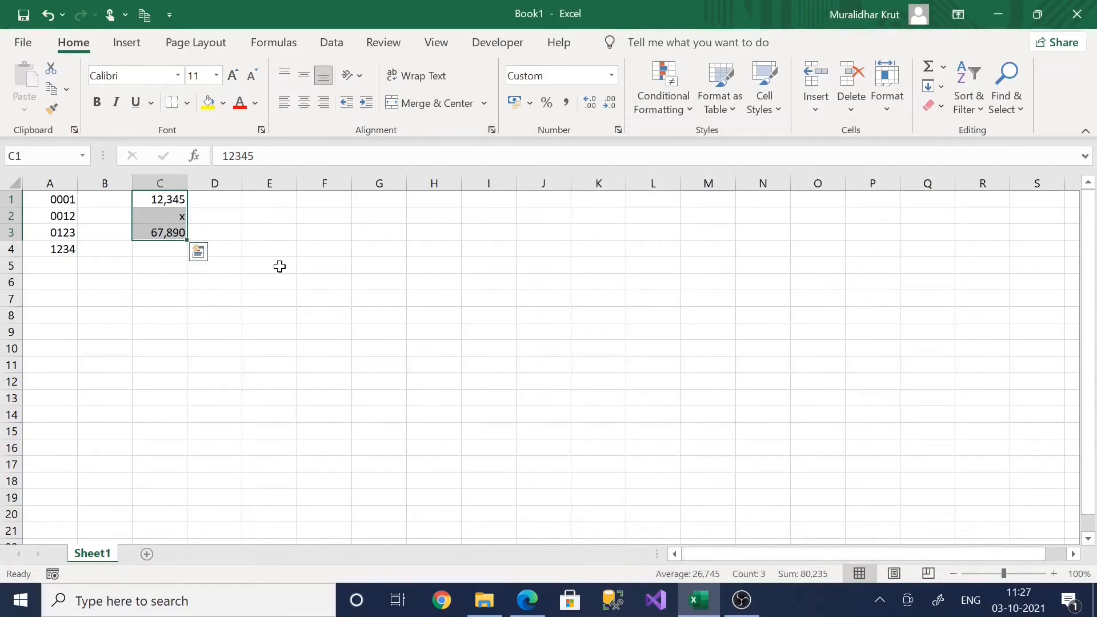
Compare the displayed contents of cells C1 through C3 with their stored values
{"action": "left_click", "coordinate": [220, 278]}
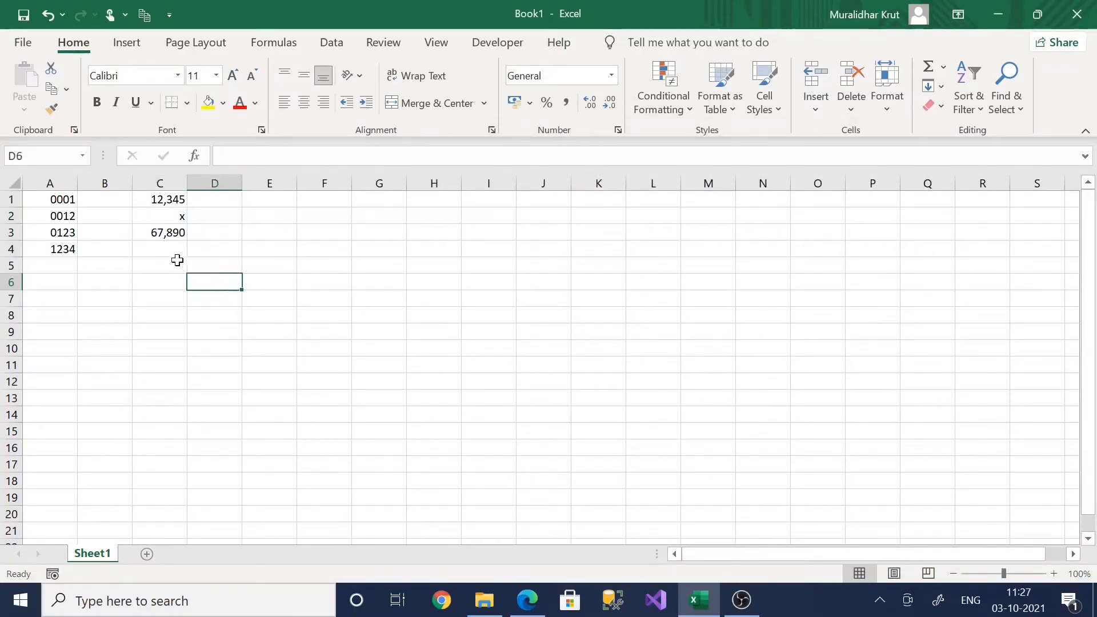
{"action": "left_click", "coordinate": [165, 233]}
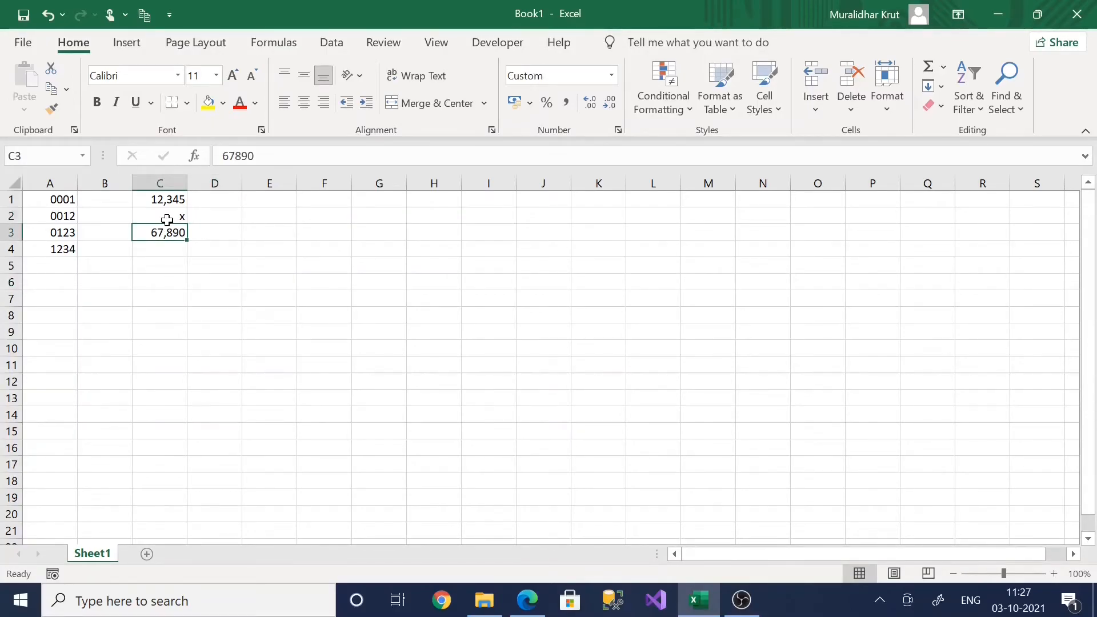
{"action": "left_click", "coordinate": [167, 220]}
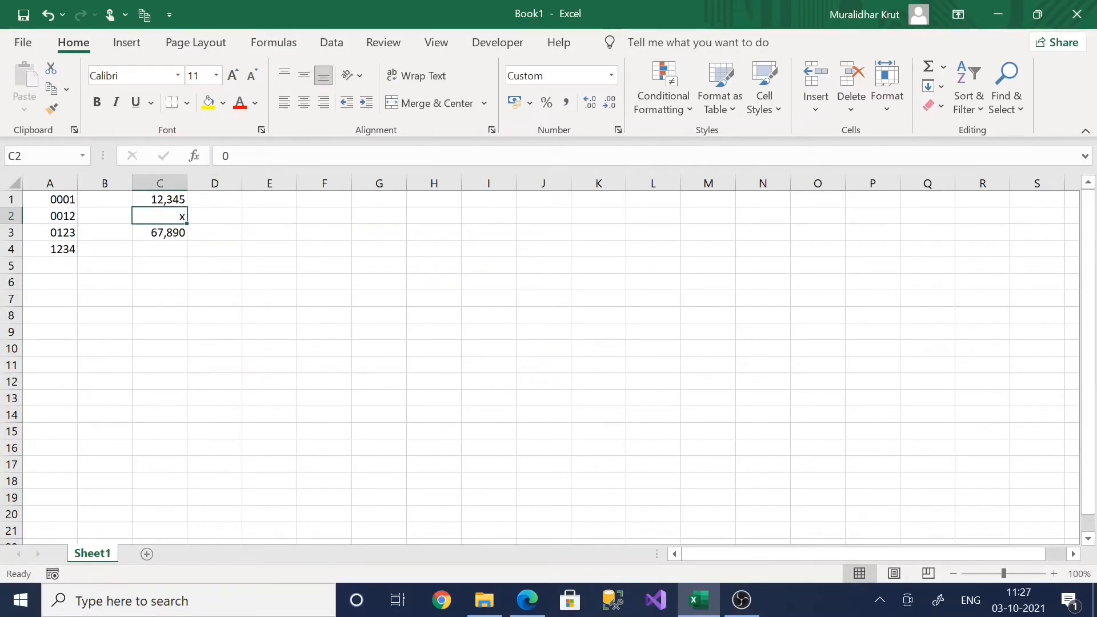
{"action": "left_click", "coordinate": [158, 200]}
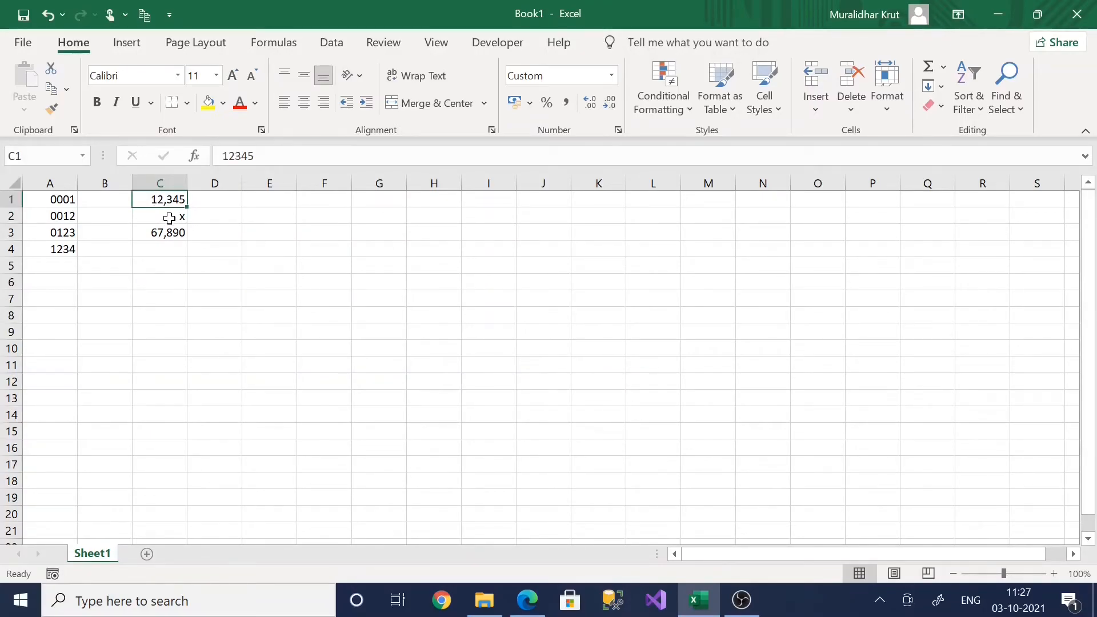
{"action": "left_click", "coordinate": [170, 218]}
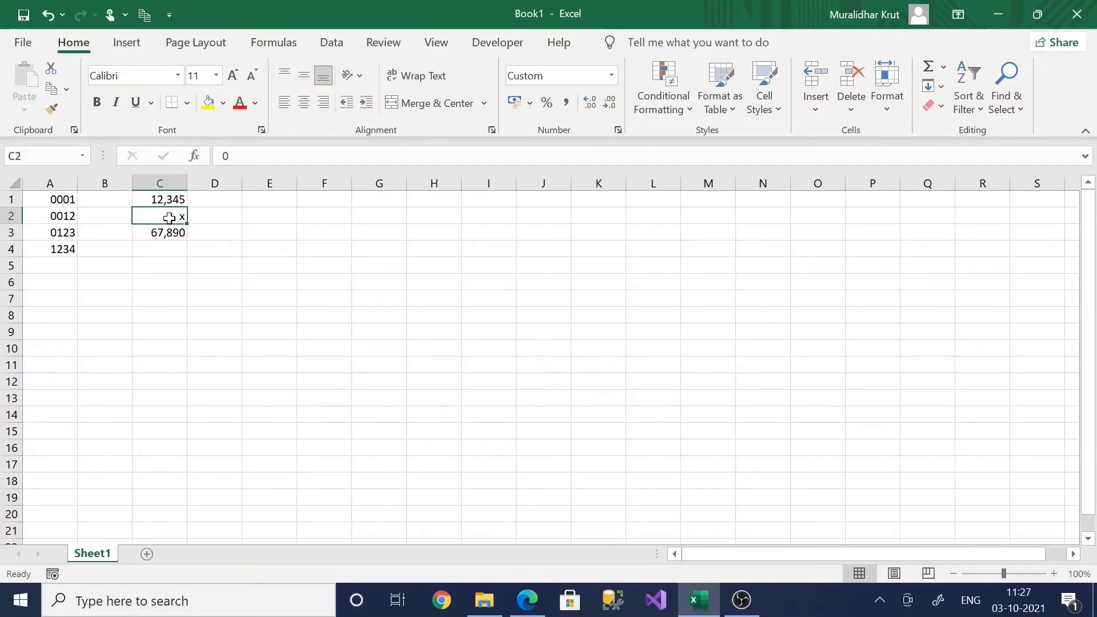
{"action": "left_click", "coordinate": [228, 156]}
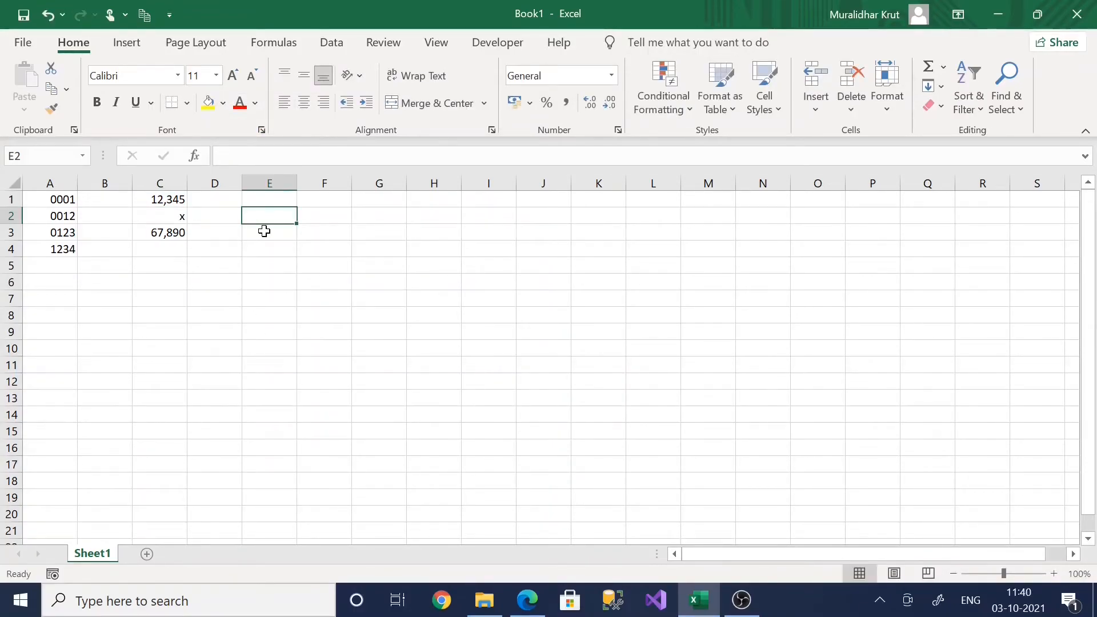
Enter the values 1234, -12 and 6789 in cells E1, E2 and E3
{"action": "left_click", "coordinate": [269, 200]}
{"action": "type", "text": "1234"}
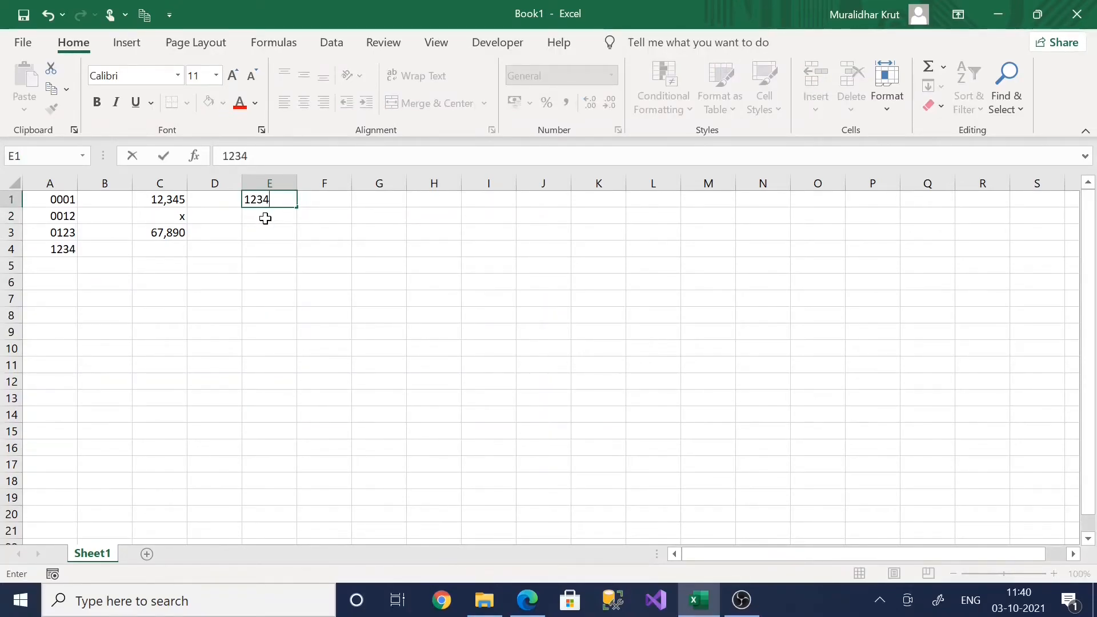
{"action": "key", "text": "Return"}
{"action": "type", "text": "-12"}
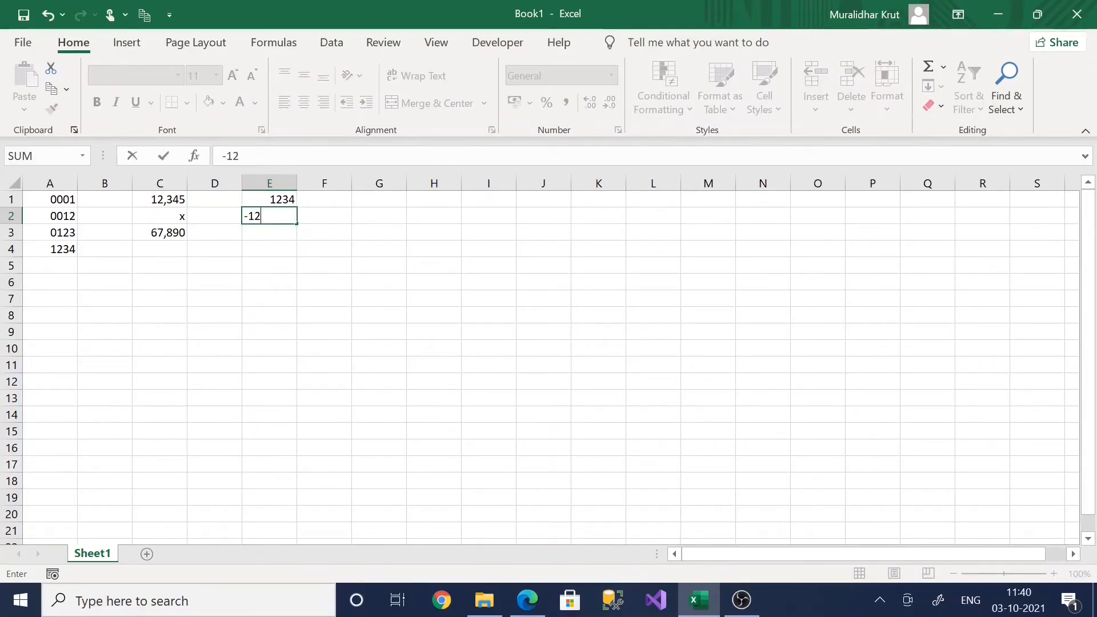
{"action": "key", "text": "Return"}
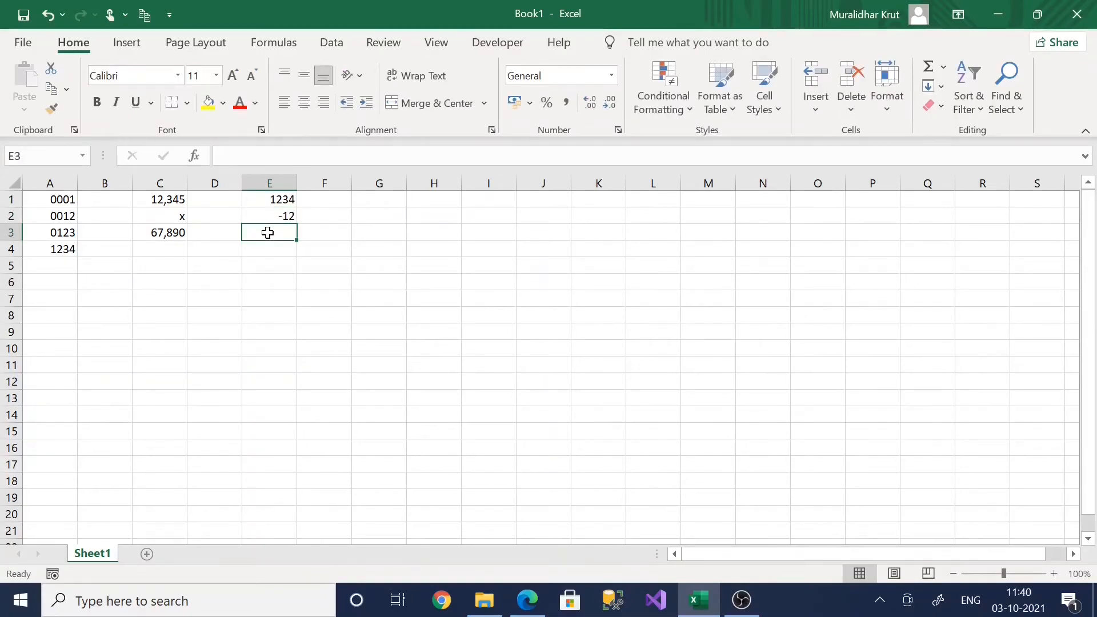
{"action": "type", "text": "6789"}
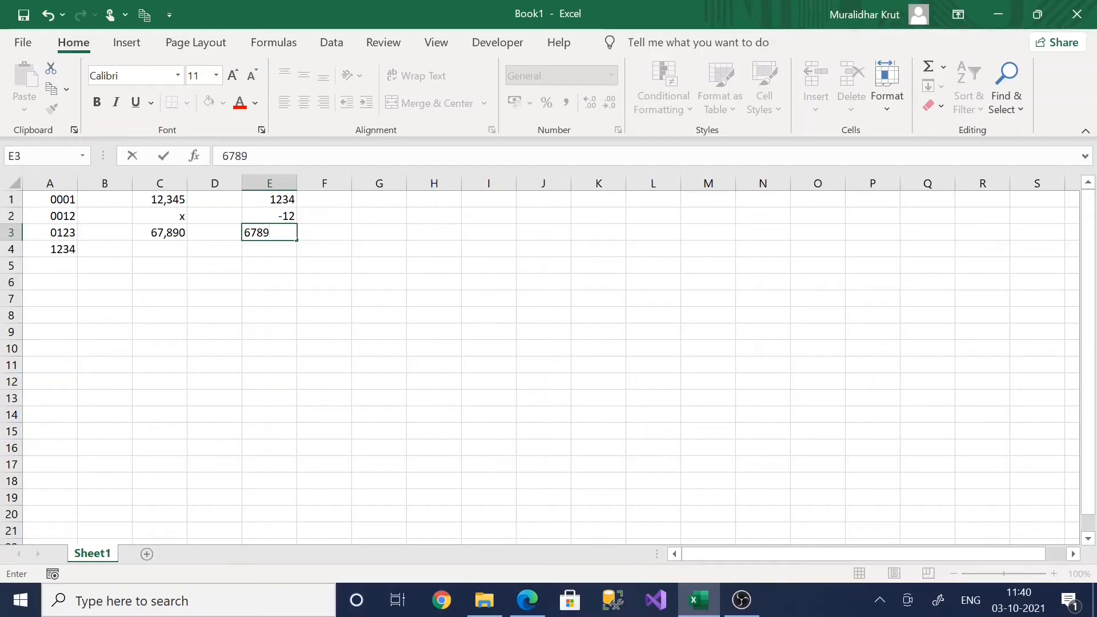
{"action": "left_click", "coordinate": [309, 255]}
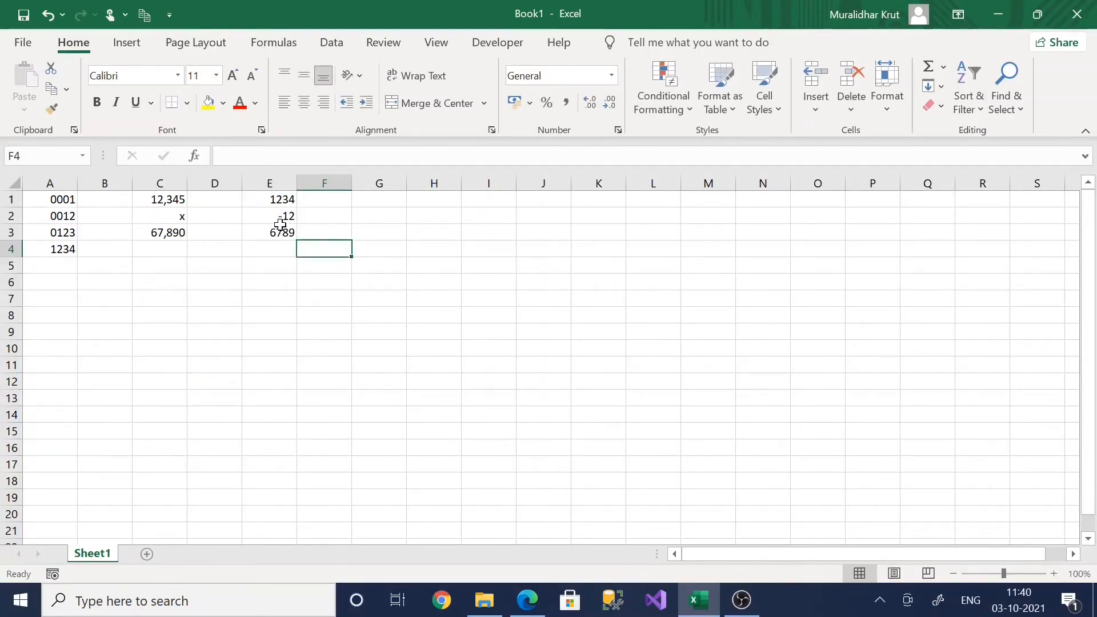
Apply the custom number format #;-# "loss" to cells E1 through E3 and check the negative value in E2
{"action": "left_click_drag", "start_coordinate": [261, 199], "coordinate": [280, 232]}
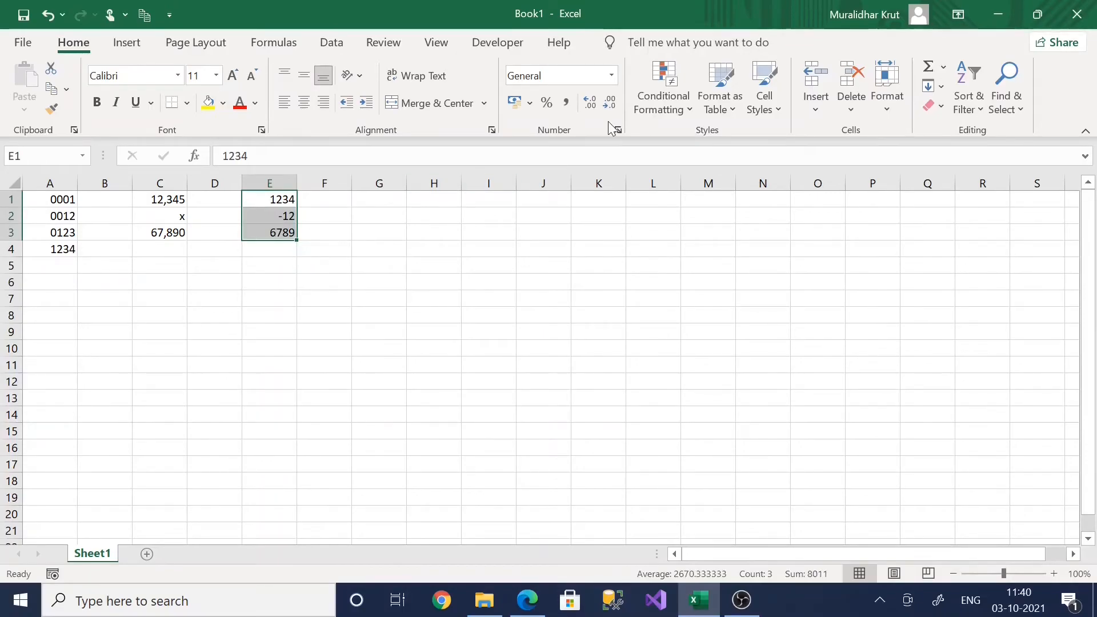
{"action": "left_click", "coordinate": [619, 131]}
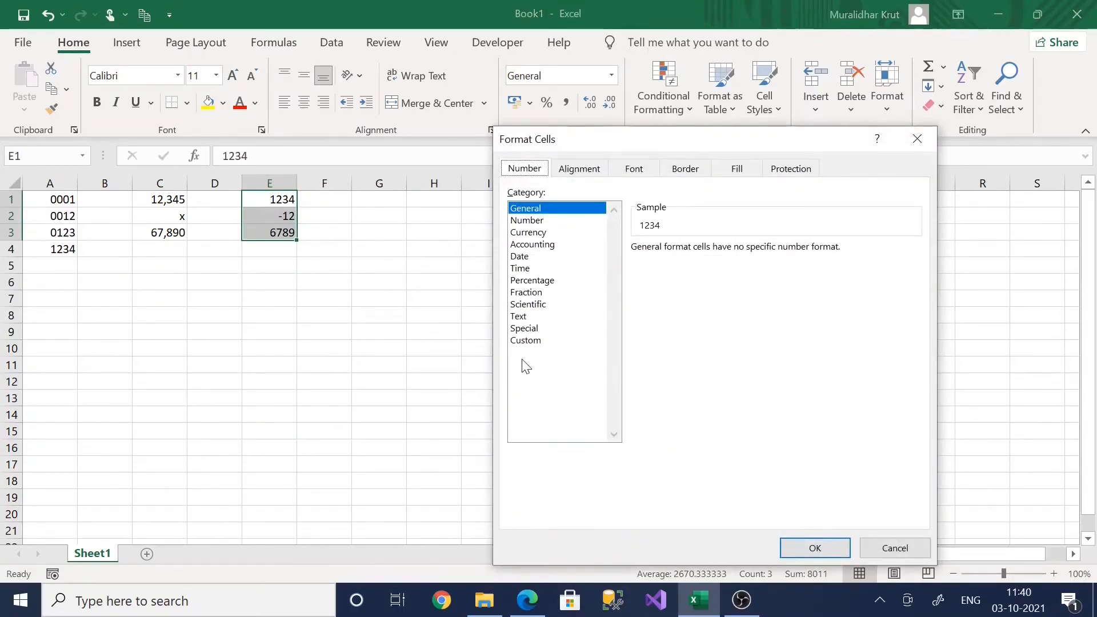
{"action": "left_click", "coordinate": [527, 342]}
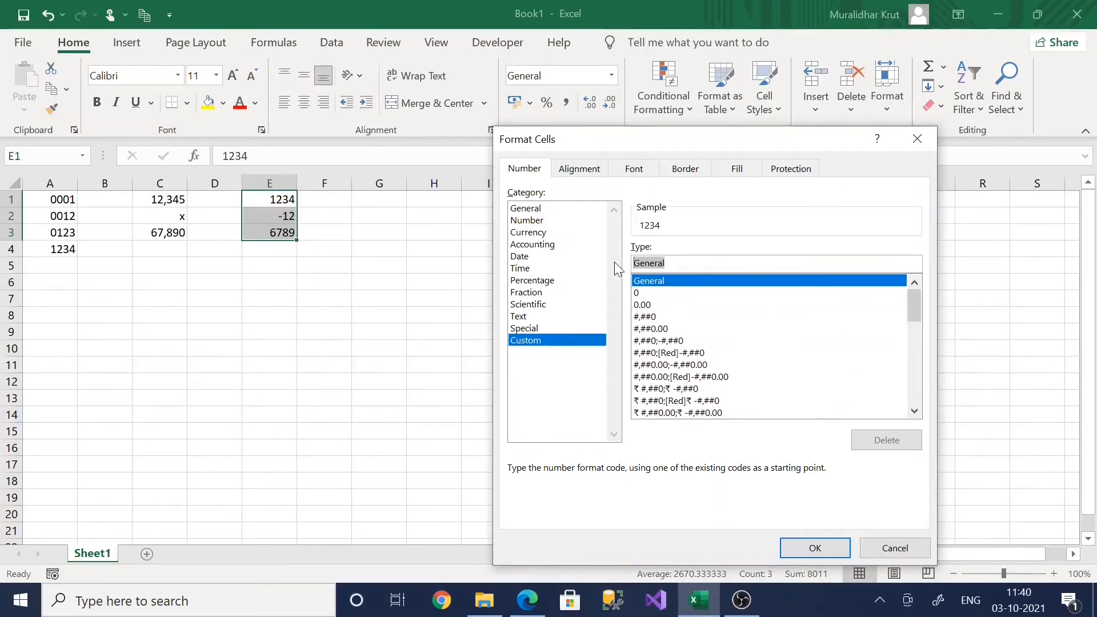
{"action": "type", "text": "#"}
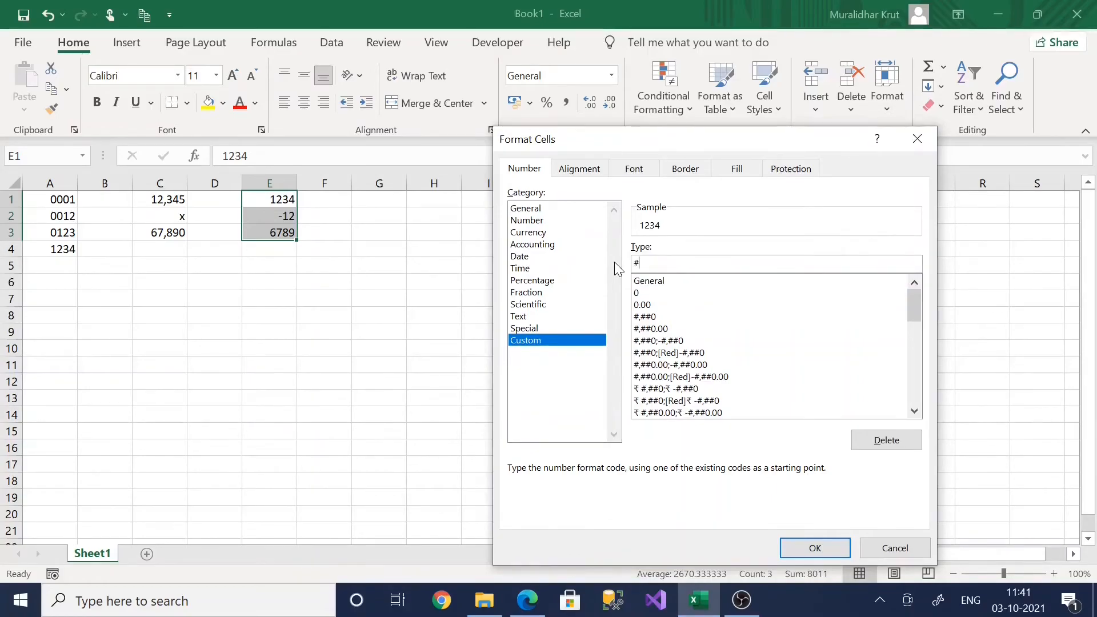
{"action": "type", "text": ";-# \"loss\""}
{"action": "left_click", "coordinate": [809, 547]}
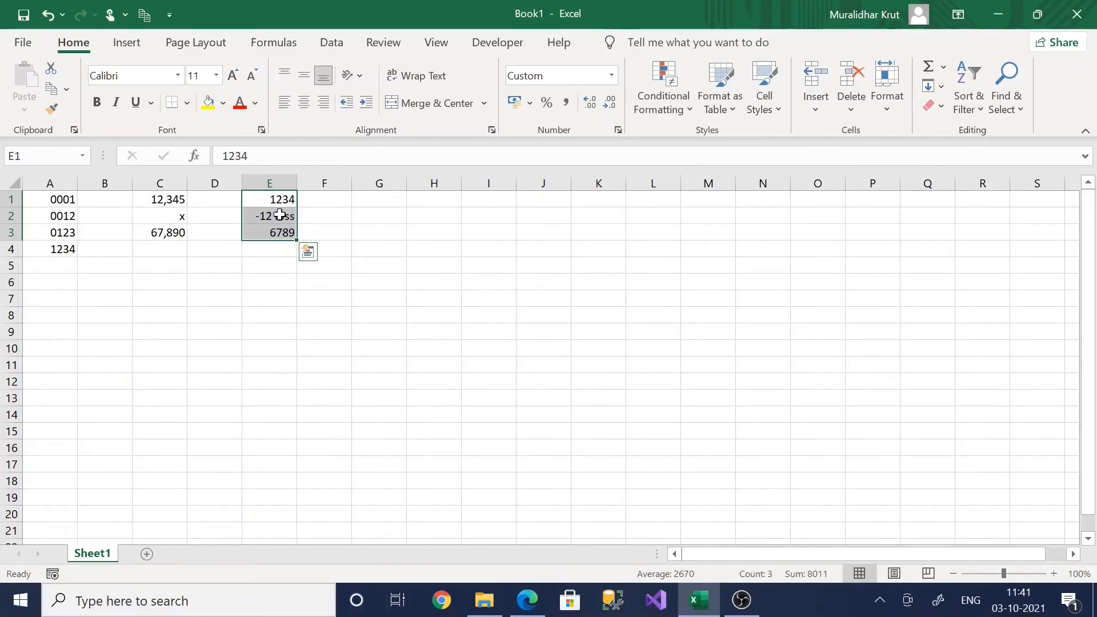
{"action": "left_click", "coordinate": [276, 282]}
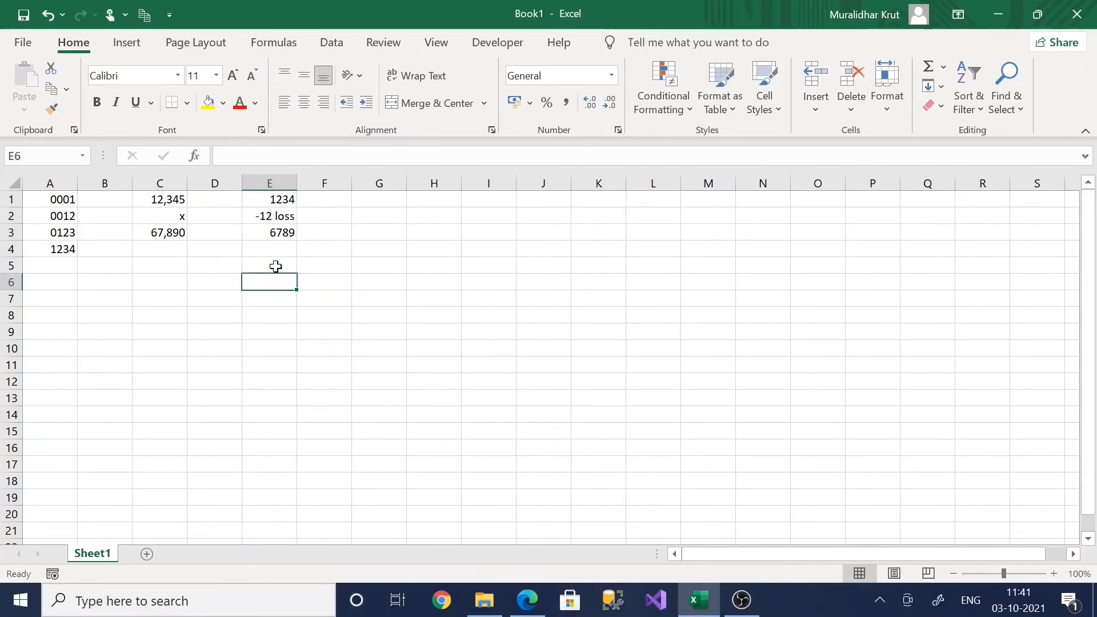
{"action": "left_click", "coordinate": [284, 218]}
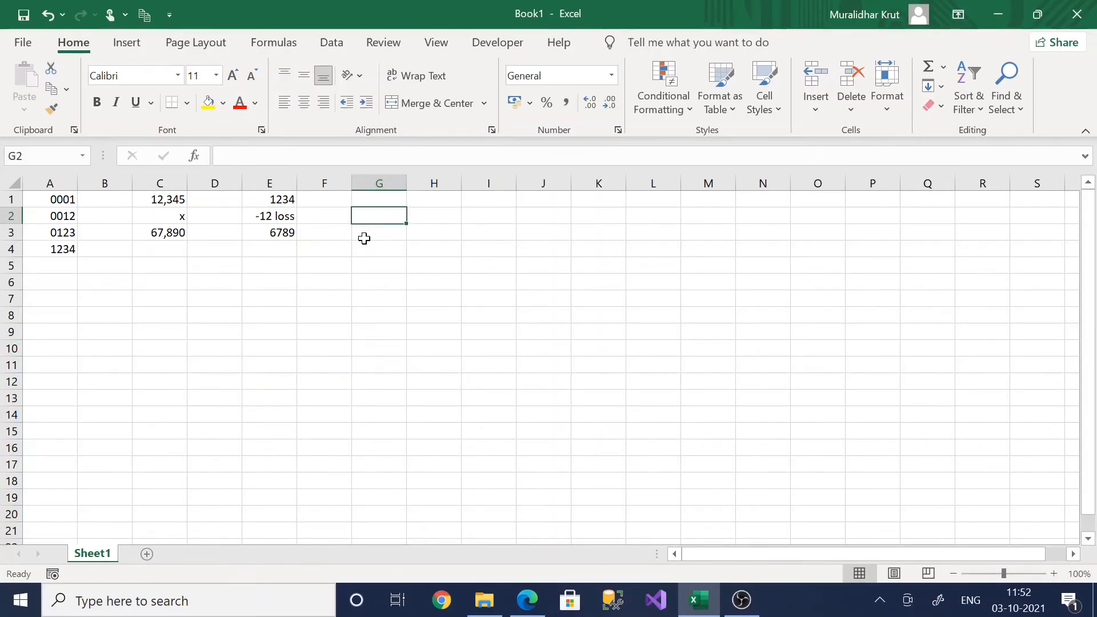
Enter the values 123.456 and 123.4 in cells G1 and G2
{"action": "left_click", "coordinate": [381, 199]}
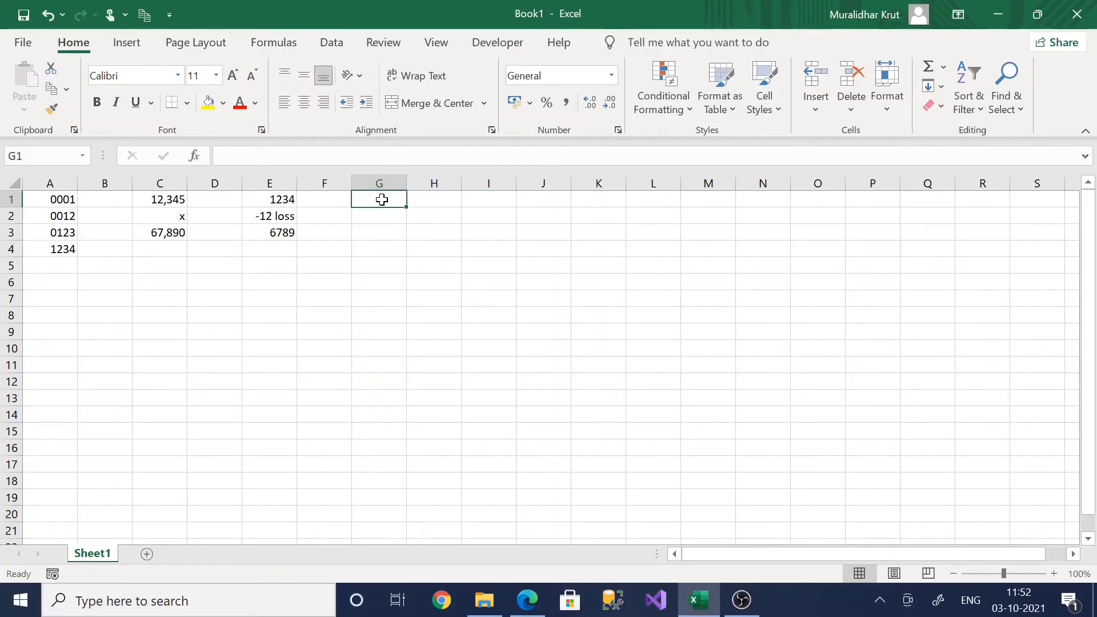
{"action": "type", "text": "123"}
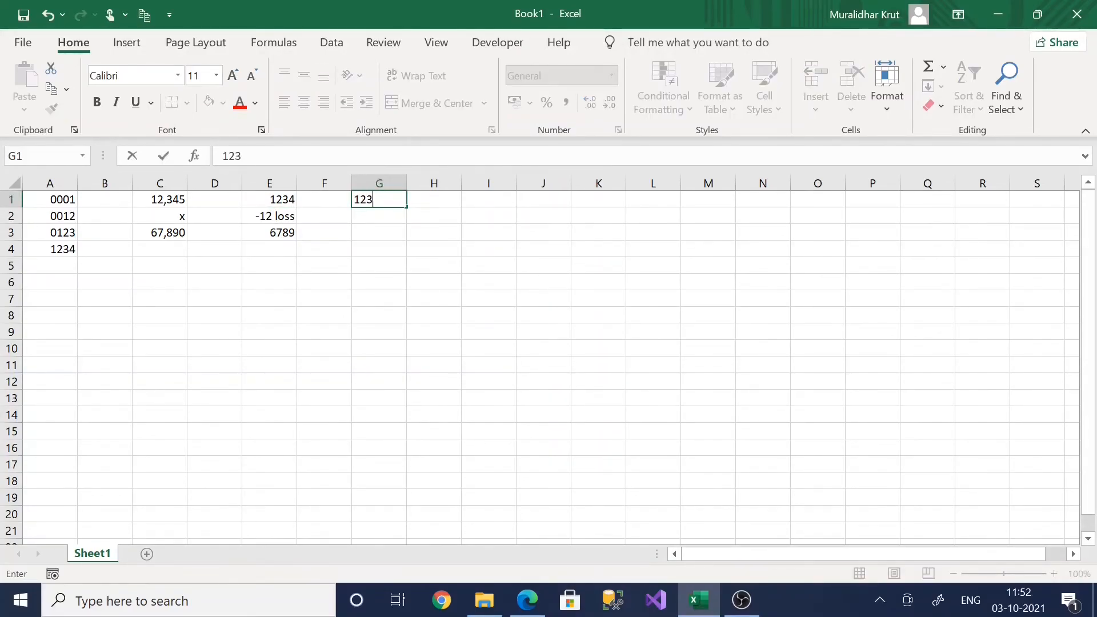
{"action": "type", "text": ".456"}
{"action": "key", "text": "Return"}
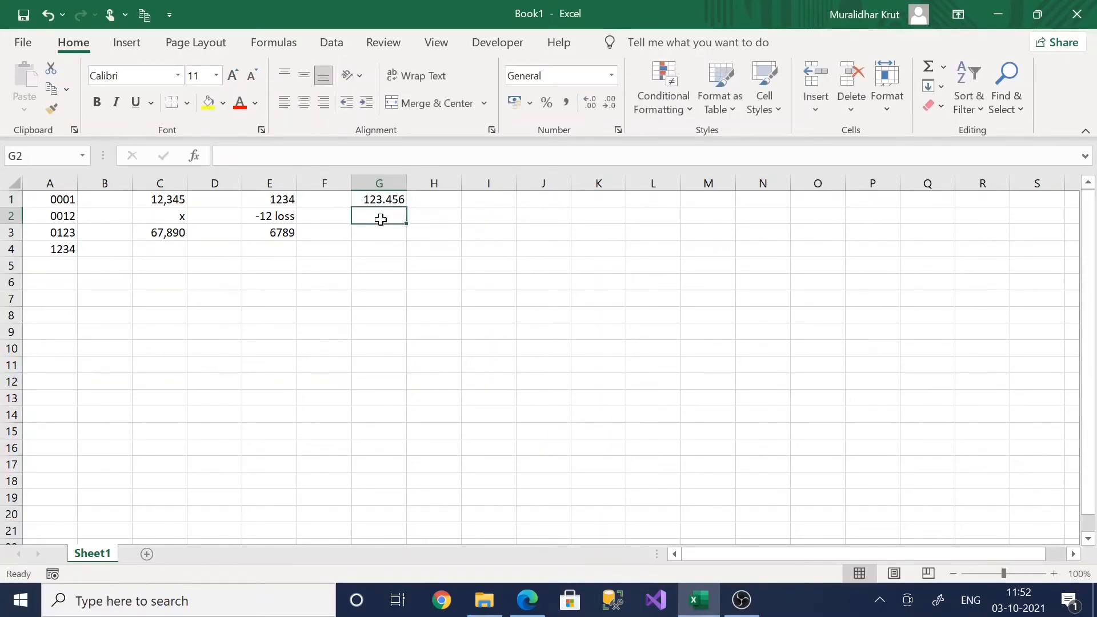
{"action": "type", "text": "123.4"}
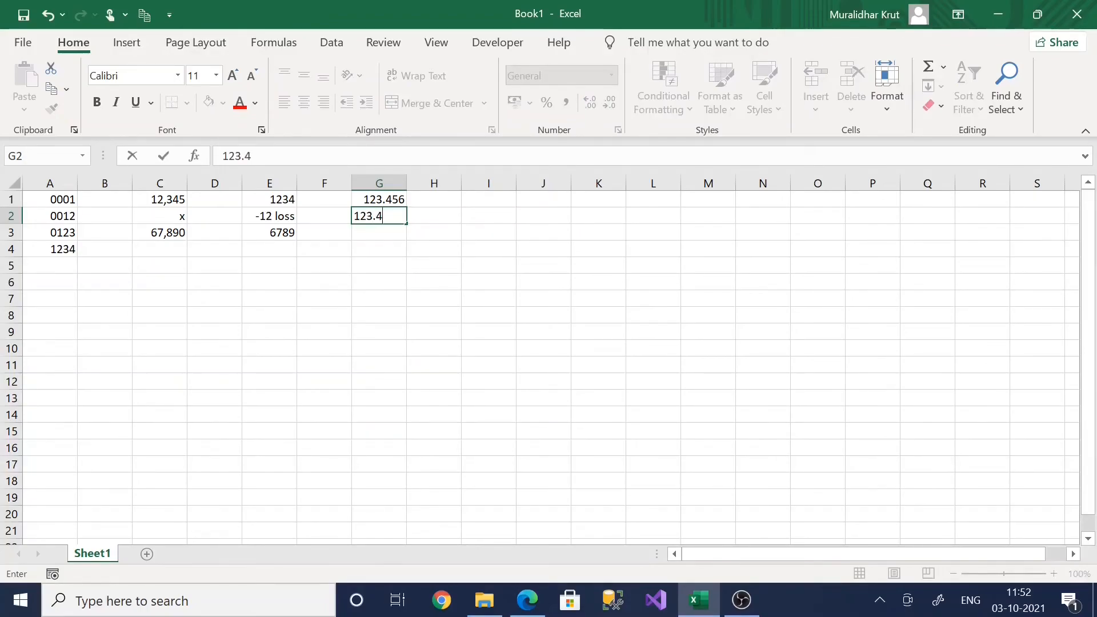
{"action": "left_click", "coordinate": [431, 234]}
Apply the custom number format #.## to cells G1 and G2 and check the decimal display in G2
{"action": "left_click_drag", "start_coordinate": [371, 200], "coordinate": [386, 216]}
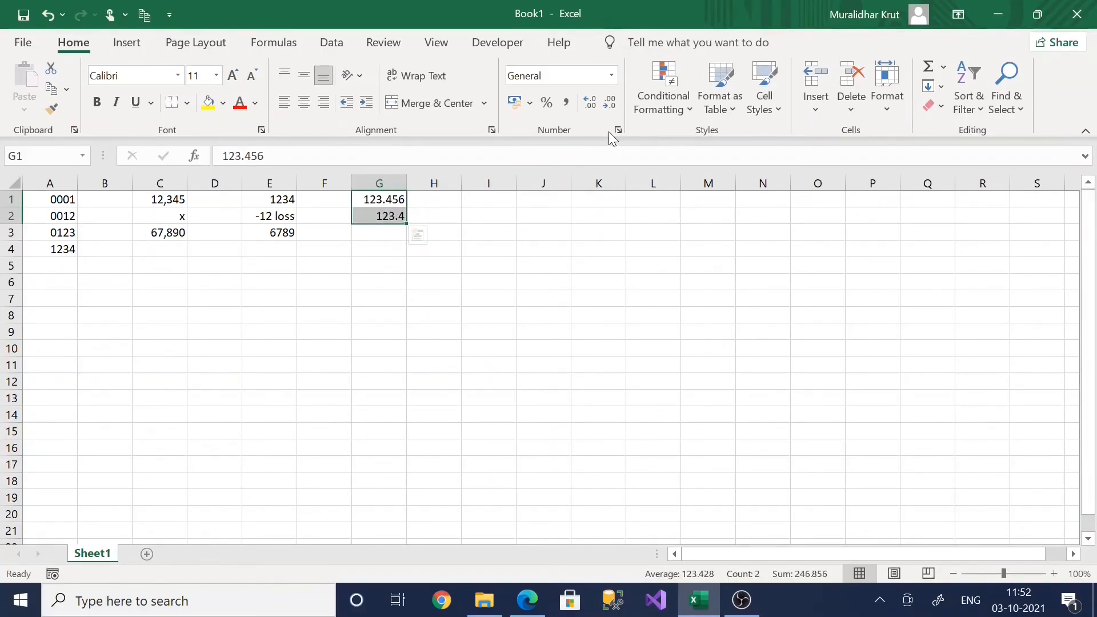
{"action": "left_click", "coordinate": [617, 129]}
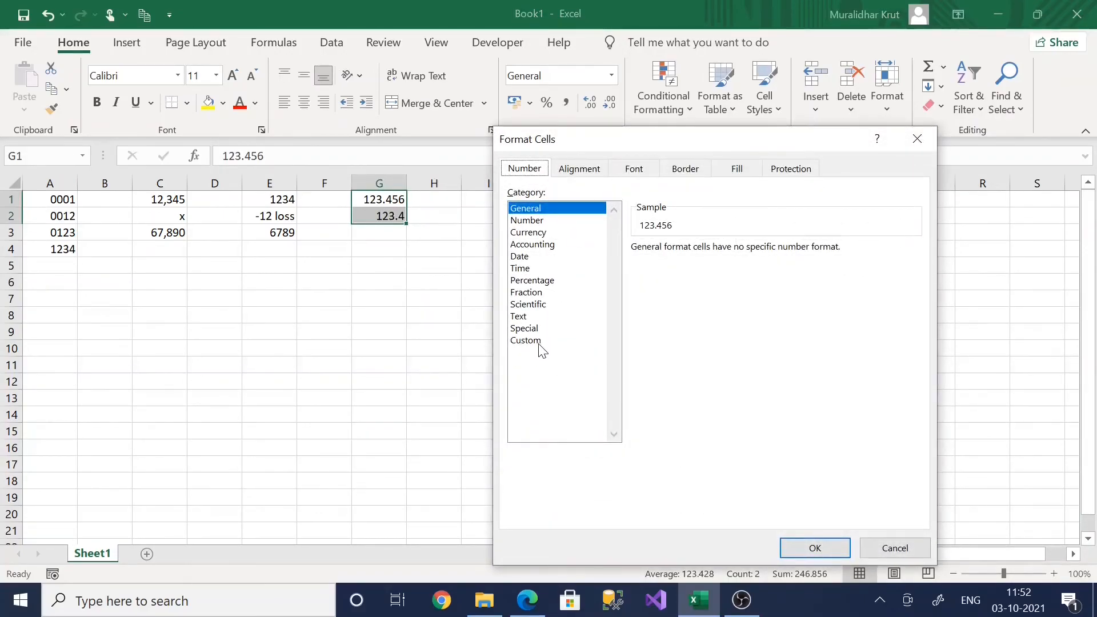
{"action": "left_click", "coordinate": [537, 341]}
{"action": "left_click_drag", "start_coordinate": [666, 263], "coordinate": [624, 262]}
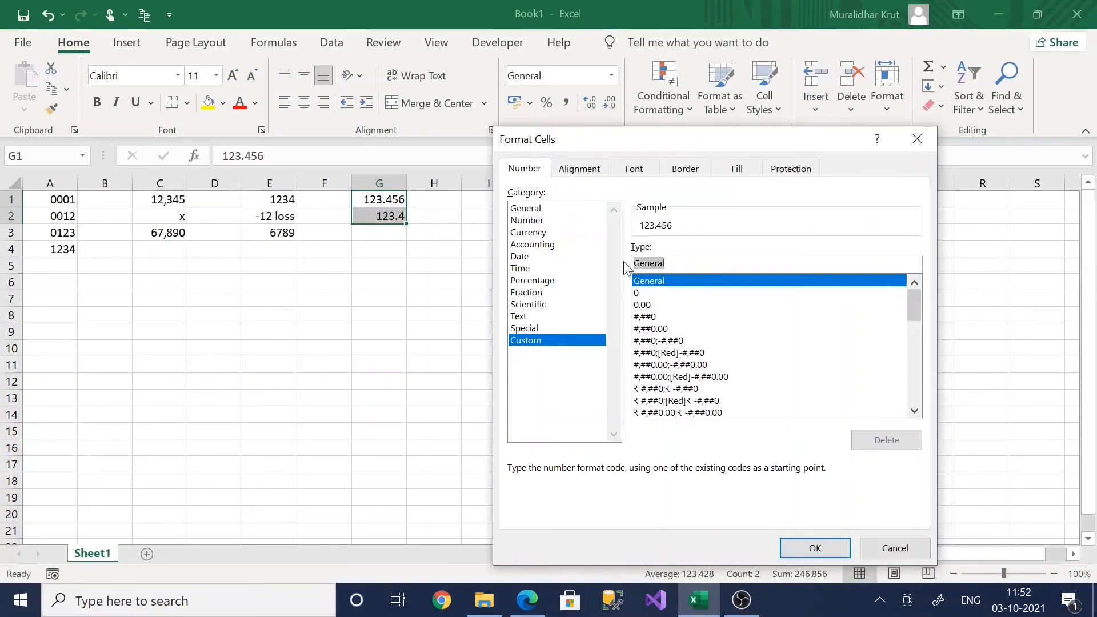
{"action": "type", "text": "#."}
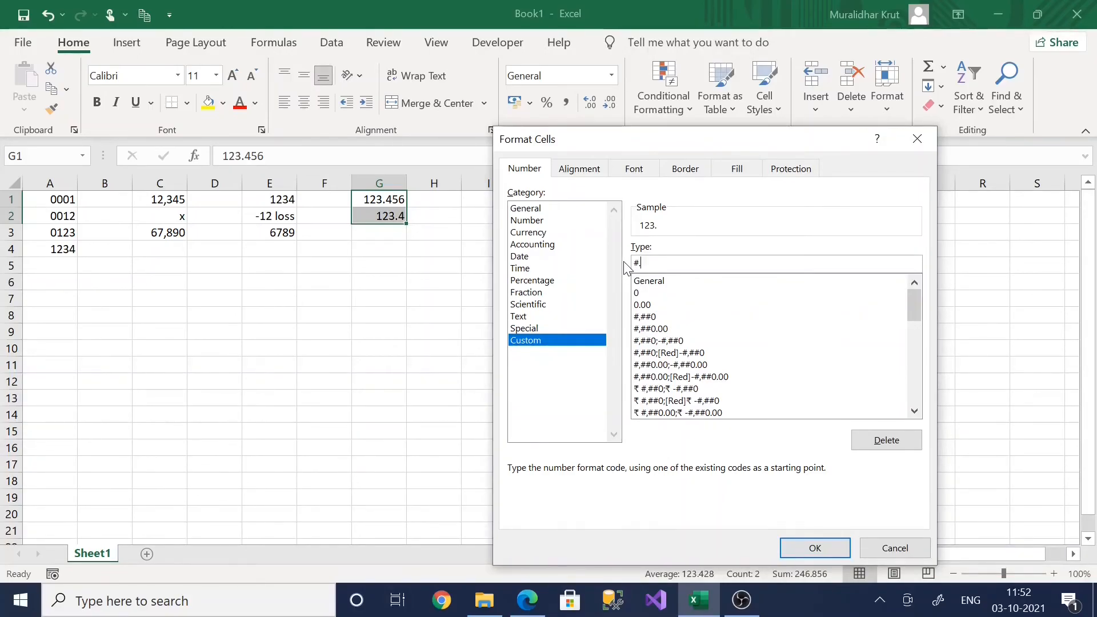
{"action": "type", "text": "##"}
{"action": "left_click", "coordinate": [816, 548]}
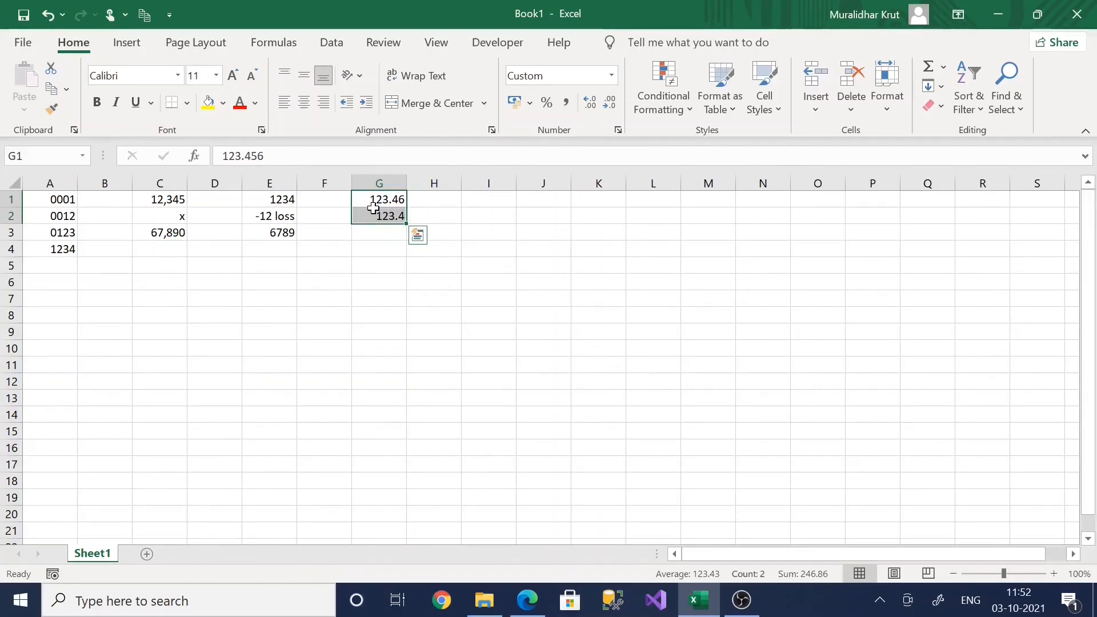
{"action": "left_click", "coordinate": [387, 219]}
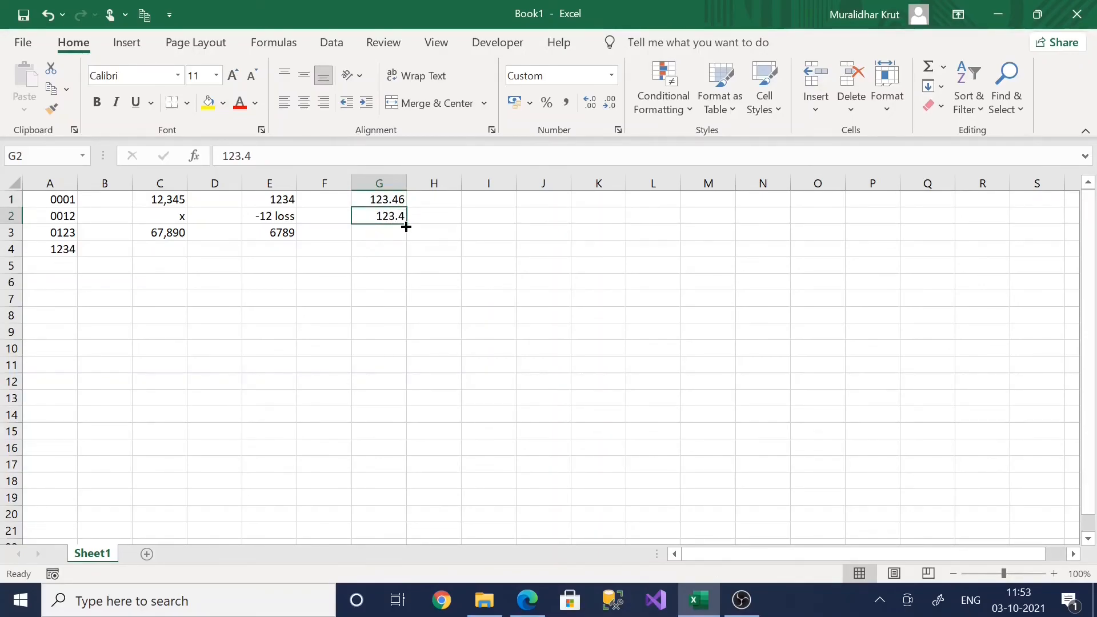
Change the custom number format of cells G1 and G2 to 0.00 and check G2 against its stored value
{"action": "left_click", "coordinate": [363, 206]}
{"action": "left_click_drag", "start_coordinate": [364, 206], "coordinate": [372, 214]}
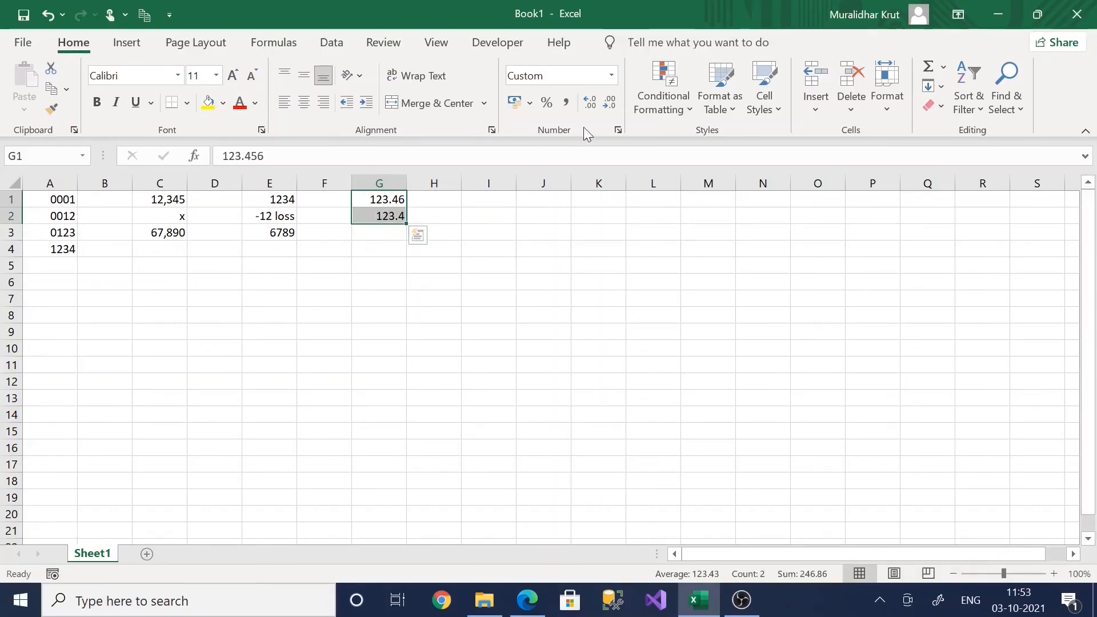
{"action": "left_click", "coordinate": [617, 130]}
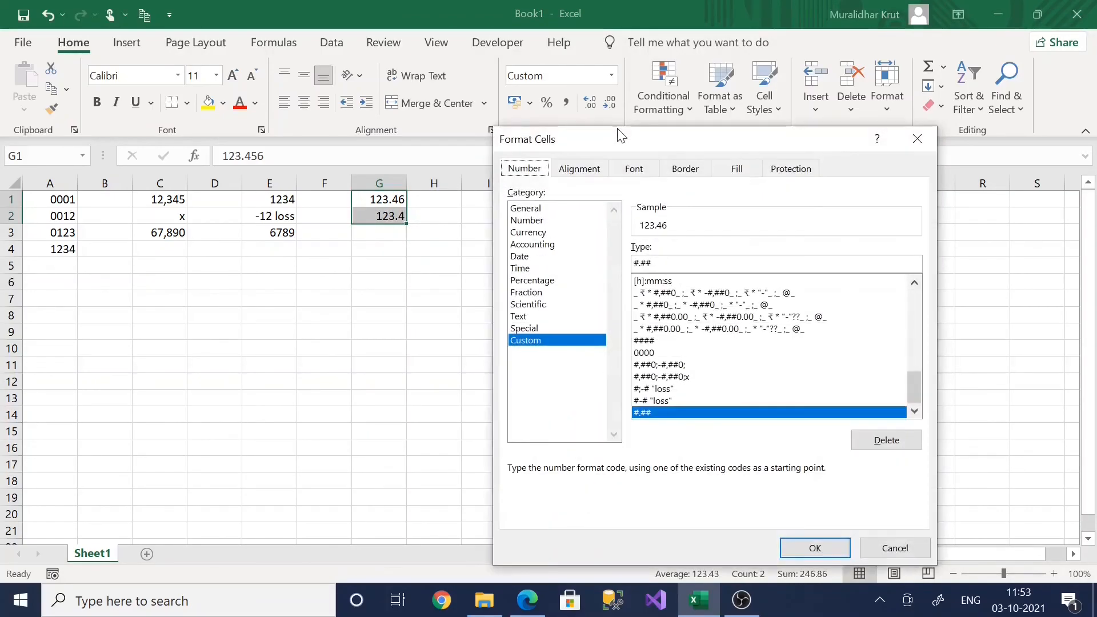
{"action": "double_click", "coordinate": [642, 264]}
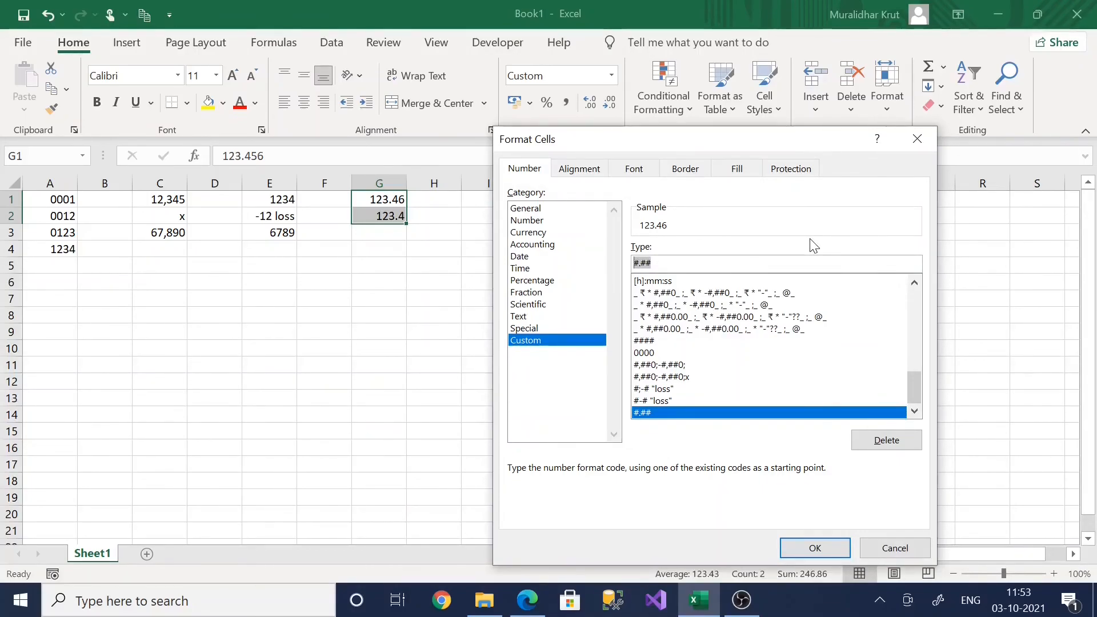
{"action": "type", "text": ").)"}
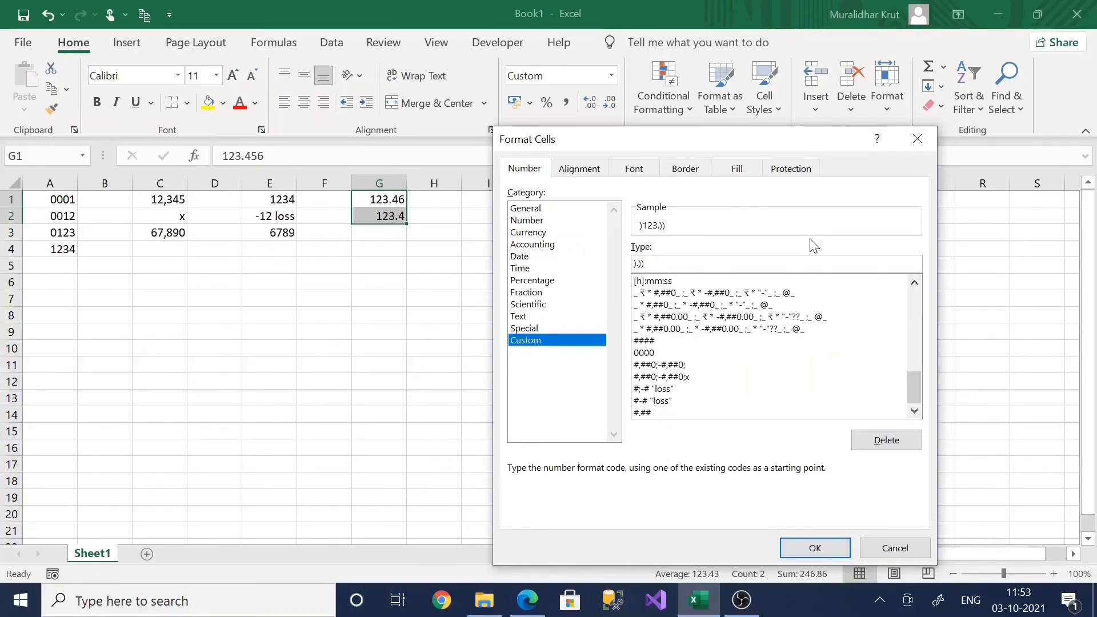
{"action": "key", "text": "BackSpace"}
{"action": "key", "text": "BackSpace"}
{"action": "type", "text": "0.00"}
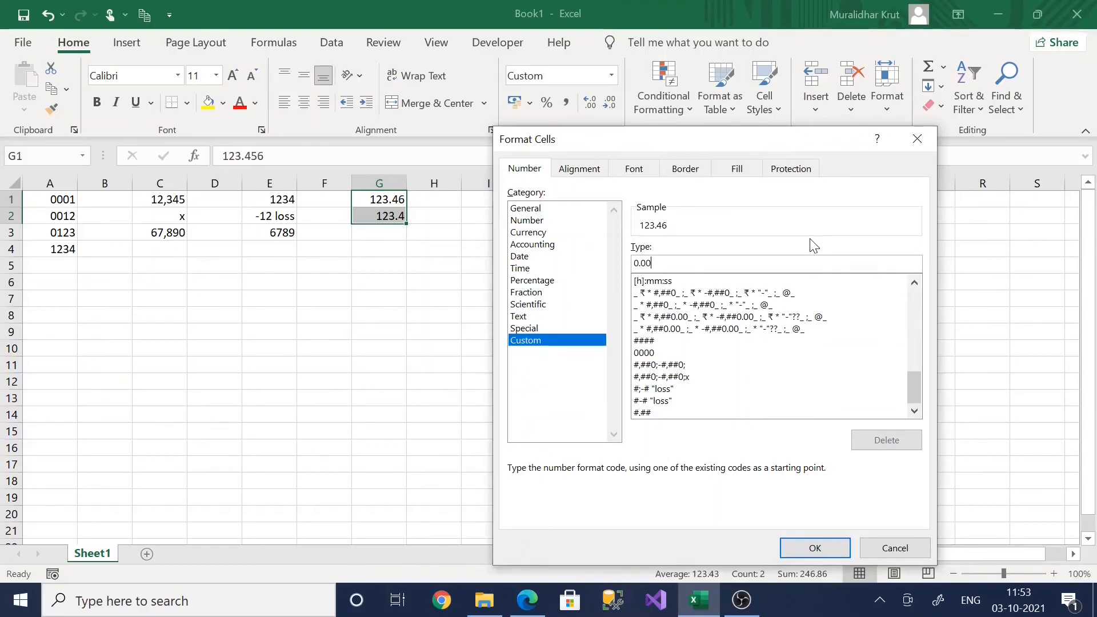
{"action": "left_click", "coordinate": [823, 548]}
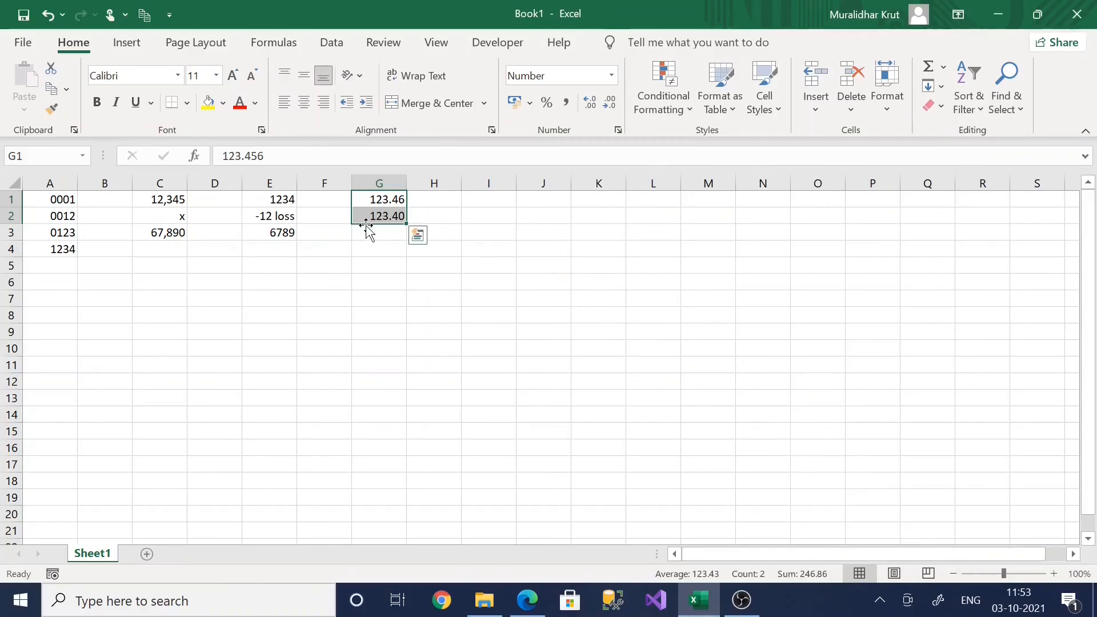
{"action": "left_click", "coordinate": [401, 215]}
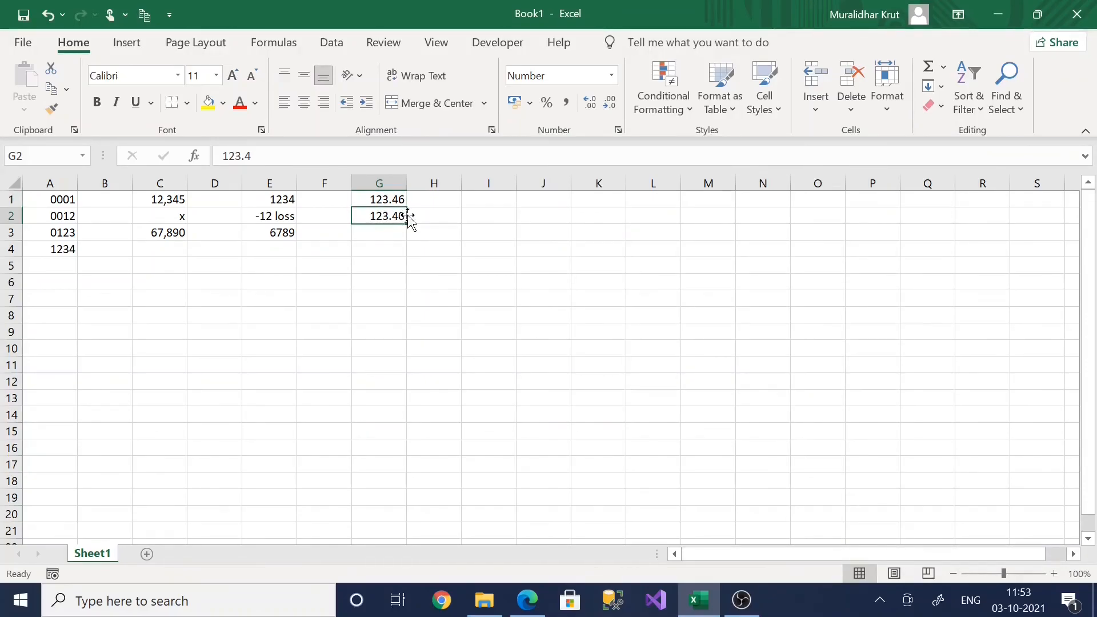